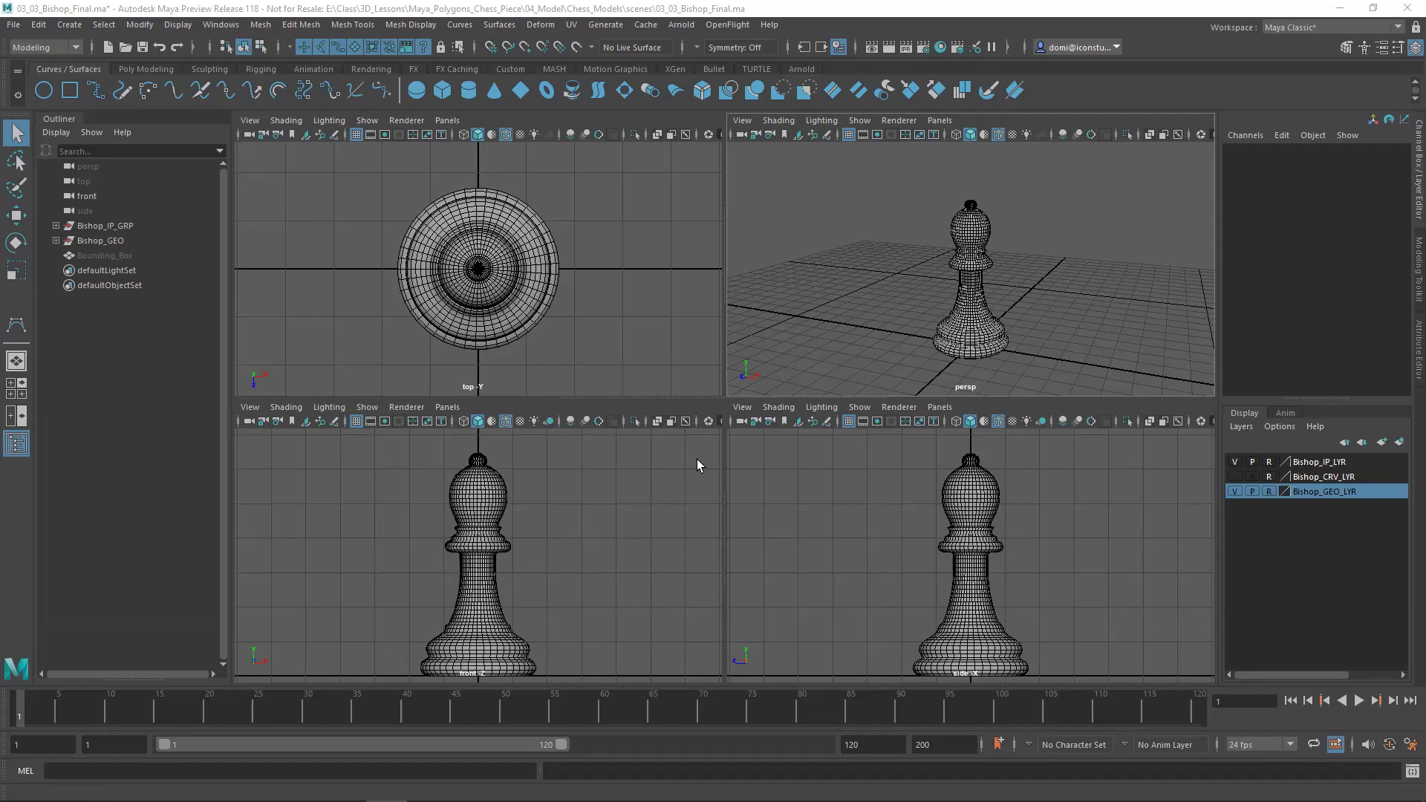
# Step: Hide Bishop_GEO_LYR and maximize the front view showing the bishop reference image
pyautogui.click(1234, 492)
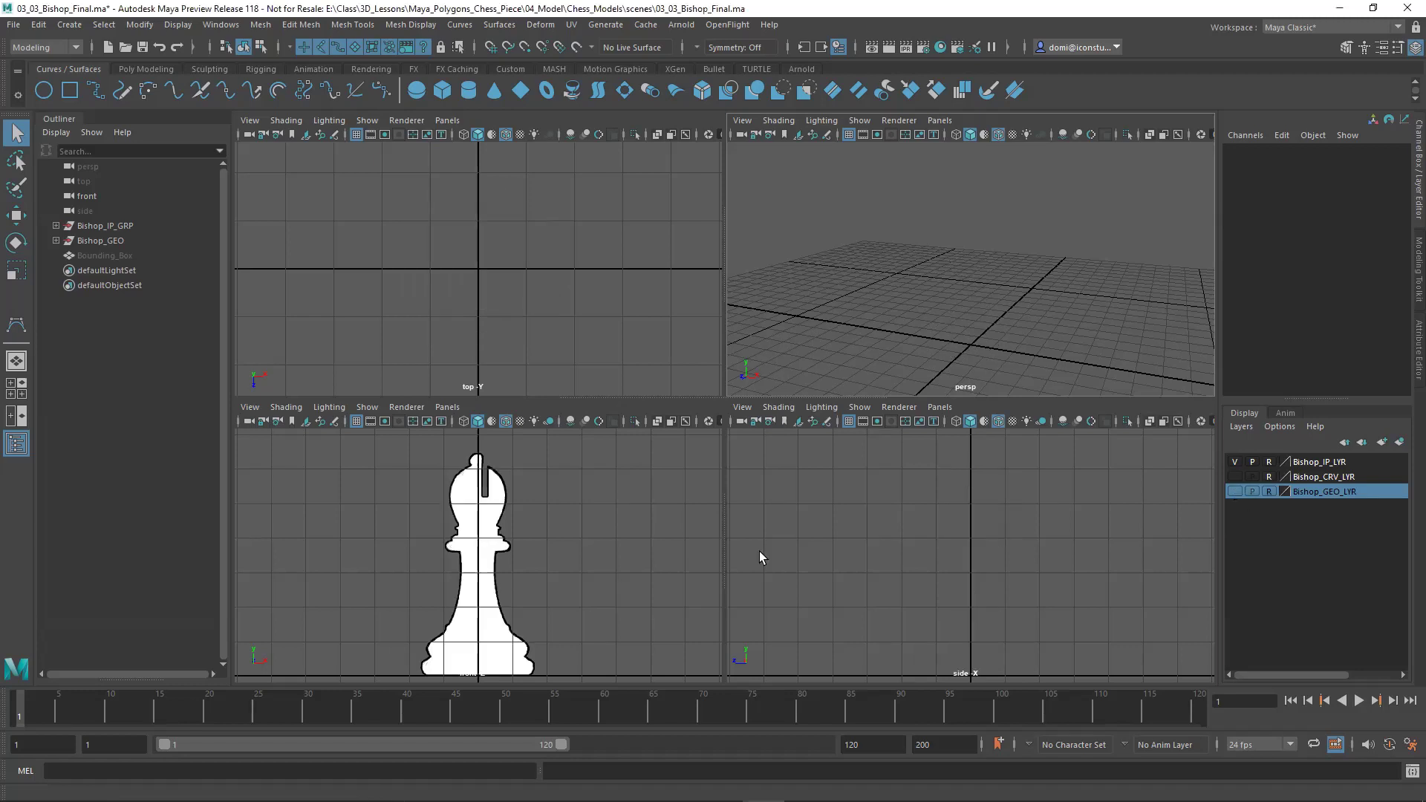
pyautogui.press('space')
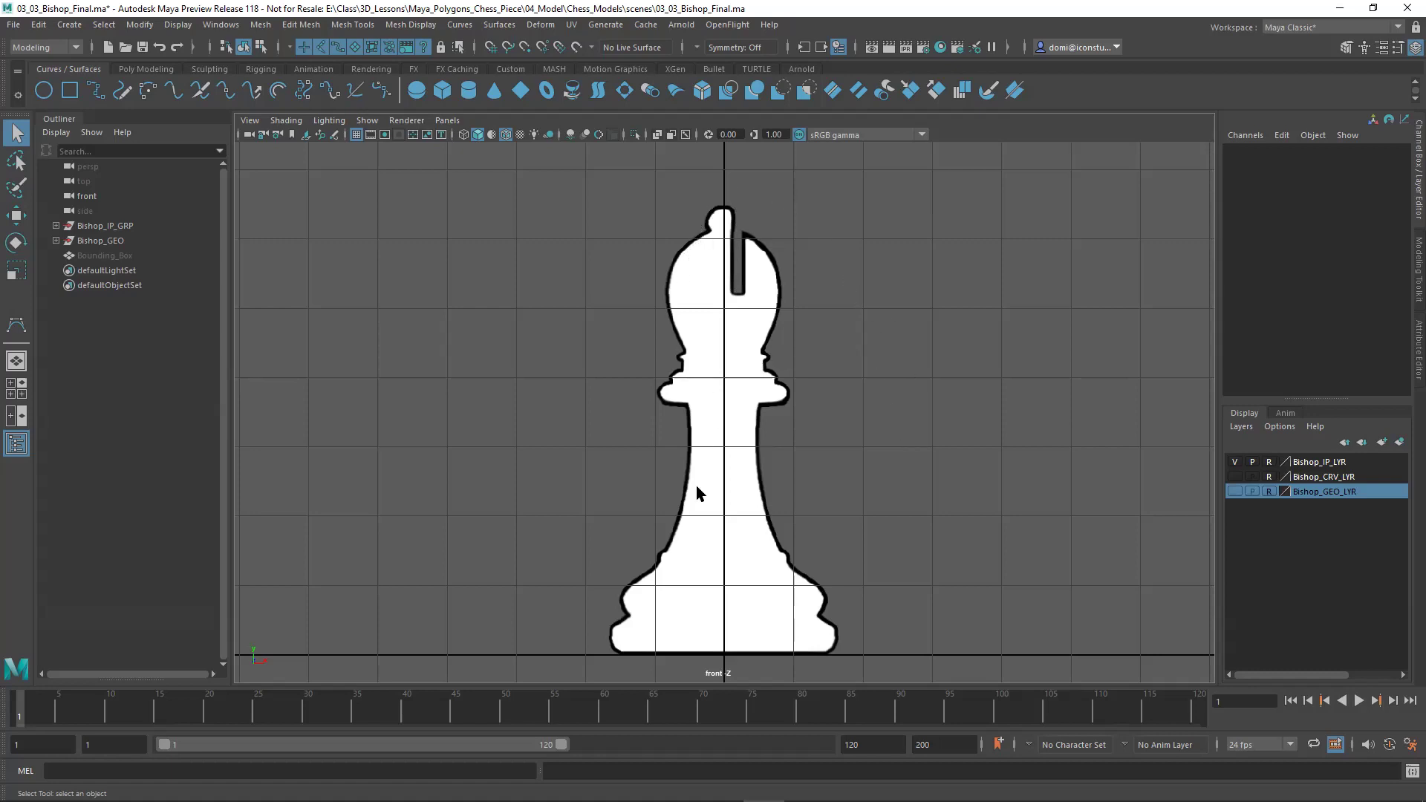
# Step: Show Bishop_GEO_LYR and orbit closer around the bishop mesh in a maximized perspective view
pyautogui.click(1235, 491)
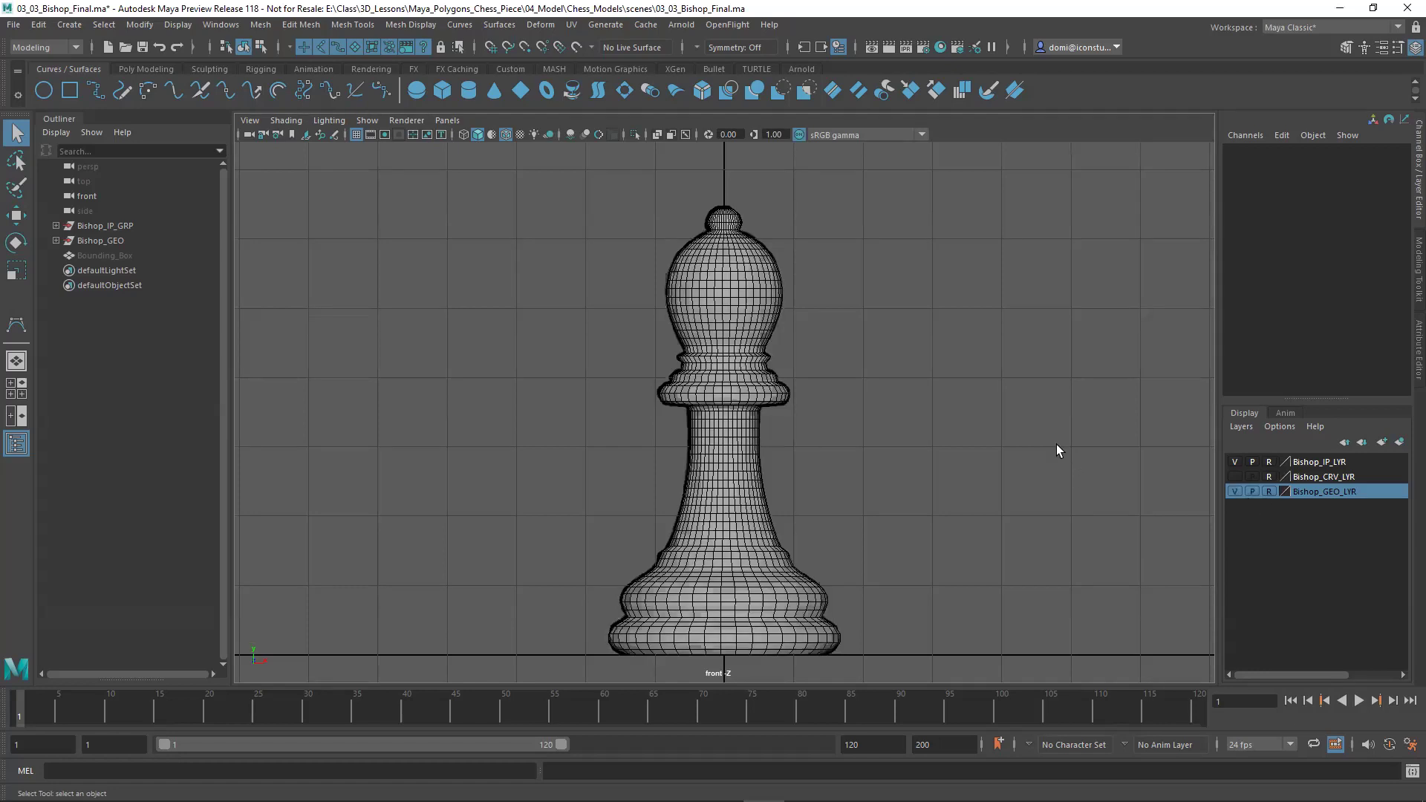
pyautogui.press('space')
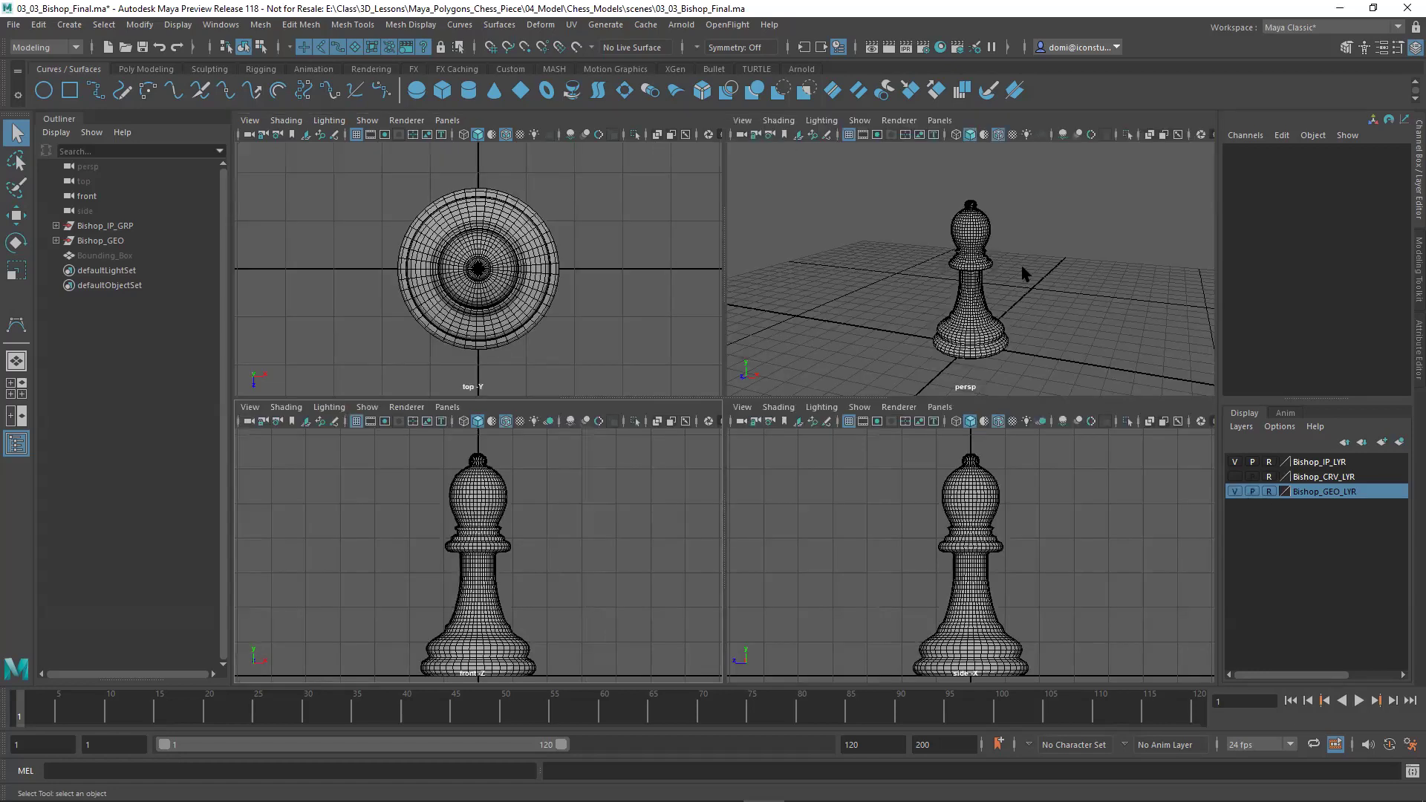
pyautogui.press('space')
pyautogui.moveTo(943, 400)
pyautogui.keyDown('alt'); pyautogui.mouseDown()
pyautogui.moveTo(911, 361)
pyautogui.moveTo(1025, 389)
pyautogui.mouseUp(); pyautogui.keyUp('alt')
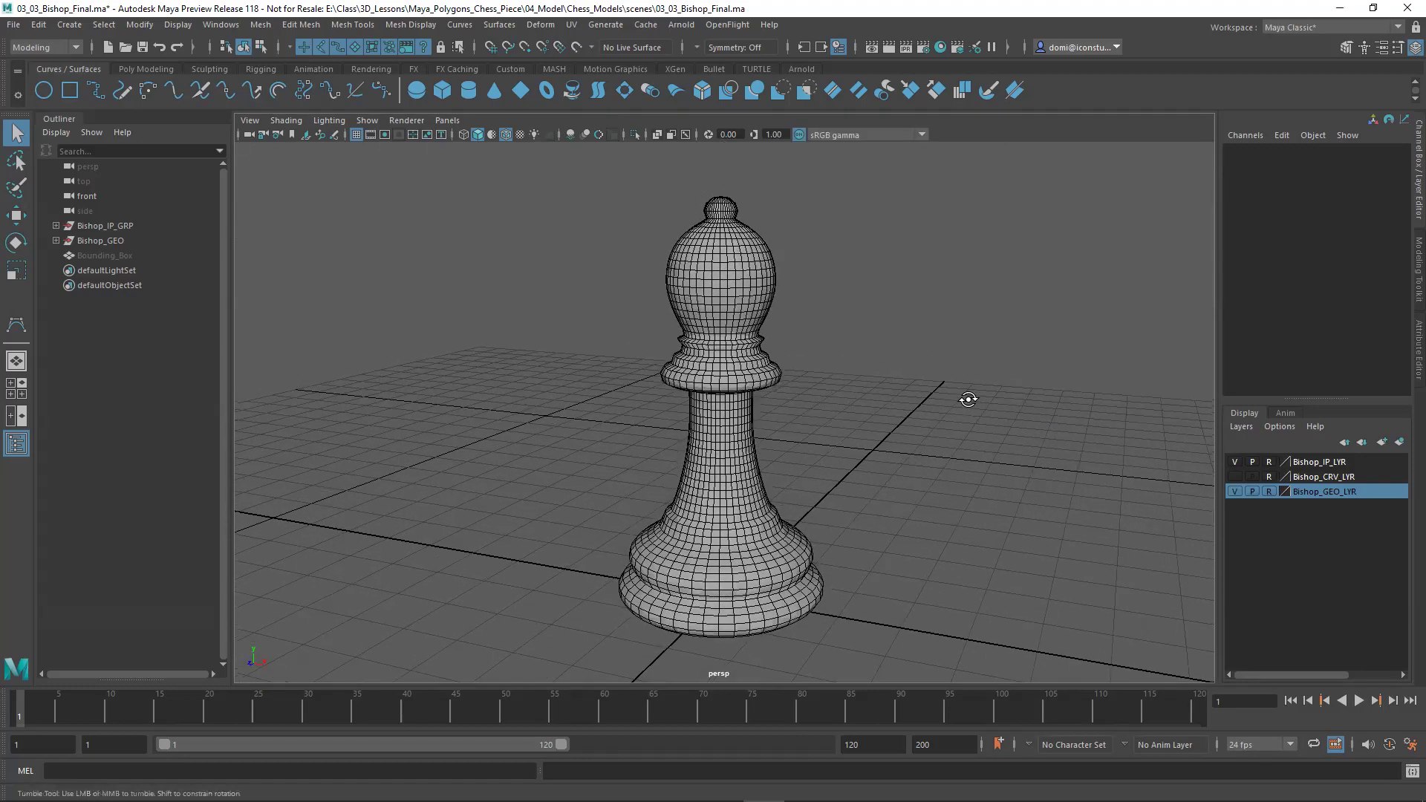
pyautogui.keyDown('alt'); pyautogui.moveTo(965, 398); pyautogui.dragTo(1022, 429, button='right'); pyautogui.keyUp('alt')
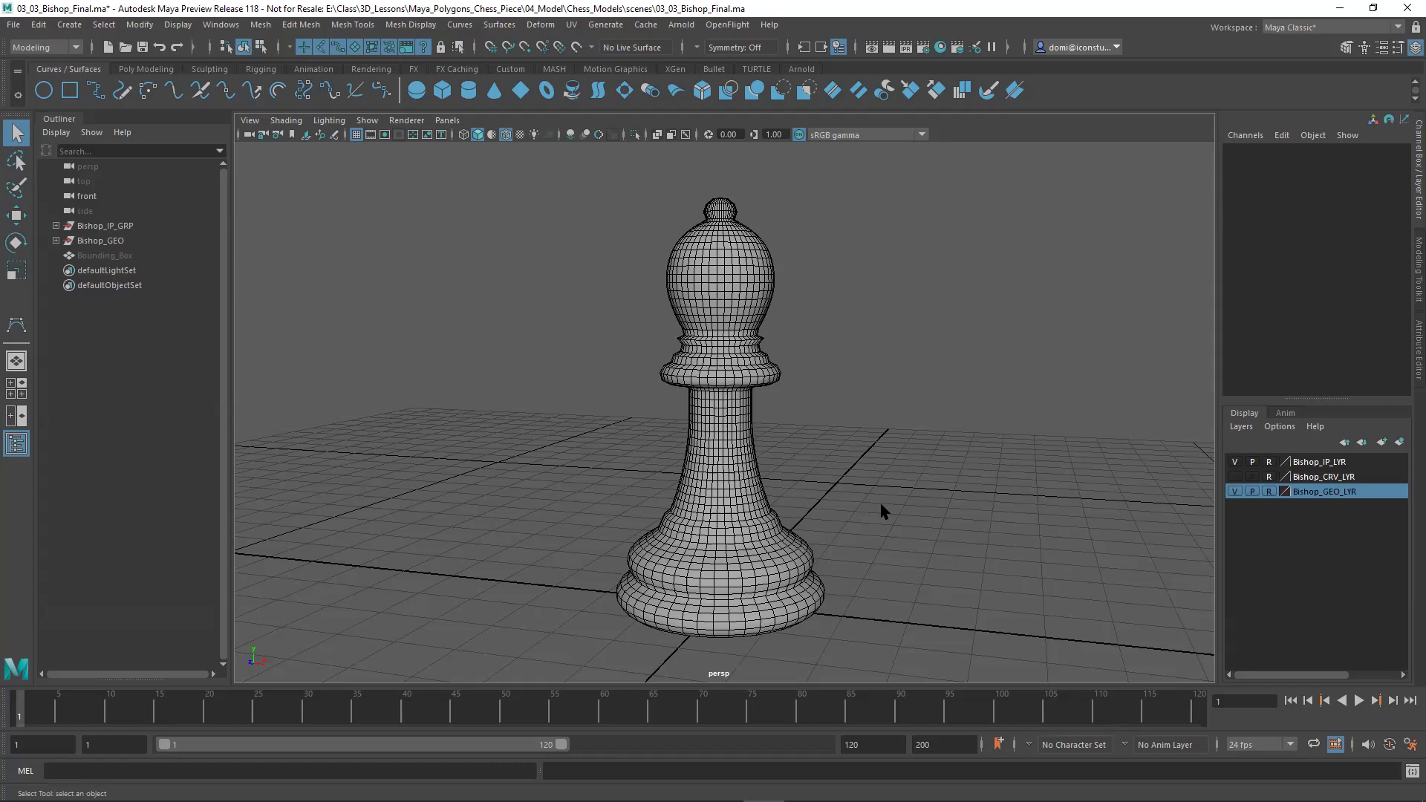
# Step: Hide Bishop_GEO_LYR and show Bishop_CRV_LYR in the four-view layout
pyautogui.click(1235, 492)
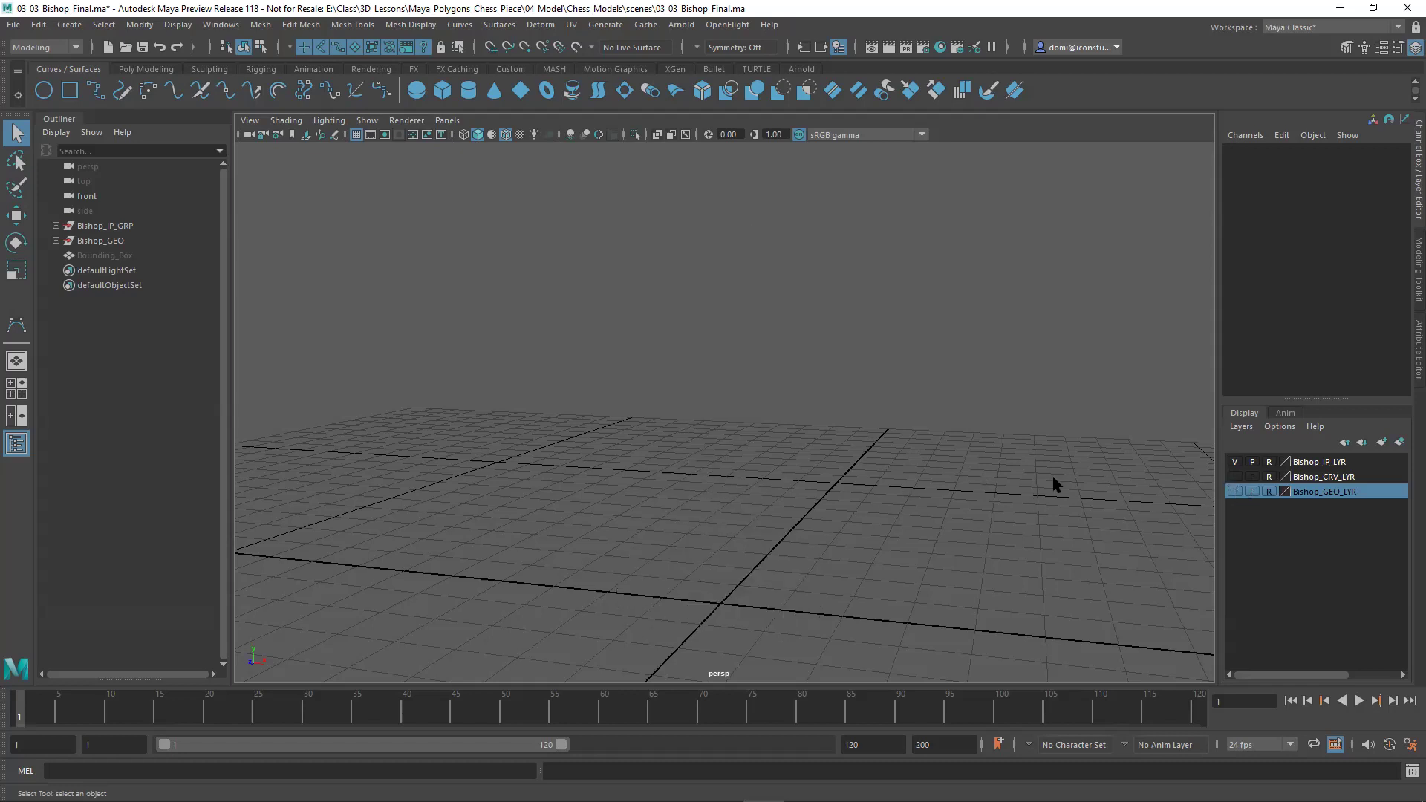
pyautogui.press('space')
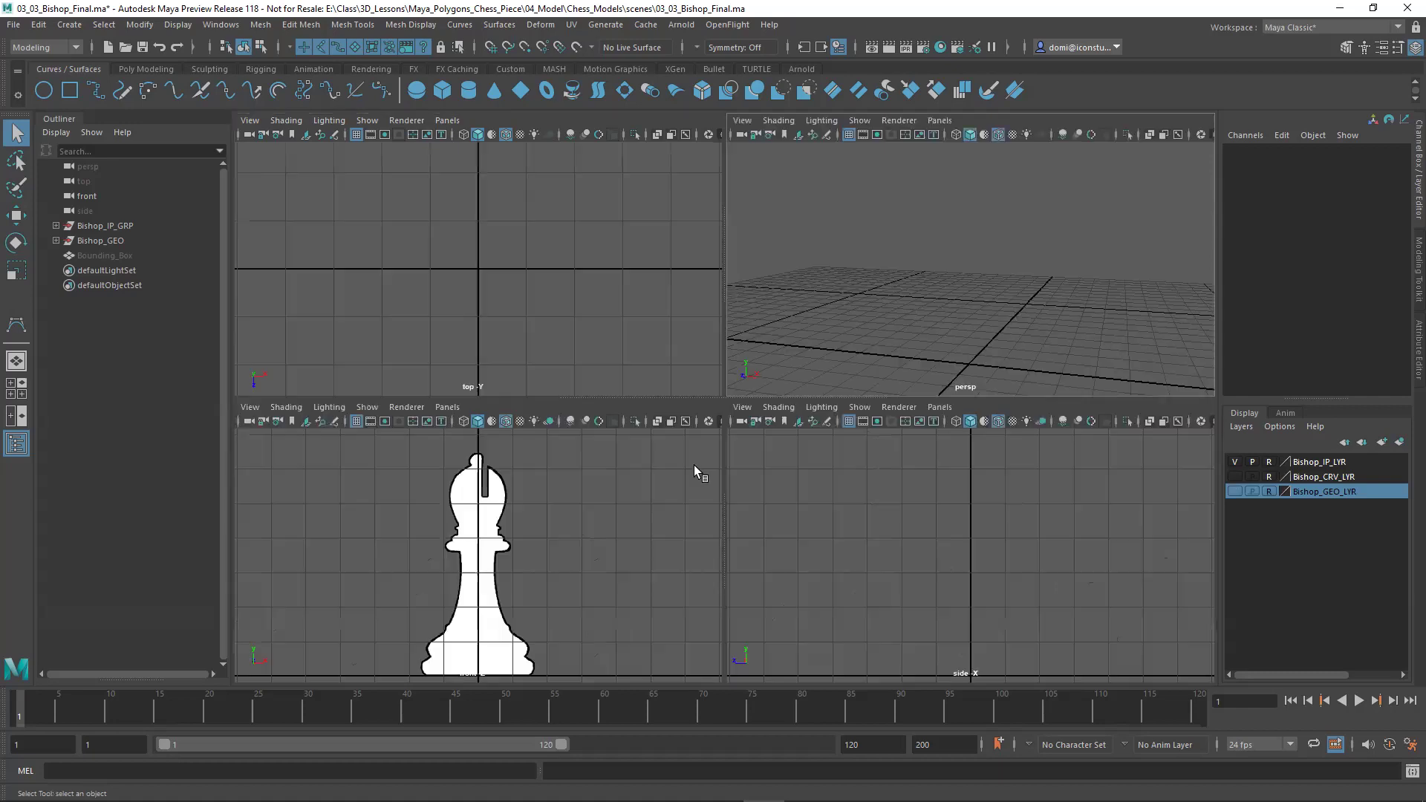
pyautogui.click(1235, 477)
# Step: Orbit and zoom in on the profile curve in a maximized perspective view
pyautogui.press('space')
pyautogui.moveTo(1067, 316)
pyautogui.keyDown('alt'); pyautogui.mouseDown()
pyautogui.moveTo(976, 369)
pyautogui.moveTo(941, 352)
pyautogui.moveTo(911, 385)
pyautogui.moveTo(819, 379)
pyautogui.moveTo(1047, 373)
pyautogui.mouseUp(); pyautogui.keyUp('alt')
pyautogui.moveTo(969, 412)
pyautogui.keyDown('alt'); pyautogui.mouseDown(button='right')
pyautogui.moveTo(949, 491)
pyautogui.moveTo(757, 490)
pyautogui.mouseUp(button='right'); pyautogui.keyUp('alt')
pyautogui.moveTo(764, 406)
pyautogui.keyDown('alt'); pyautogui.mouseDown()
pyautogui.moveTo(774, 385)
pyautogui.moveTo(789, 390)
pyautogui.moveTo(763, 438)
pyautogui.mouseUp(); pyautogui.keyUp('alt')
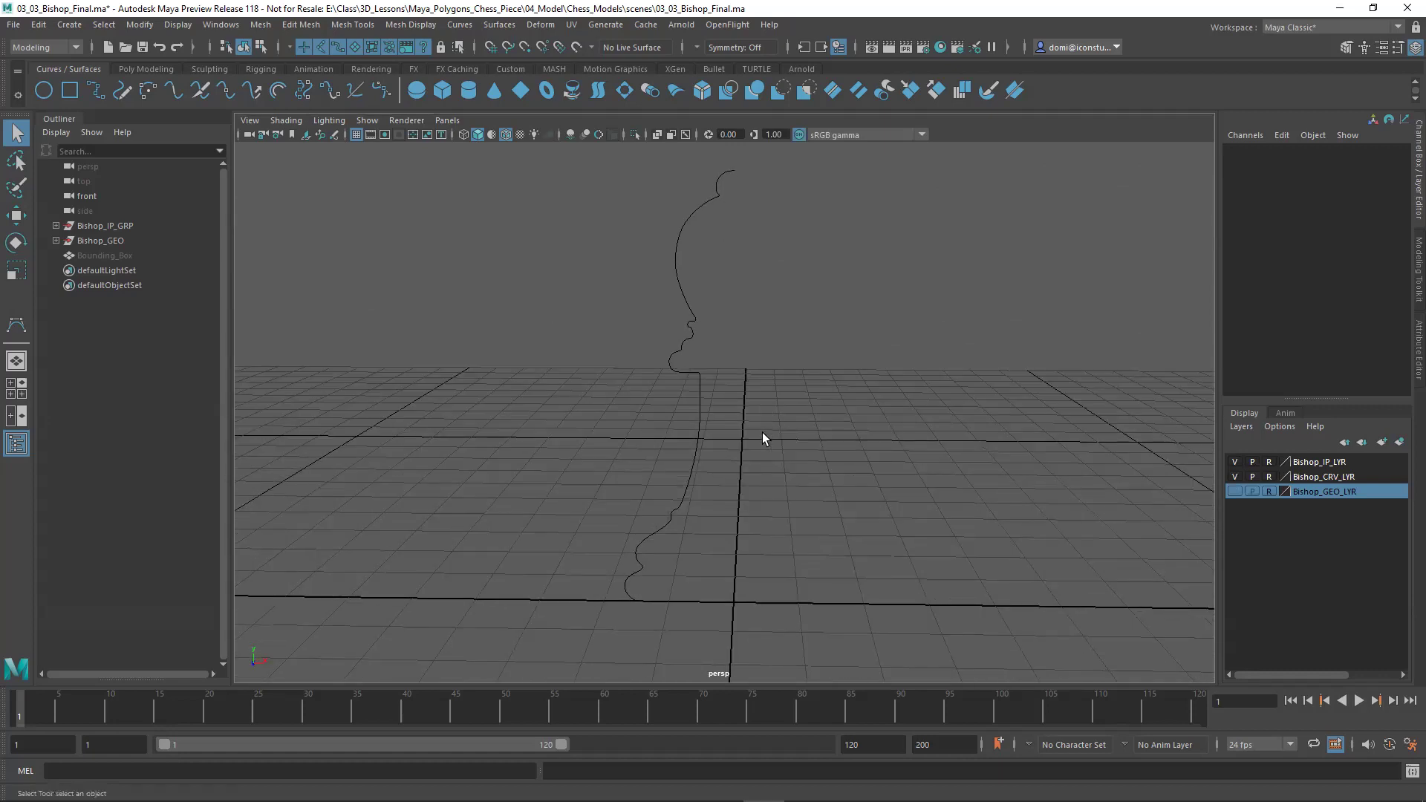
# Step: Back in four views, clear Bishop_CRV_LYR's reference toggle and activate the front view
pyautogui.press('space')
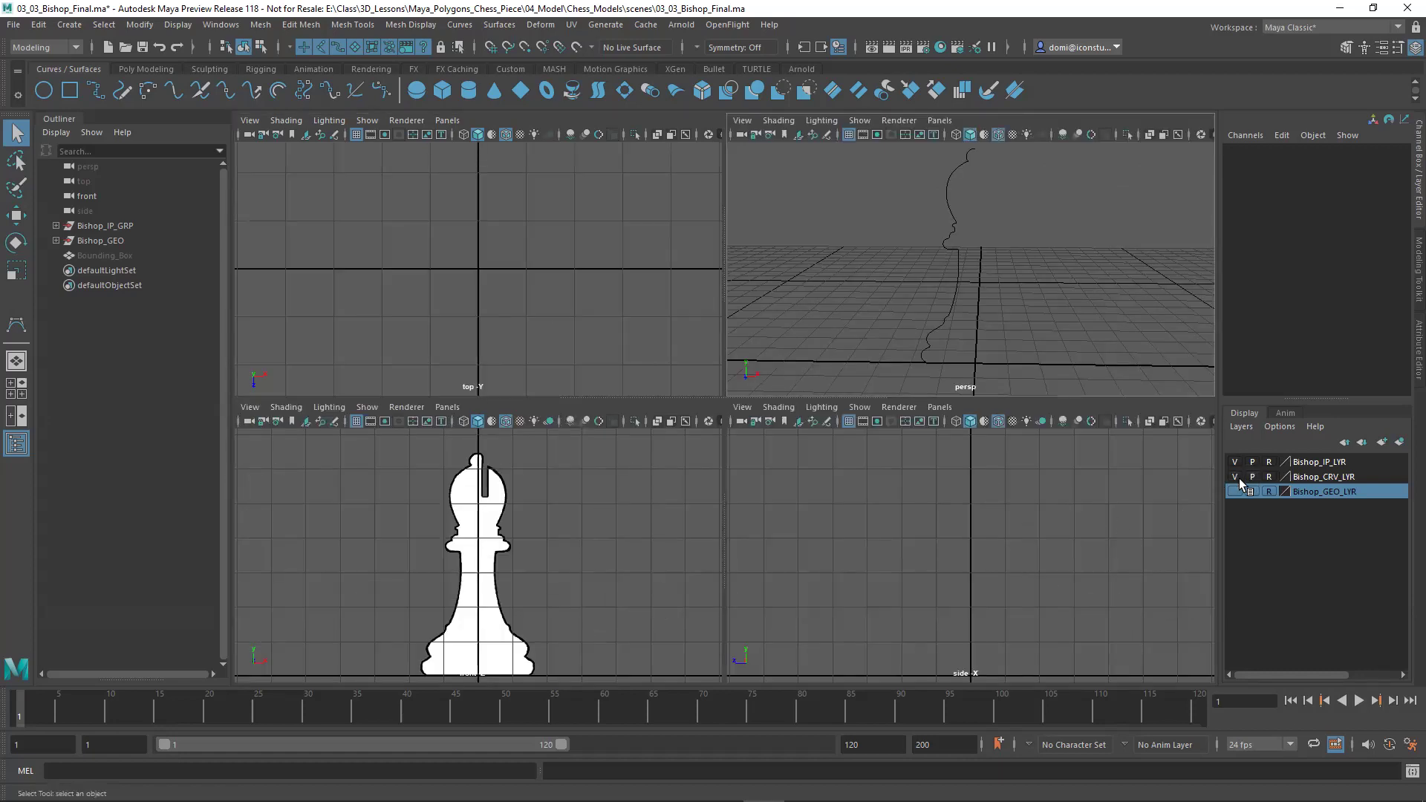
pyautogui.click(1269, 476)
pyautogui.click(393, 533)
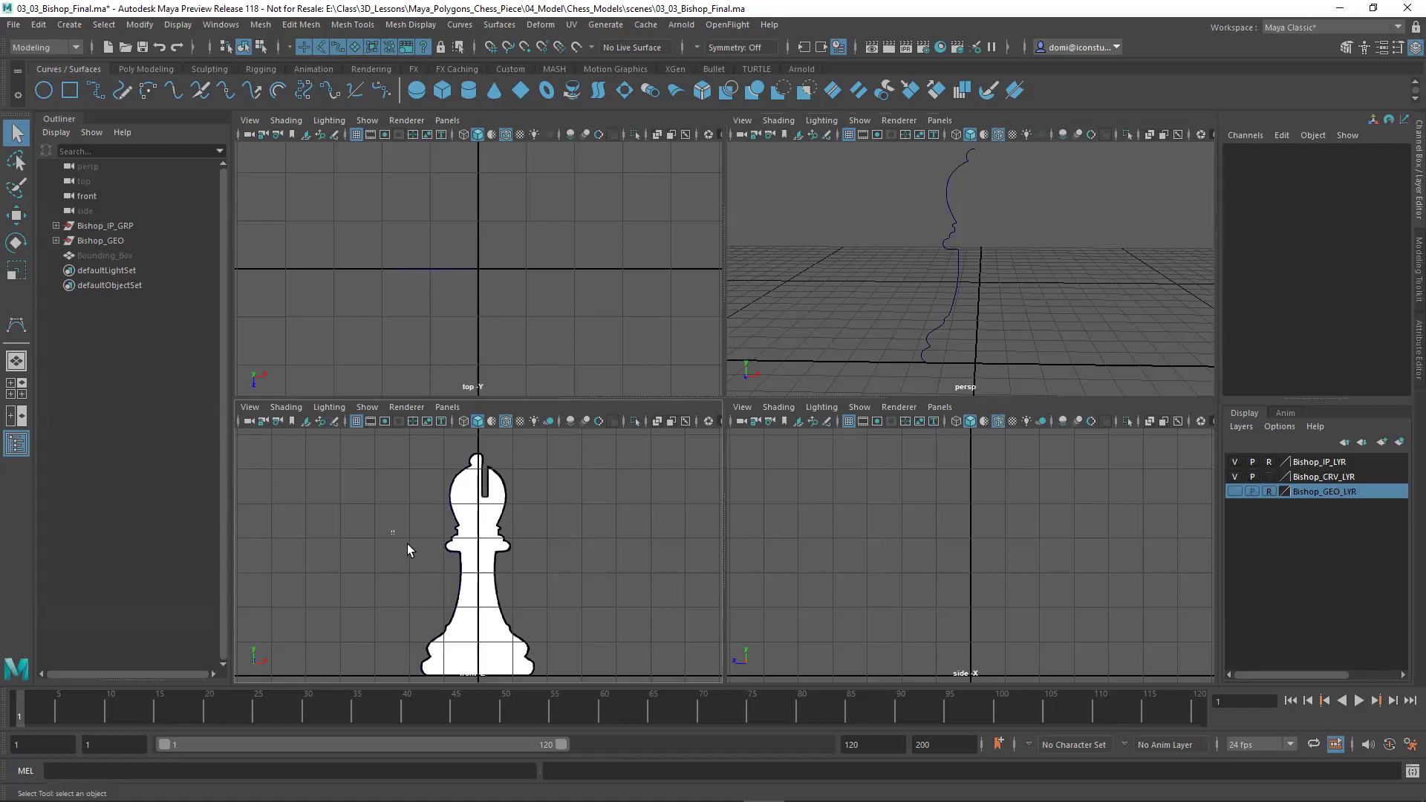
# Step: Select Bishop_Revolved_CRV and zoom the maximized front view in on the bishop's collar
pyautogui.moveTo(392, 534); pyautogui.dragTo(459, 611)
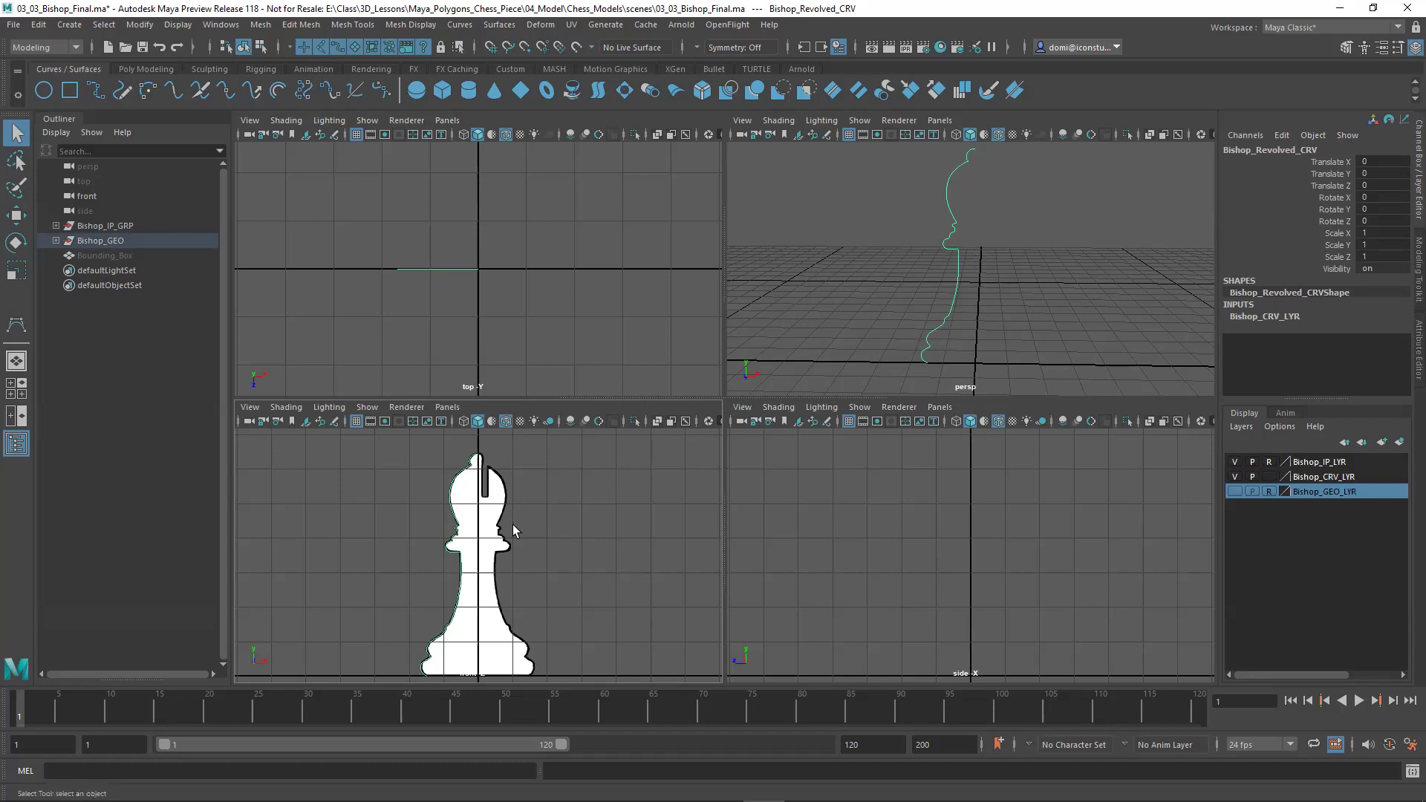
pyautogui.press('space')
pyautogui.keyDown('alt'); pyautogui.moveTo(872, 405); pyautogui.dragTo(880, 356, button='middle'); pyautogui.keyUp('alt')
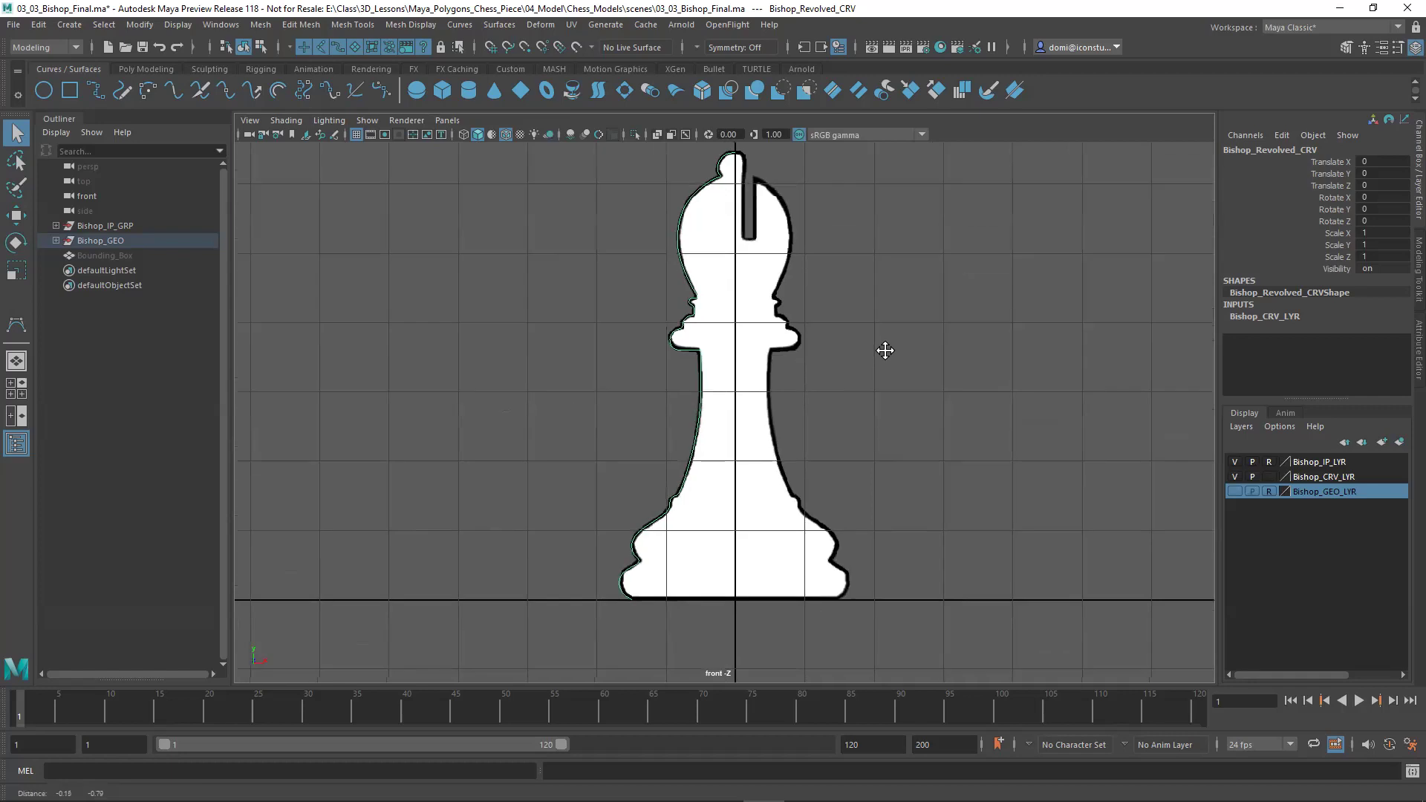
pyautogui.keyDown('alt'); pyautogui.moveTo(810, 363); pyautogui.dragTo(669, 412); pyautogui.keyUp('alt')
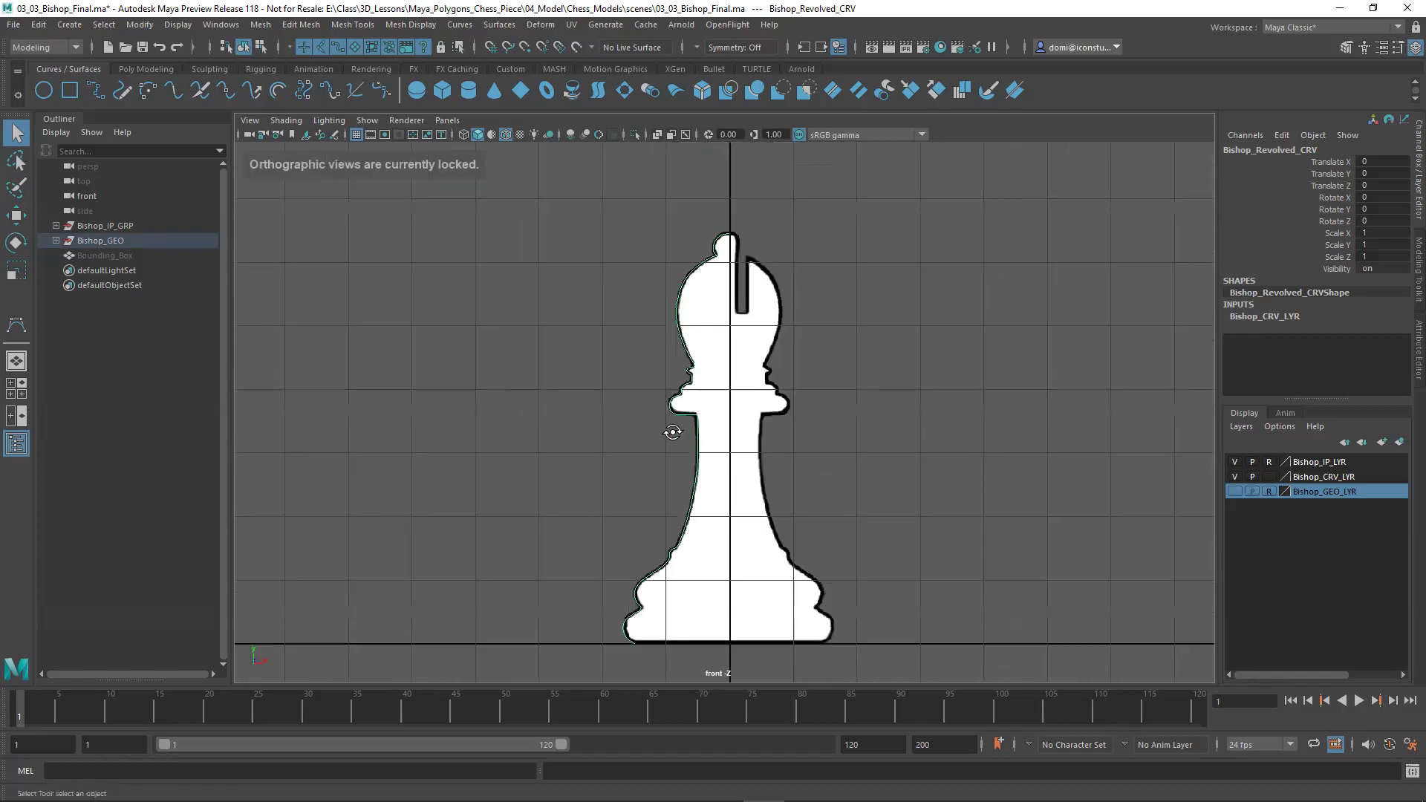
pyautogui.keyDown('alt'); pyautogui.moveTo(947, 335); pyautogui.dragTo(975, 433, button='right'); pyautogui.keyUp('alt')
pyautogui.keyDown('alt'); pyautogui.moveTo(713, 479); pyautogui.dragTo(669, 468, button='middle'); pyautogui.keyUp('alt')
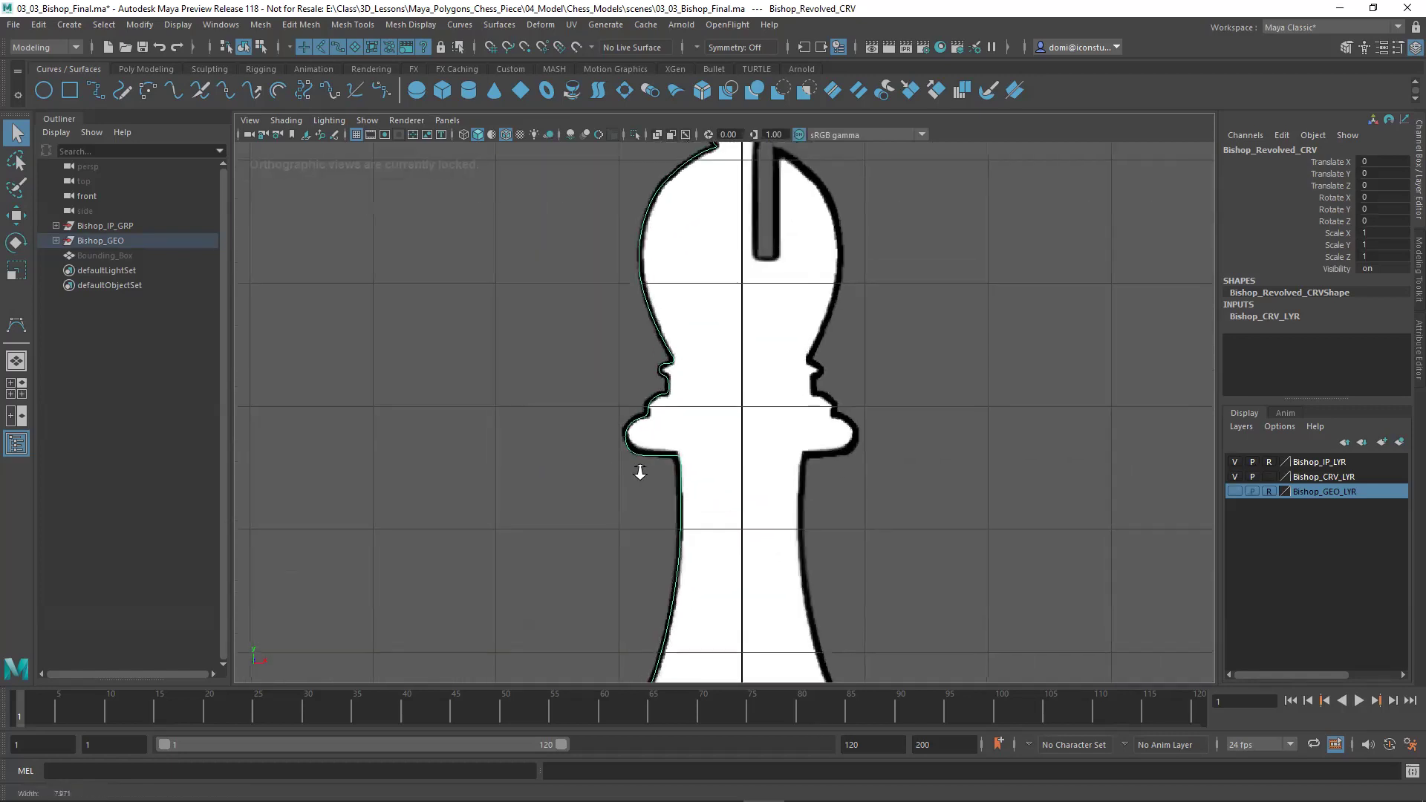
pyautogui.moveTo(646, 467)
pyautogui.keyDown('alt'); pyautogui.mouseDown(button='right')
pyautogui.moveTo(696, 487)
pyautogui.moveTo(668, 479)
pyautogui.mouseUp(button='right'); pyautogui.keyUp('alt')
# Step: Follow the profile down to the base, then frame the whole bishop
pyautogui.keyDown('alt'); pyautogui.moveTo(779, 346); pyautogui.dragTo(769, 423, button='middle'); pyautogui.keyUp('alt')
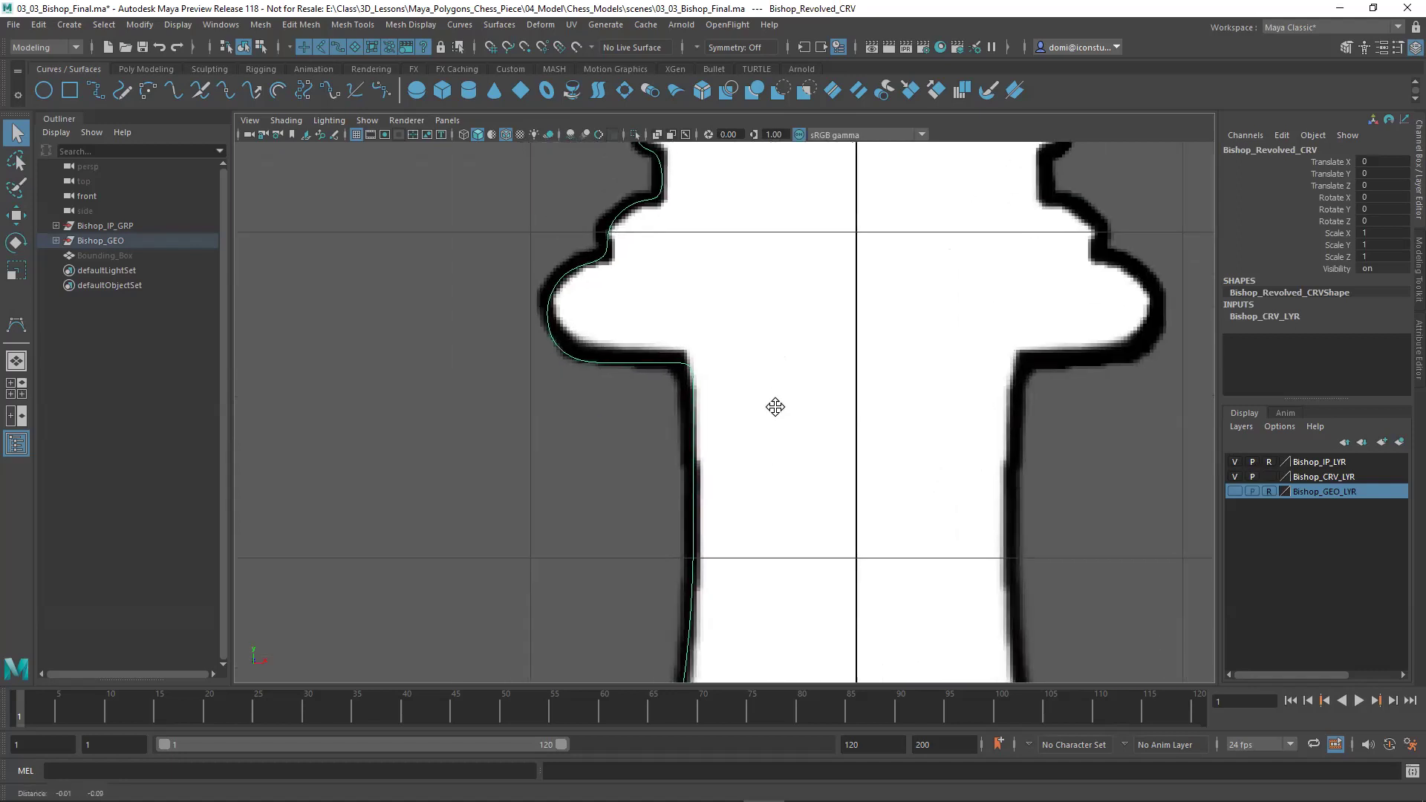
pyautogui.keyDown('alt'); pyautogui.moveTo(768, 423); pyautogui.dragTo(779, 445, button='right'); pyautogui.keyUp('alt')
pyautogui.moveTo(773, 436)
pyautogui.keyDown('alt'); pyautogui.mouseDown(button='middle')
pyautogui.moveTo(776, 382)
pyautogui.moveTo(802, 434)
pyautogui.mouseUp(button='middle'); pyautogui.keyUp('alt')
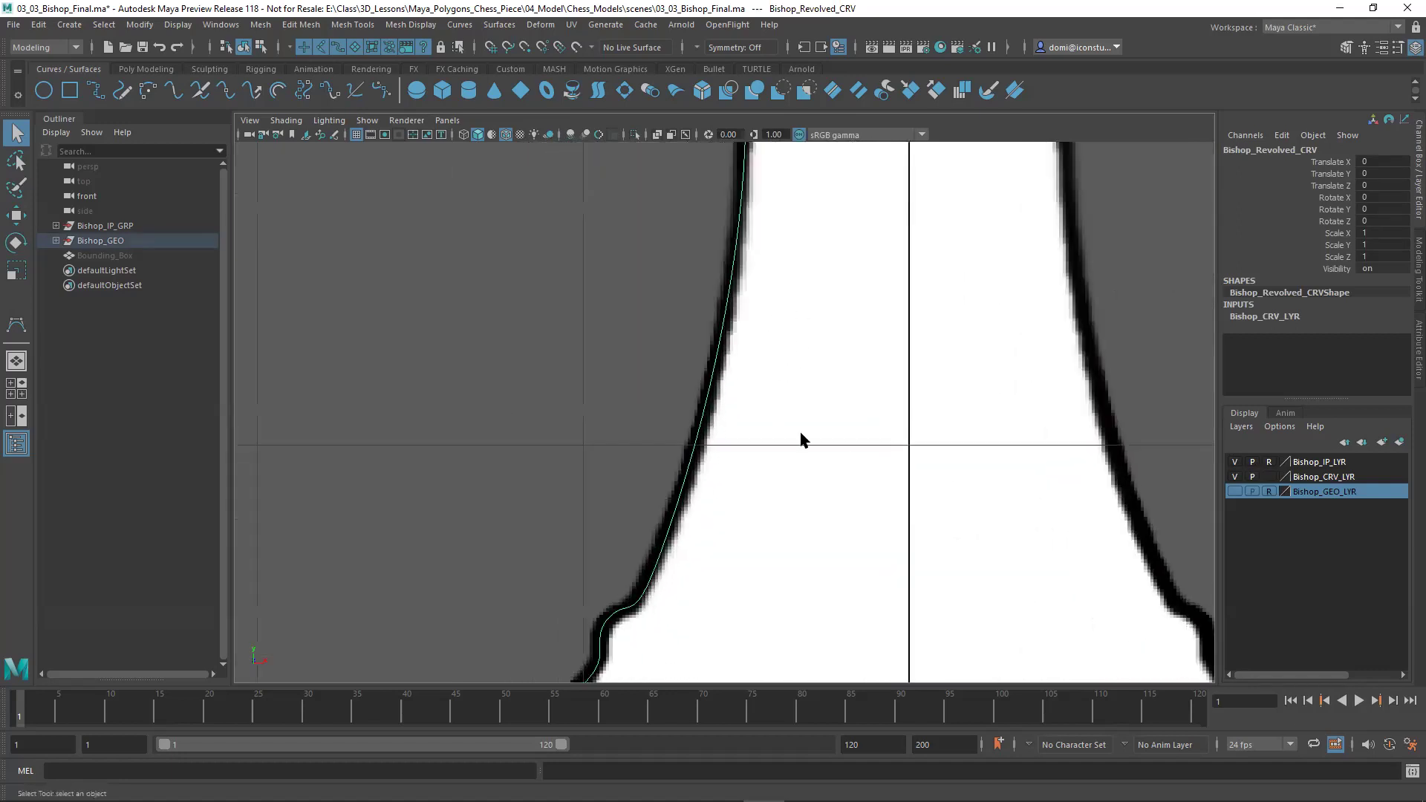
pyautogui.keyDown('alt'); pyautogui.moveTo(814, 411); pyautogui.dragTo(834, 339, button='right'); pyautogui.keyUp('alt')
pyautogui.keyDown('alt'); pyautogui.moveTo(834, 340); pyautogui.dragTo(705, 514, button='middle'); pyautogui.keyUp('alt')
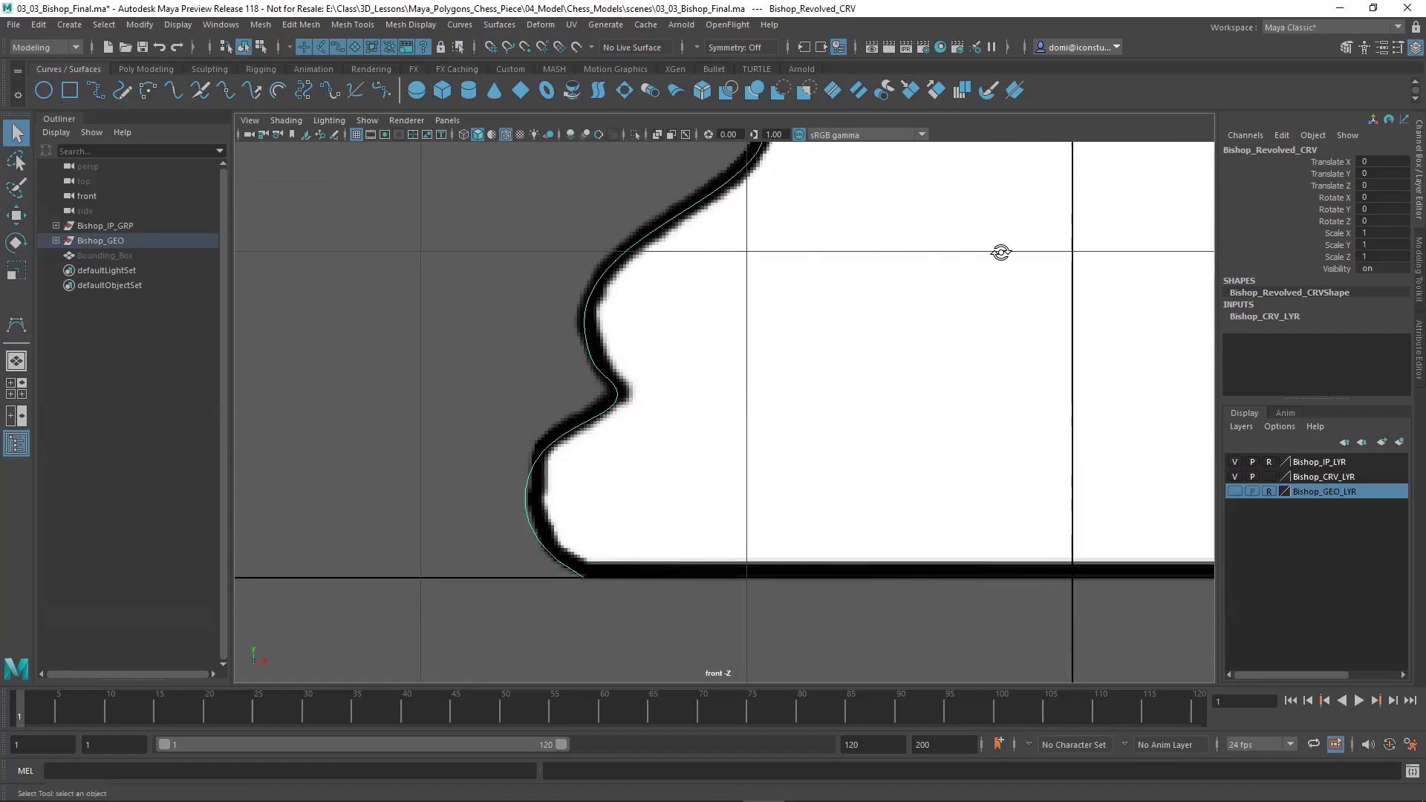
pyautogui.press('f')
pyautogui.moveTo(777, 424)
pyautogui.keyDown('alt'); pyautogui.mouseDown(button='middle')
pyautogui.moveTo(766, 445)
pyautogui.moveTo(722, 458)
pyautogui.mouseUp(button='middle'); pyautogui.keyUp('alt')
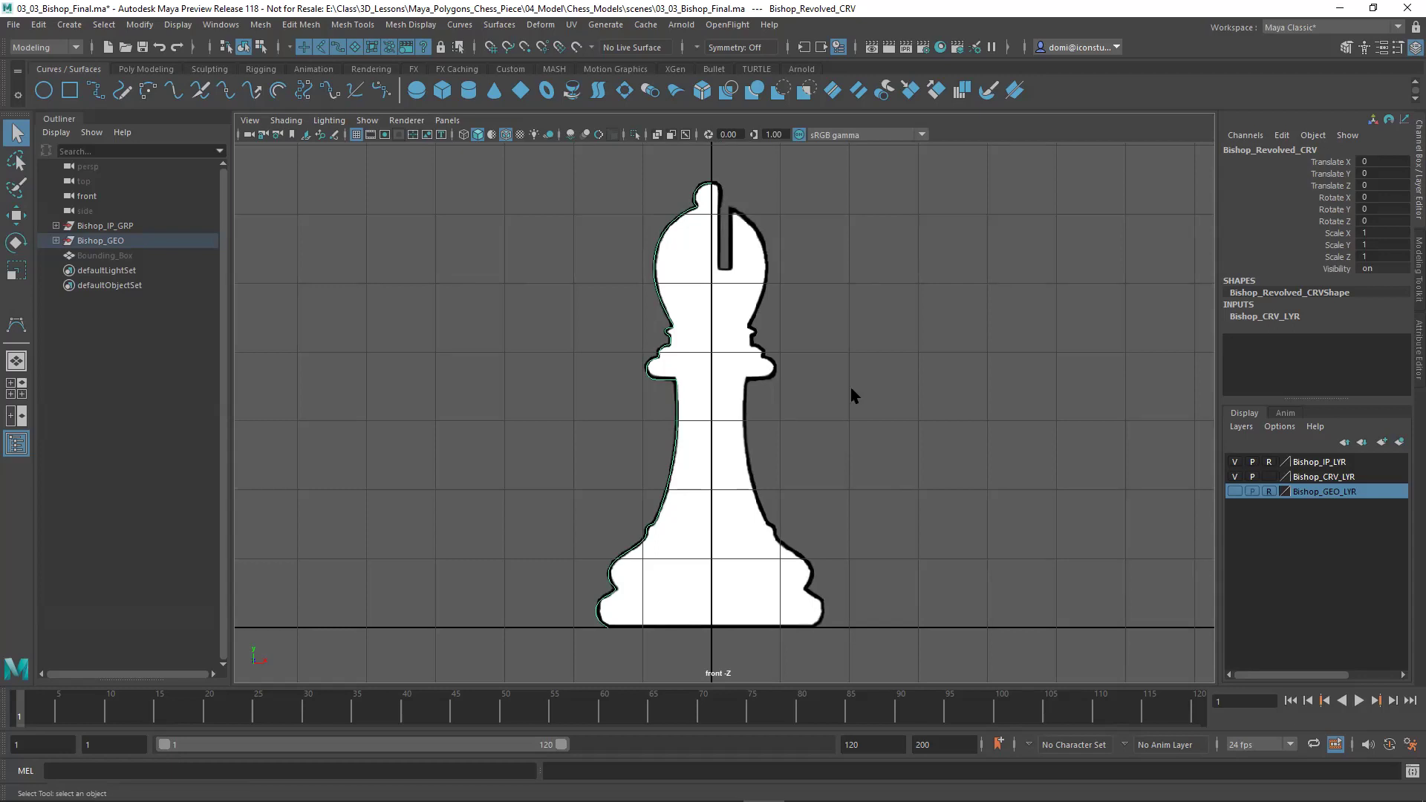
# Step: Hide Bishop_CRV_LYR, glance at Poly Modeling tools, then return to Curves/Surfaces
pyautogui.click(1234, 478)
pyautogui.click(145, 69)
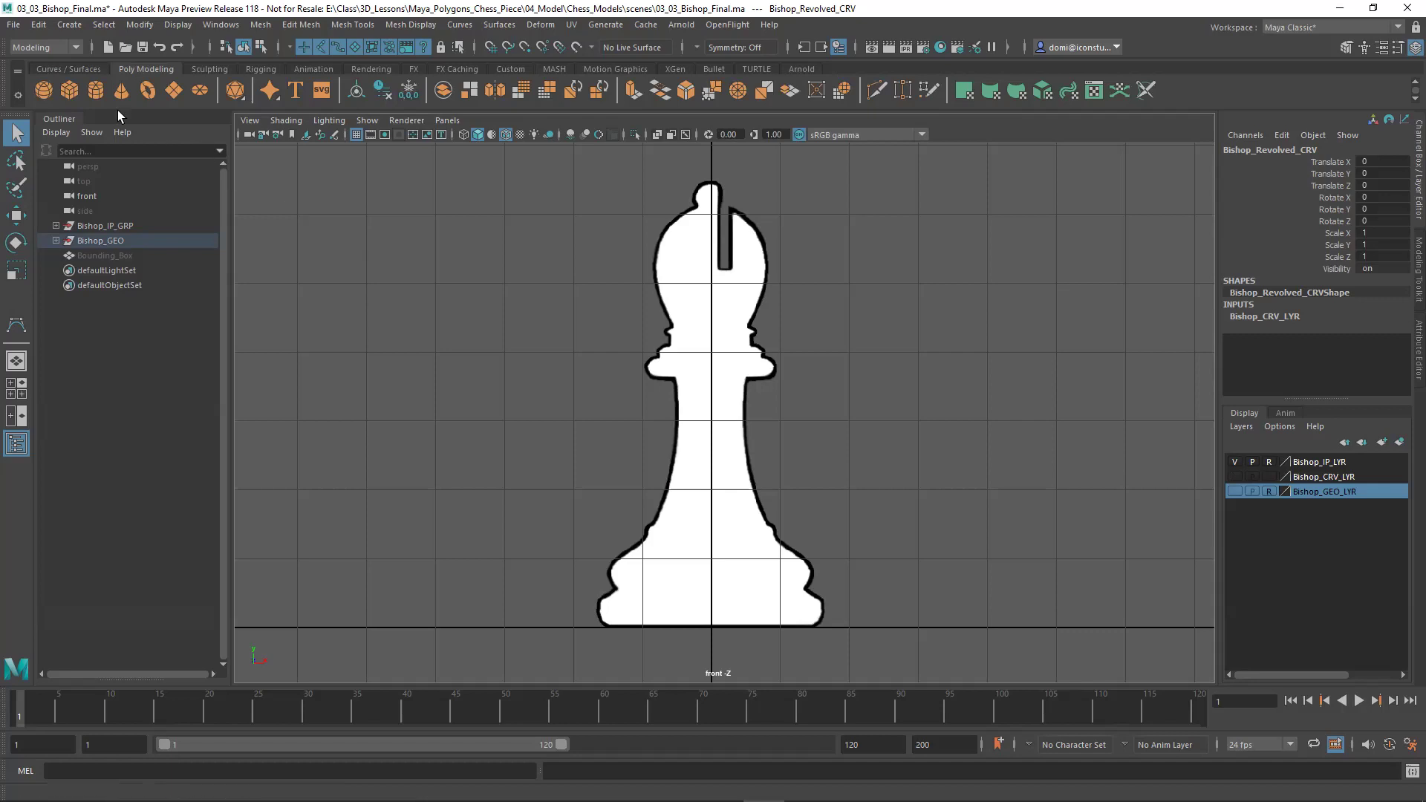
pyautogui.click(79, 68)
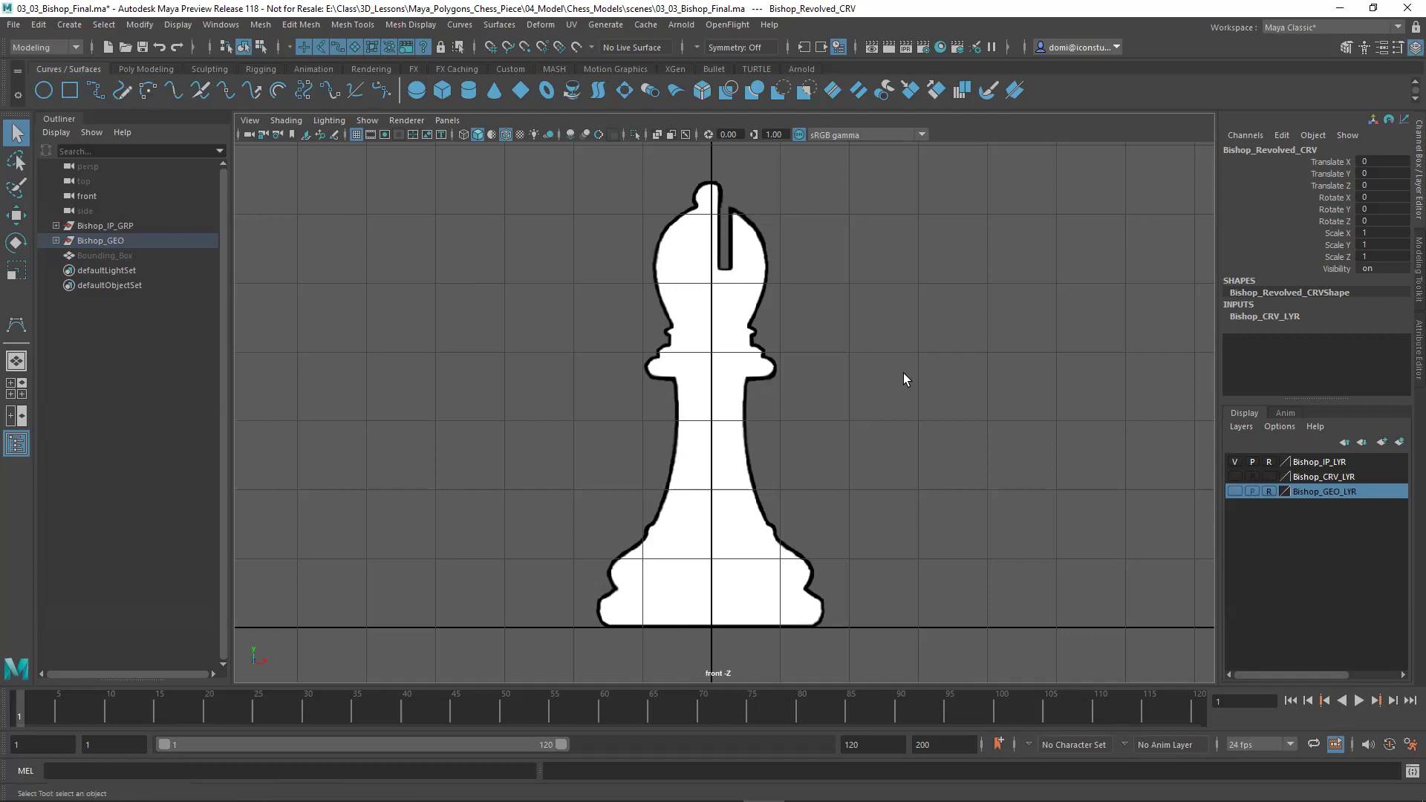
# Step: Pick Create > Curve Tools > CV Curve Tool and zoom in on the base's bottom corner
pyautogui.click(74, 25)
pyautogui.moveTo(103, 136)
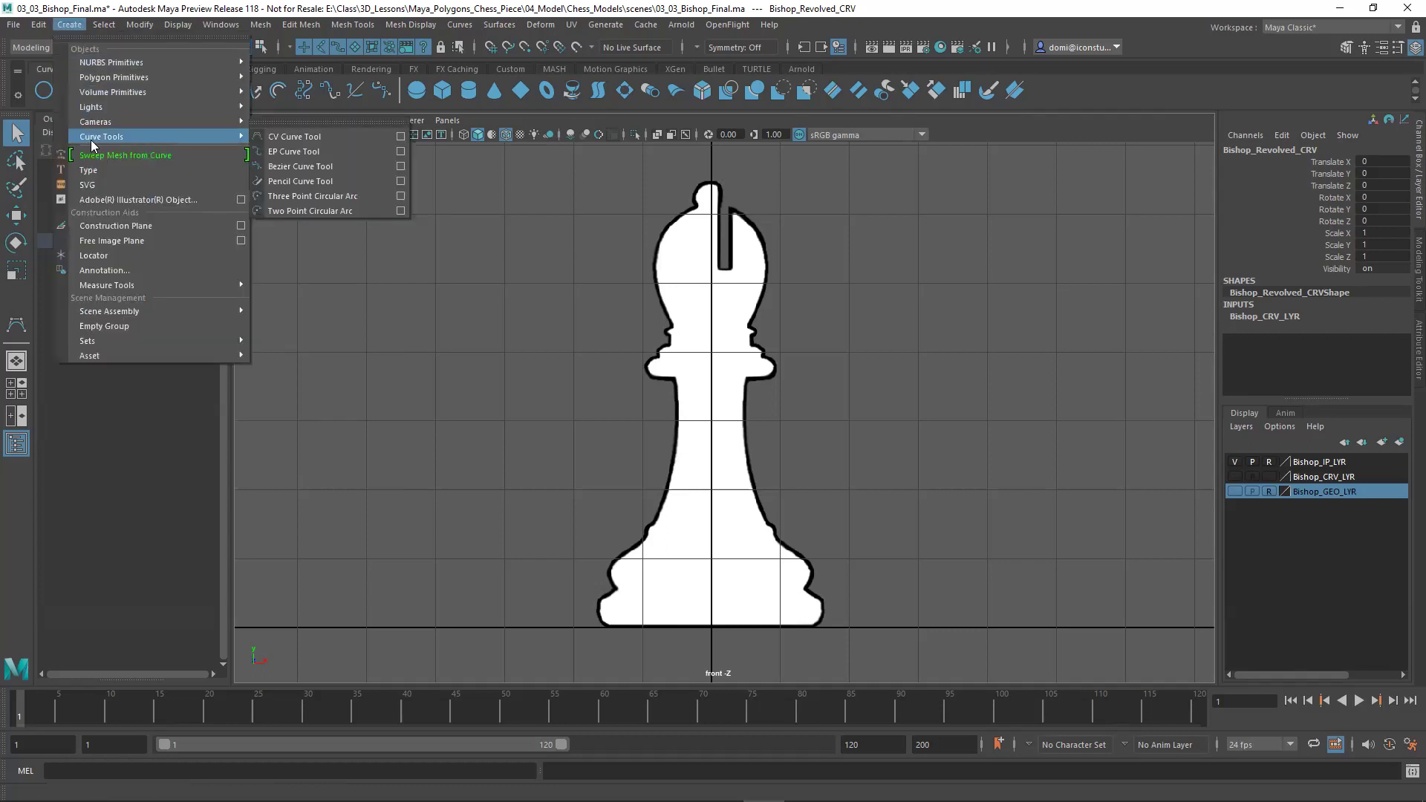
pyautogui.click(312, 138)
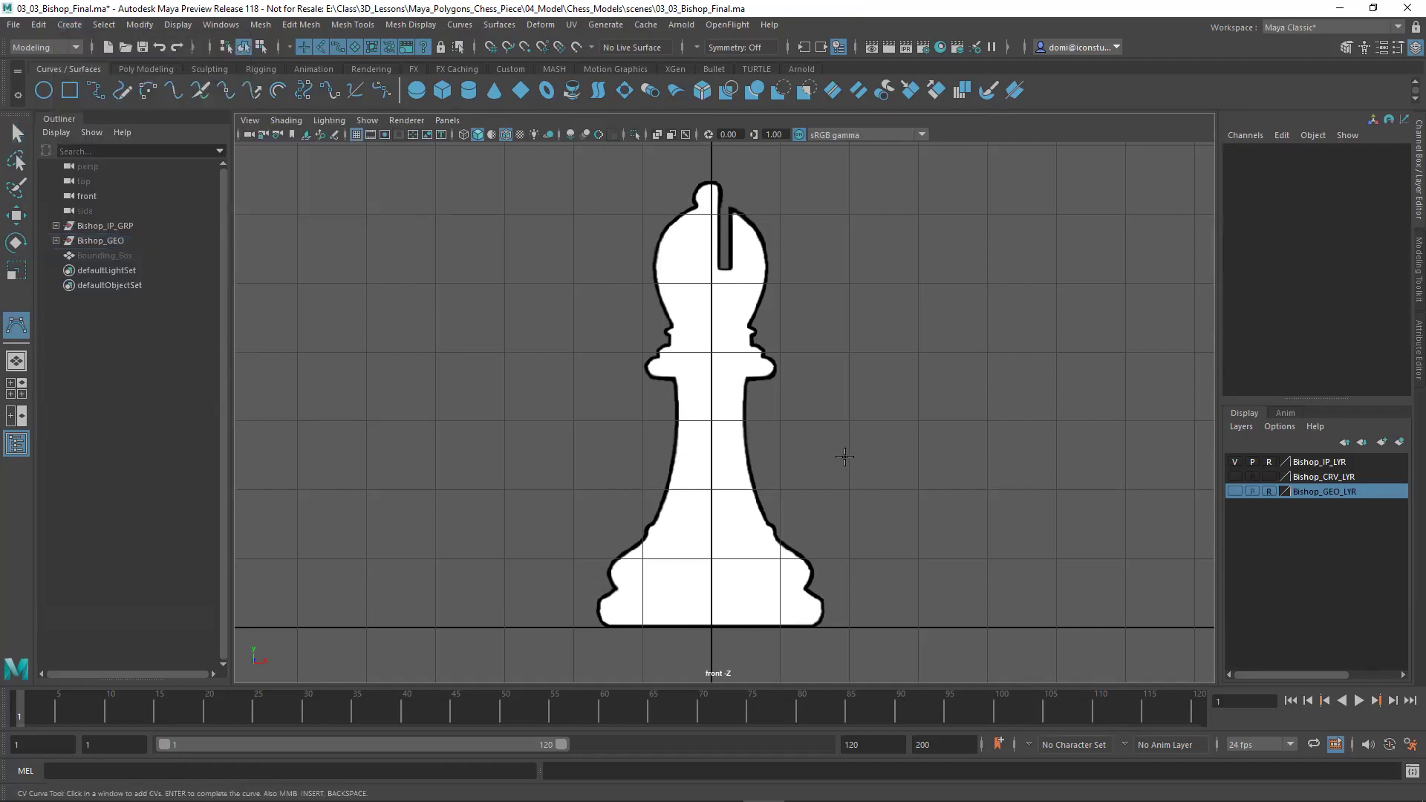
pyautogui.keyDown('alt'); pyautogui.moveTo(843, 457); pyautogui.dragTo(648, 413, button='right'); pyautogui.keyUp('alt')
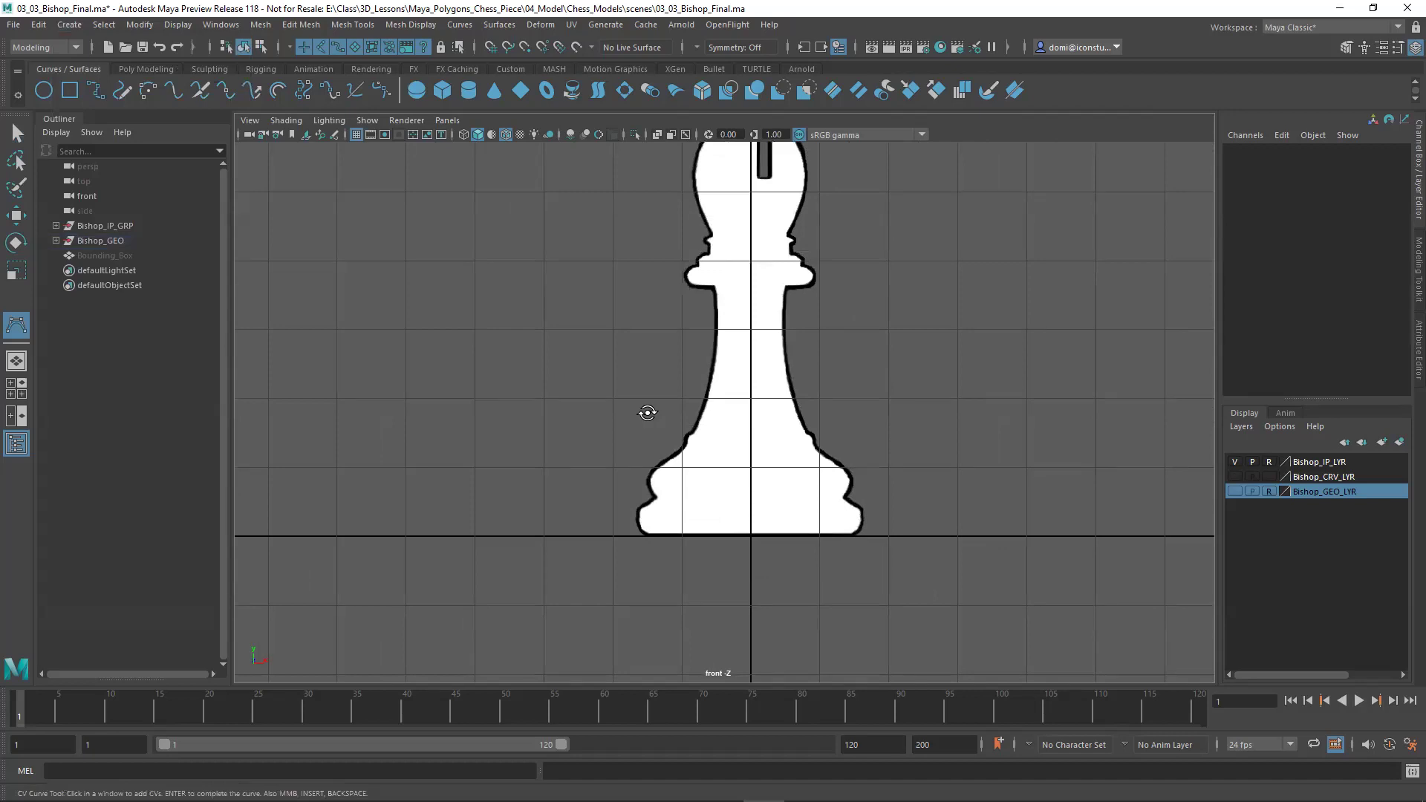
pyautogui.keyDown('alt'); pyautogui.moveTo(646, 413); pyautogui.dragTo(713, 401); pyautogui.keyUp('alt')
pyautogui.keyDown('alt'); pyautogui.moveTo(795, 398); pyautogui.dragTo(914, 429, button='right'); pyautogui.keyUp('alt')
pyautogui.keyDown('alt'); pyautogui.moveTo(913, 429); pyautogui.dragTo(851, 469, button='middle'); pyautogui.keyUp('alt')
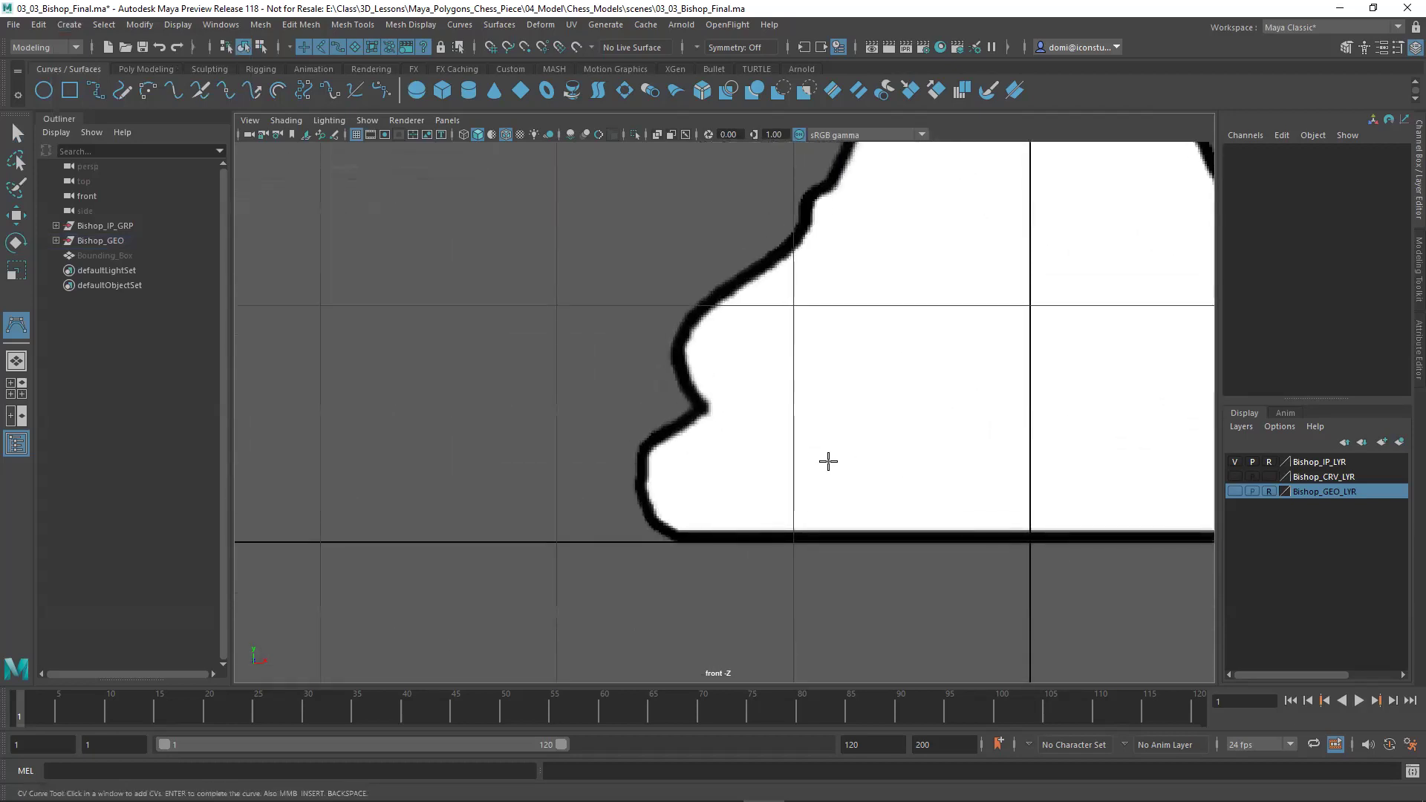
pyautogui.keyDown('alt'); pyautogui.moveTo(828, 462); pyautogui.dragTo(992, 401); pyautogui.keyUp('alt')
pyautogui.keyDown('alt'); pyautogui.moveTo(991, 400); pyautogui.dragTo(975, 392, button='right'); pyautogui.keyUp('alt')
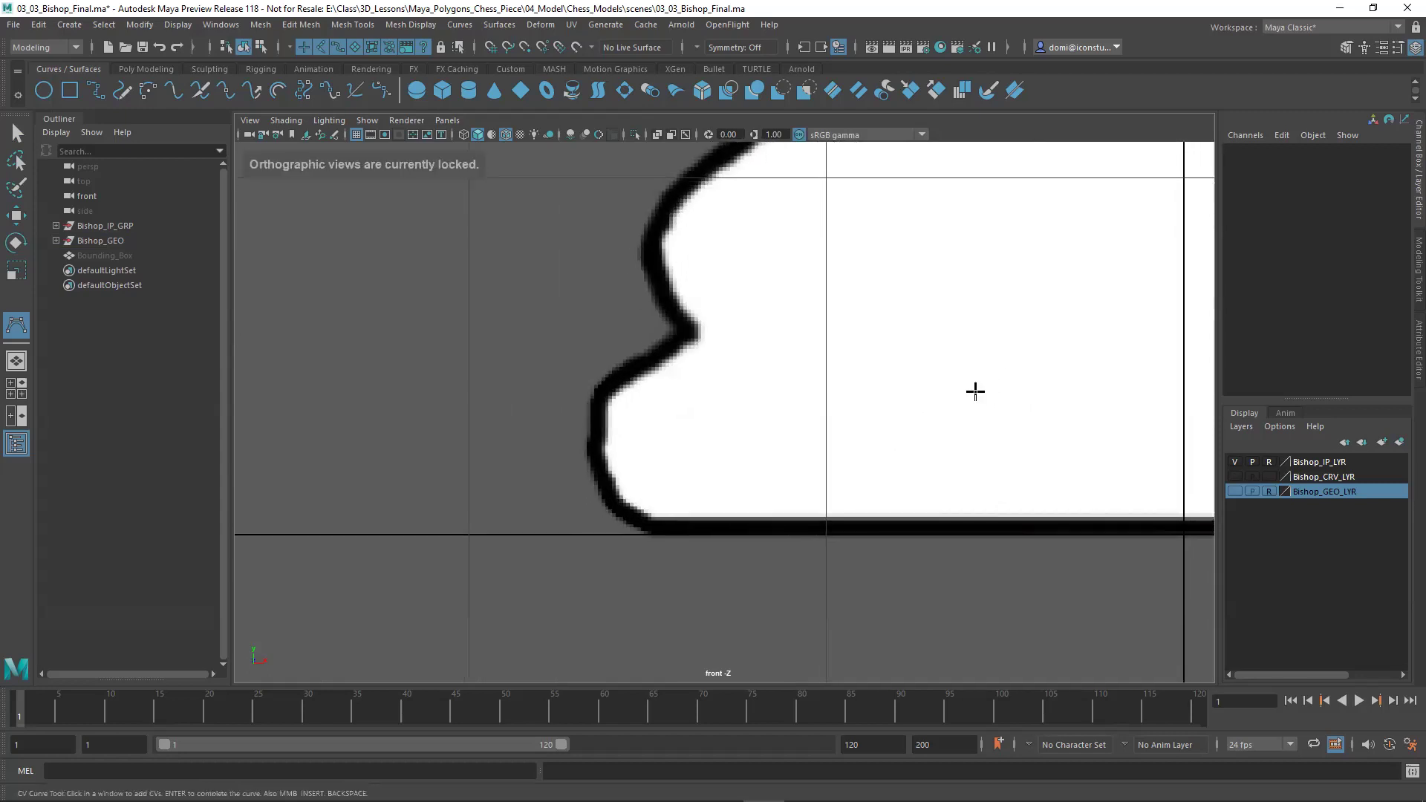
# Step: Place CVs from the base's bottom corner up its rounded edge and upper bulge
pyautogui.click(654, 534)
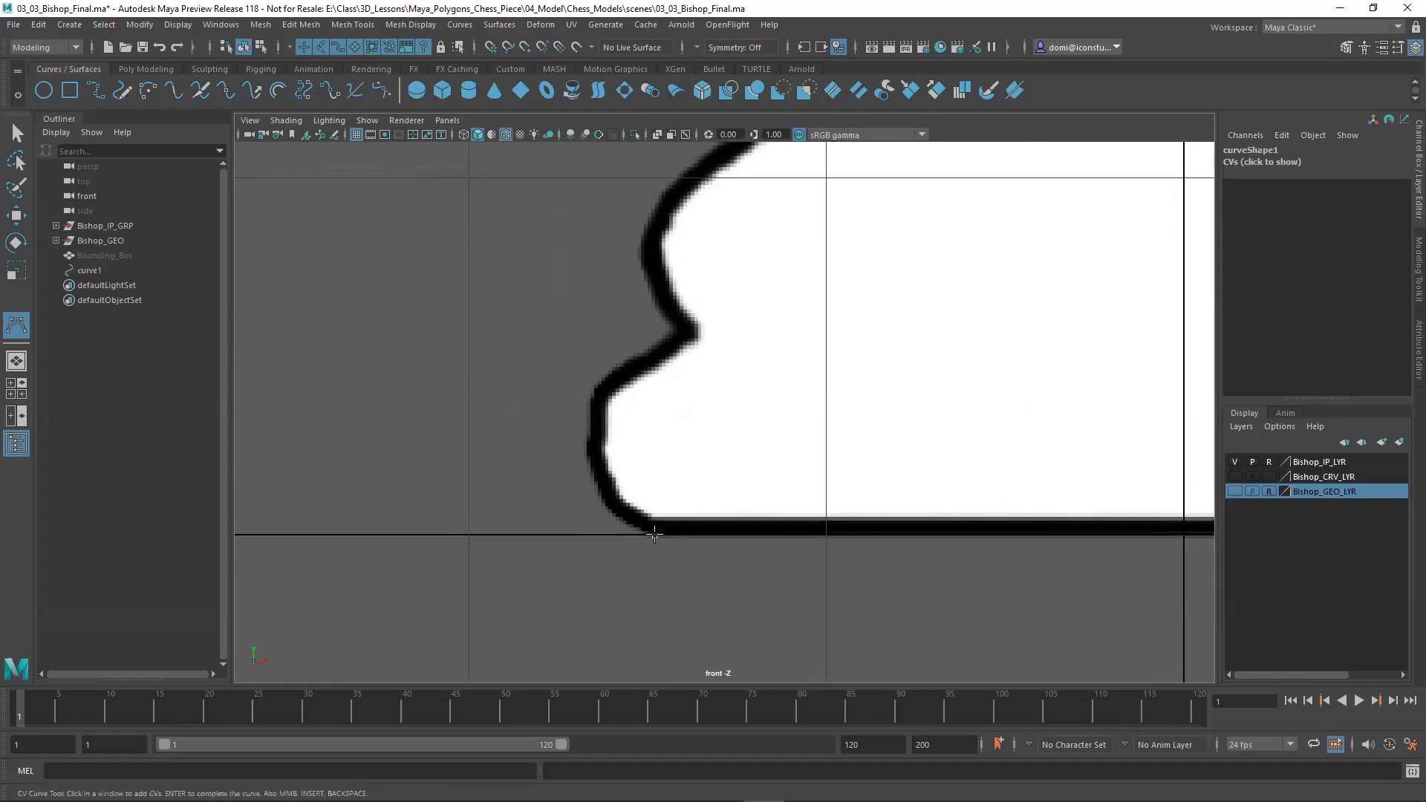
pyautogui.click(603, 481)
pyautogui.click(597, 436)
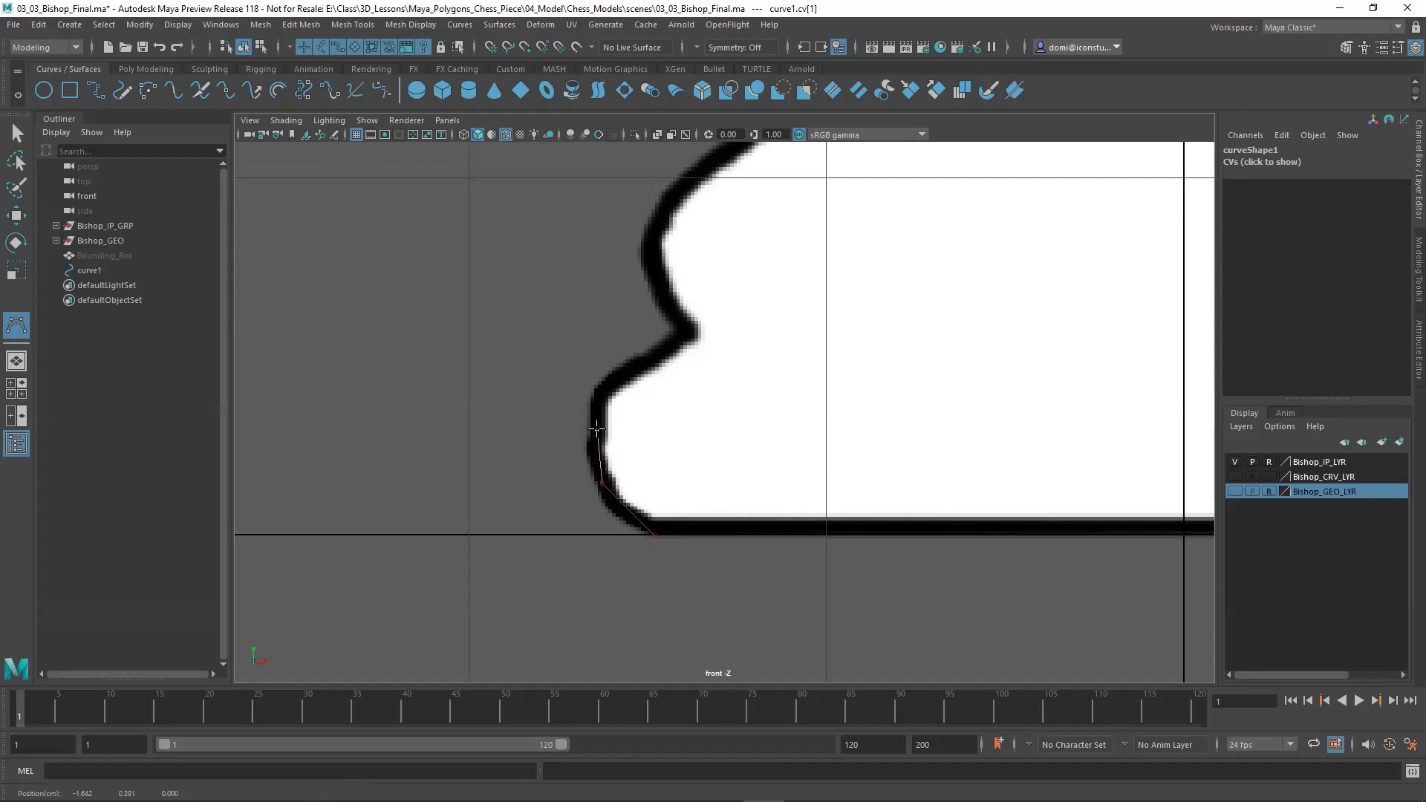
pyautogui.click(610, 392)
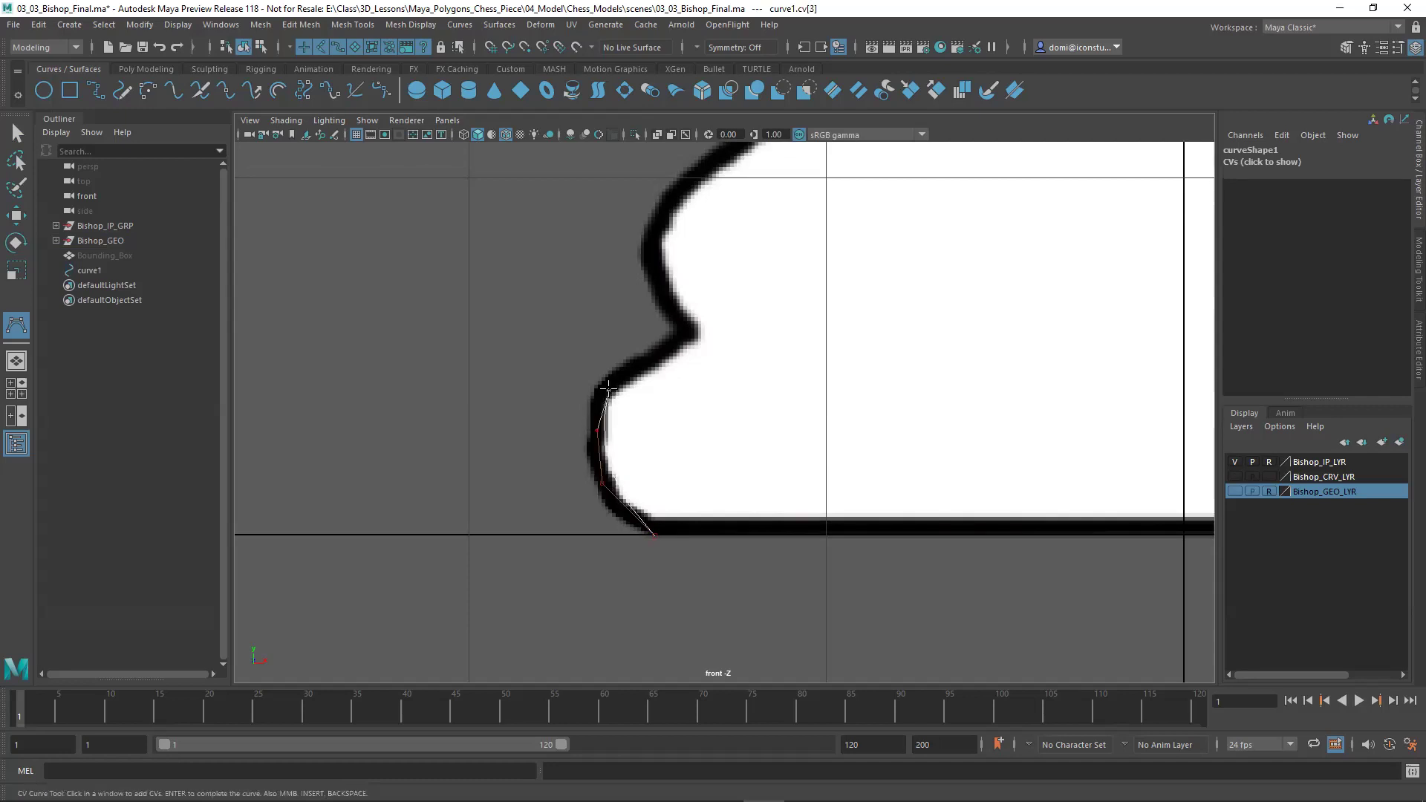
pyautogui.click(640, 366)
pyautogui.click(679, 342)
pyautogui.click(683, 327)
pyautogui.click(668, 299)
pyautogui.click(653, 263)
pyautogui.click(661, 232)
pyautogui.click(676, 199)
pyautogui.keyDown('alt'); pyautogui.moveTo(769, 235); pyautogui.dragTo(712, 468, button='middle'); pyautogui.keyUp('alt')
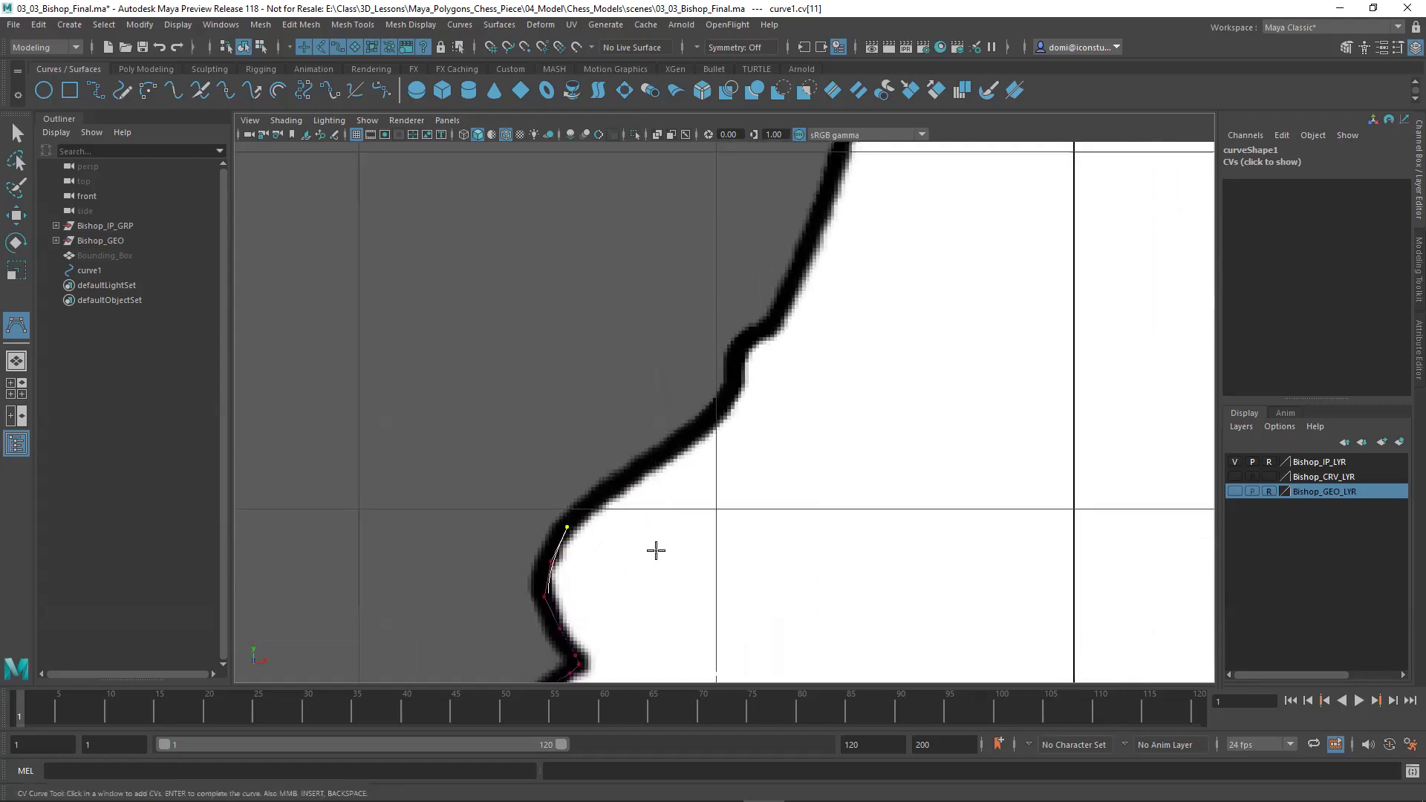
# Step: Add CVs along the flaring outline and over the small outline step
pyautogui.click(596, 494)
pyautogui.click(665, 454)
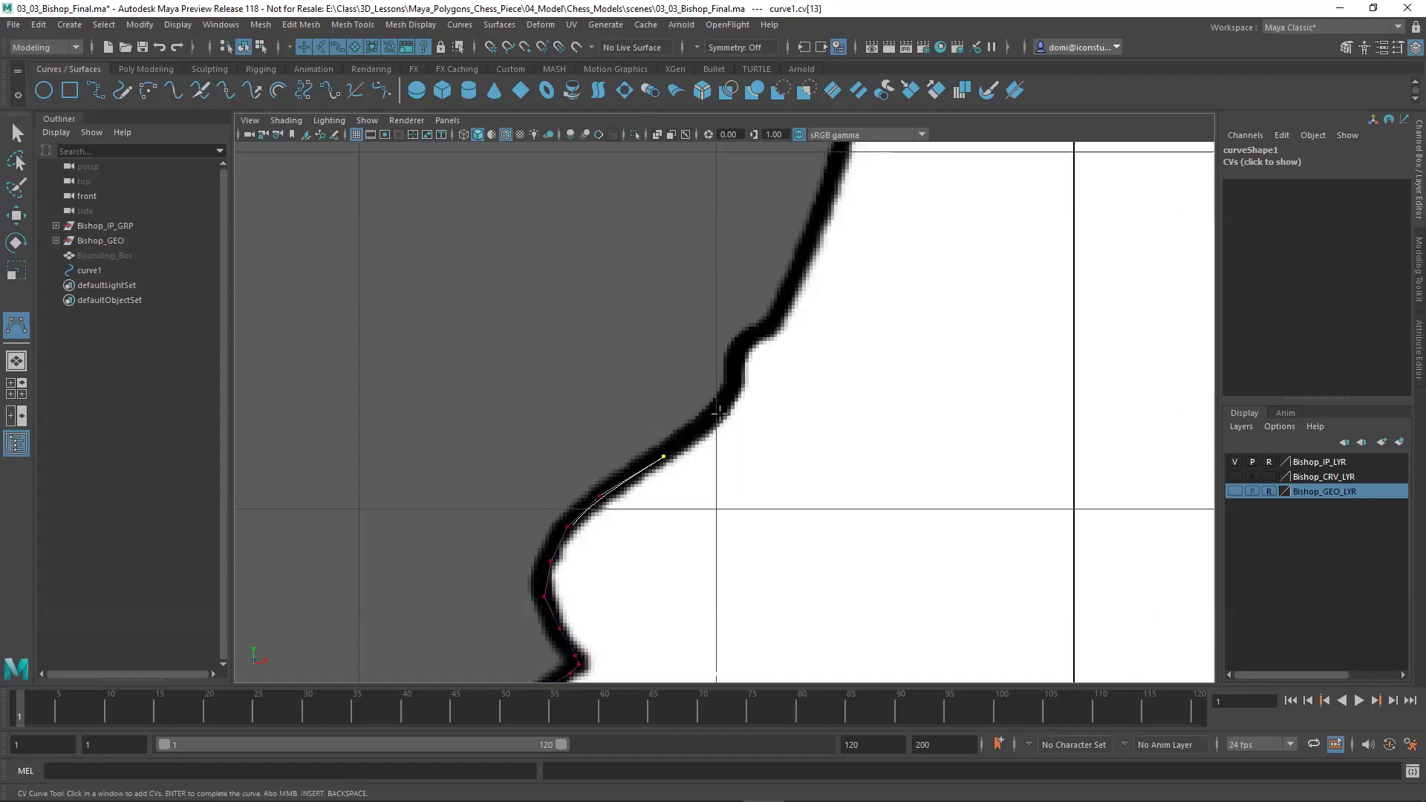
pyautogui.click(720, 413)
pyautogui.click(735, 388)
pyautogui.click(734, 359)
pyautogui.click(738, 343)
pyautogui.click(754, 330)
pyautogui.keyDown('alt'); pyautogui.moveTo(793, 335); pyautogui.dragTo(736, 556, button='middle'); pyautogui.keyUp('alt')
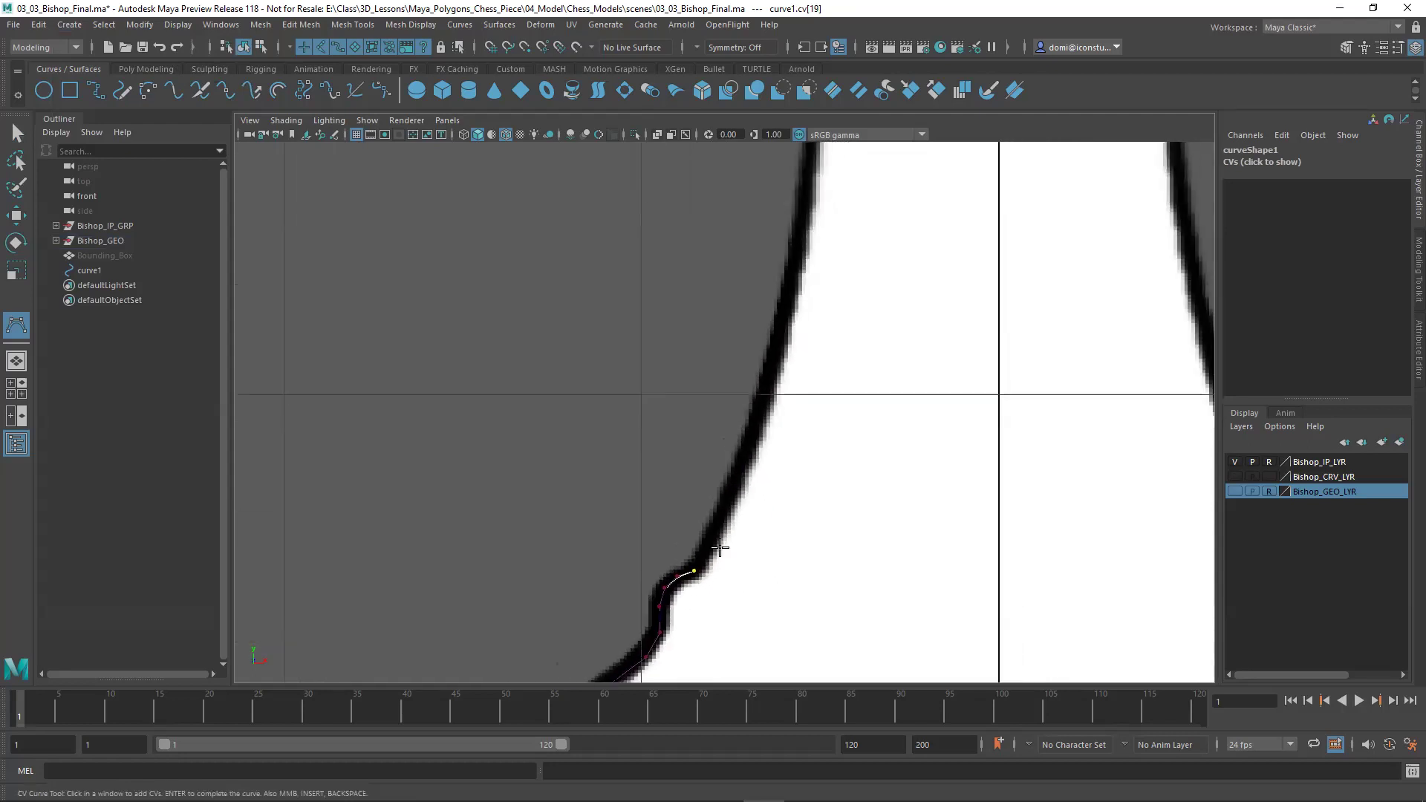
# Step: Trace CVs up the stem's edge to the collar's corner
pyautogui.click(767, 396)
pyautogui.click(813, 330)
pyautogui.keyDown('alt'); pyautogui.moveTo(822, 319); pyautogui.dragTo(783, 494, button='middle'); pyautogui.keyUp('alt')
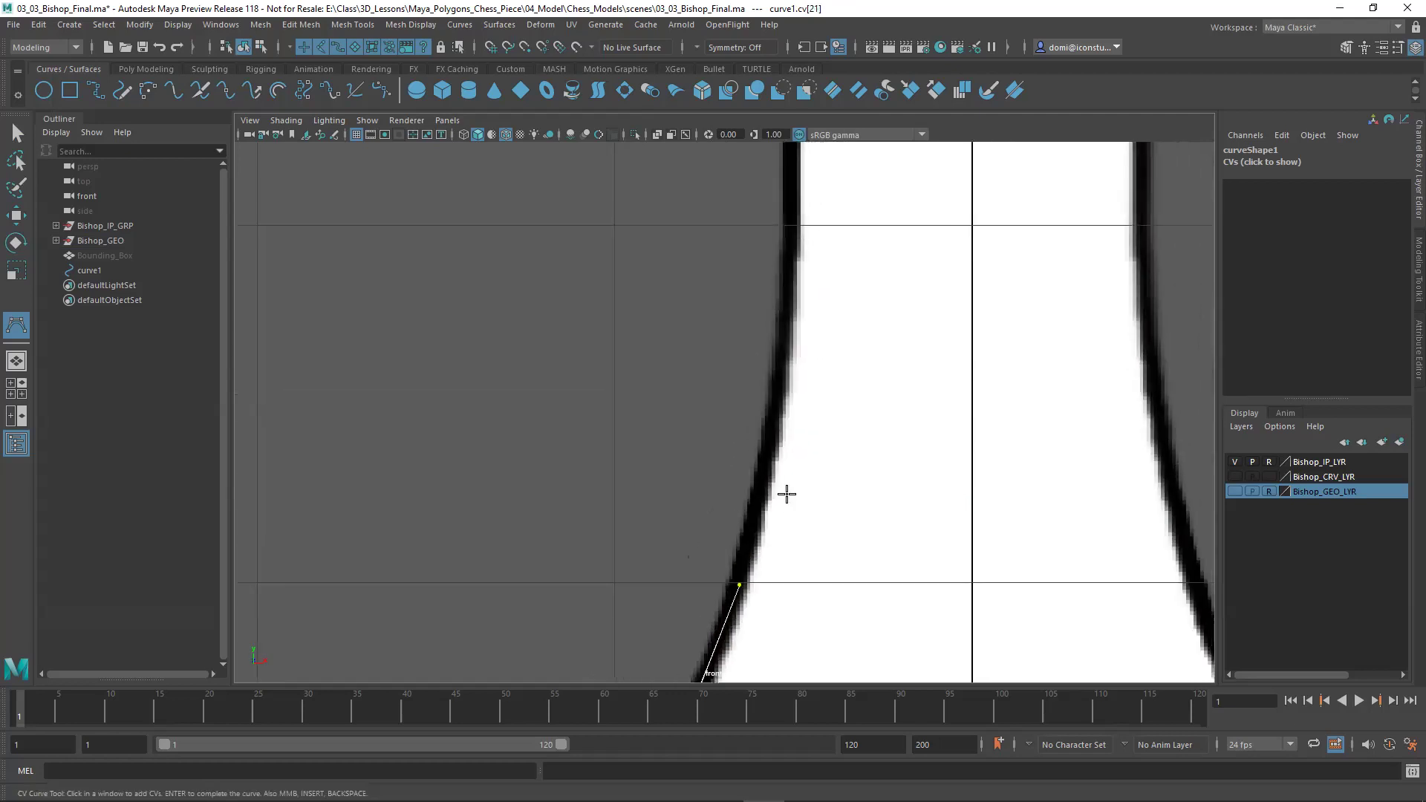
pyautogui.click(767, 455)
pyautogui.keyDown('alt'); pyautogui.moveTo(821, 375); pyautogui.dragTo(805, 583, button='middle'); pyautogui.keyUp('alt')
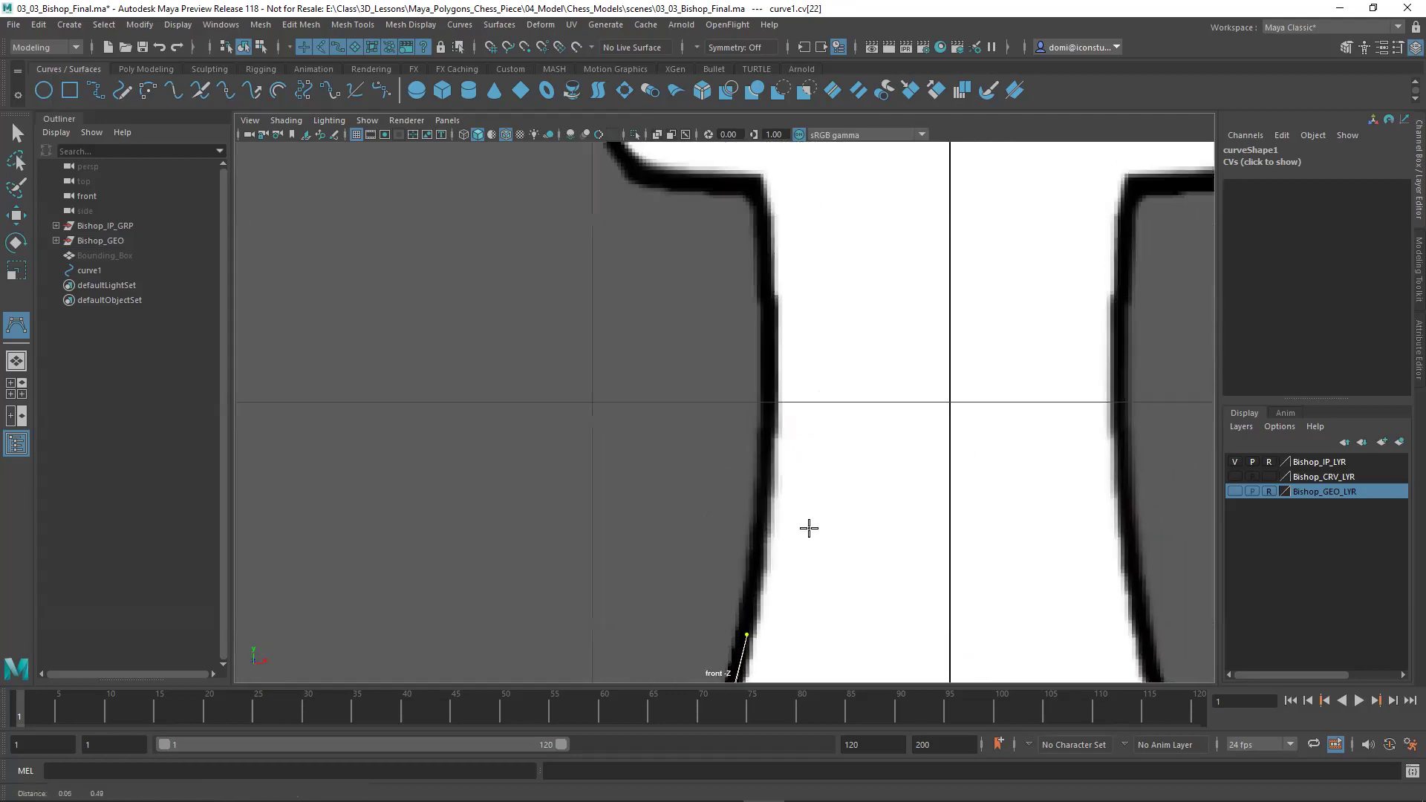
pyautogui.click(769, 440)
pyautogui.click(767, 355)
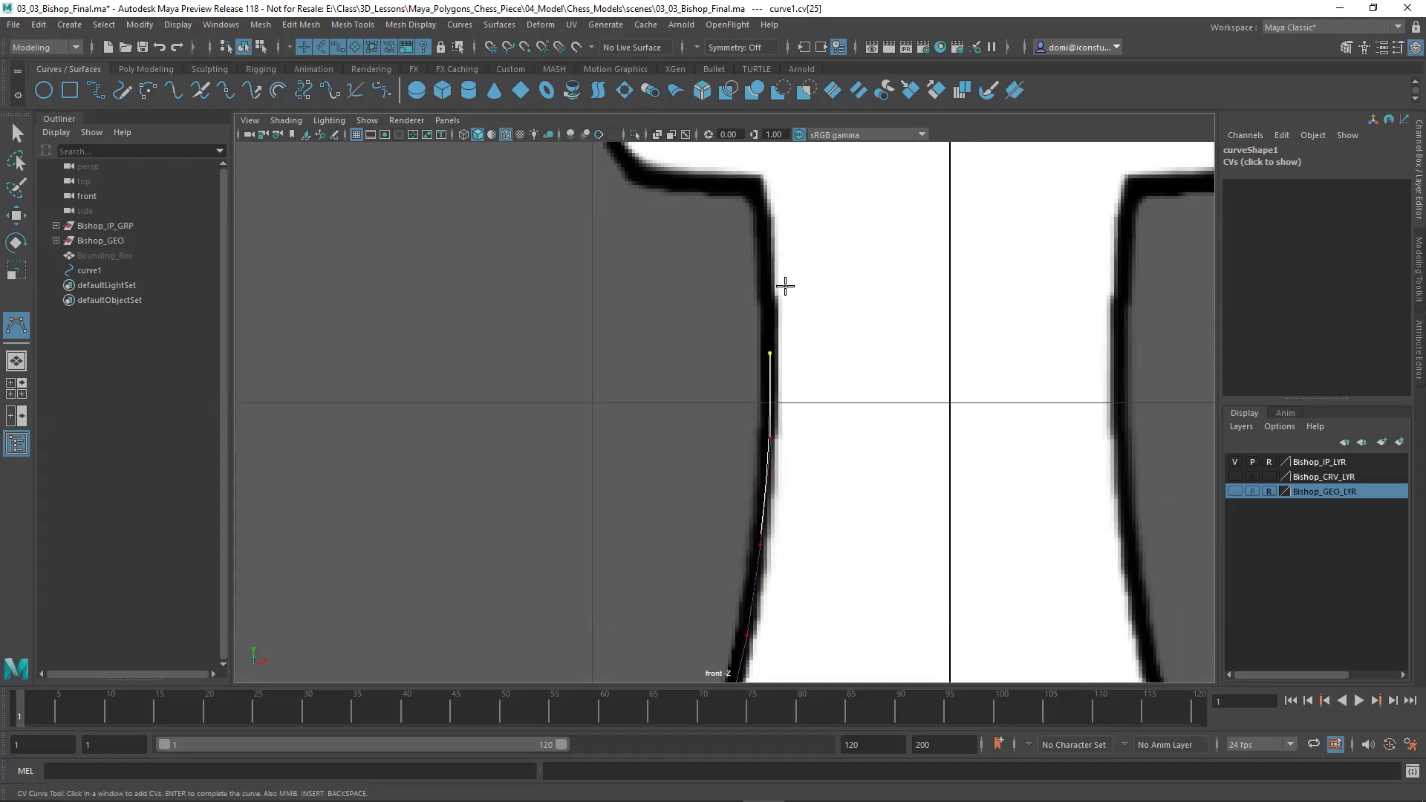
pyautogui.keyDown('alt'); pyautogui.moveTo(780, 286); pyautogui.dragTo(766, 444, button='middle'); pyautogui.keyUp('alt')
pyautogui.scroll(1, 766, 444)
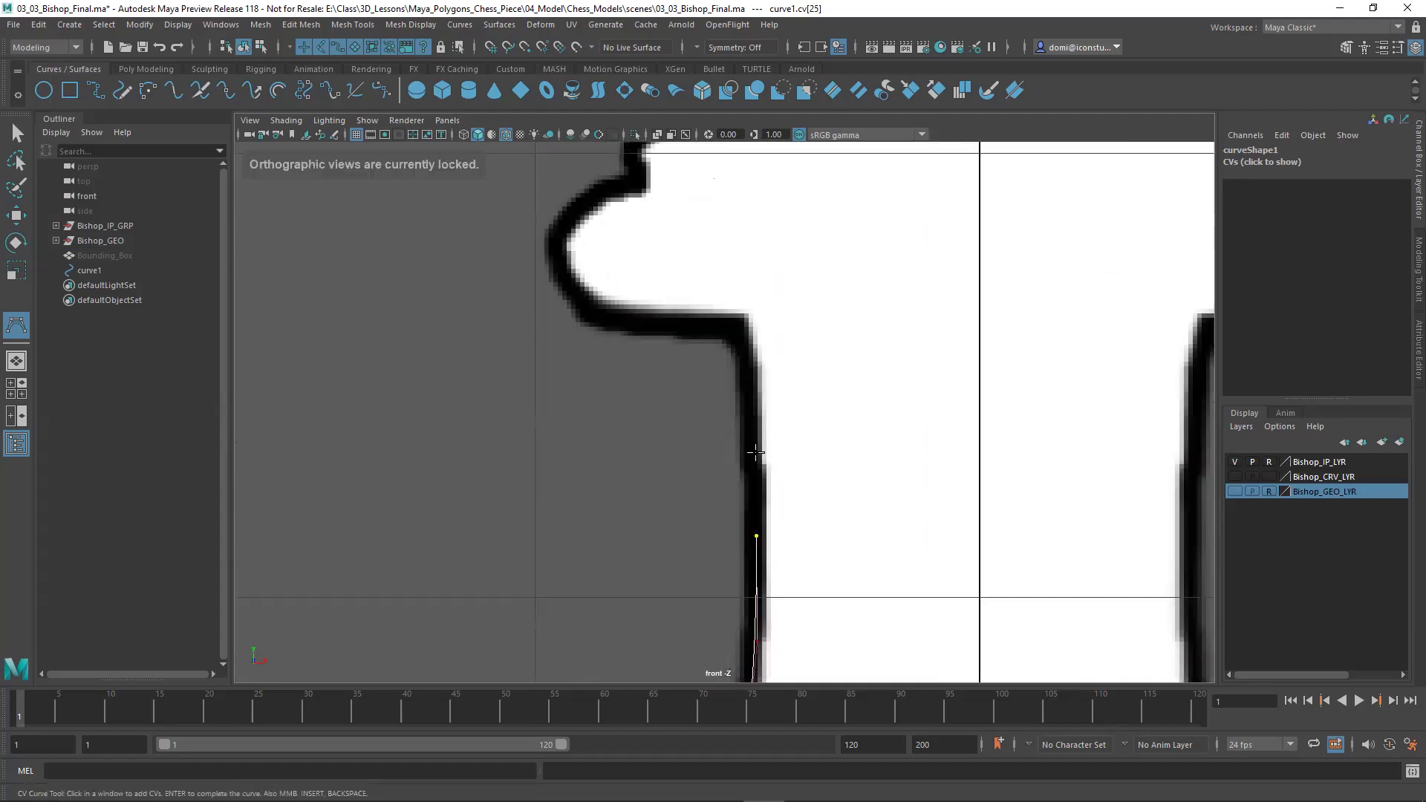
pyautogui.click(756, 447)
pyautogui.click(747, 362)
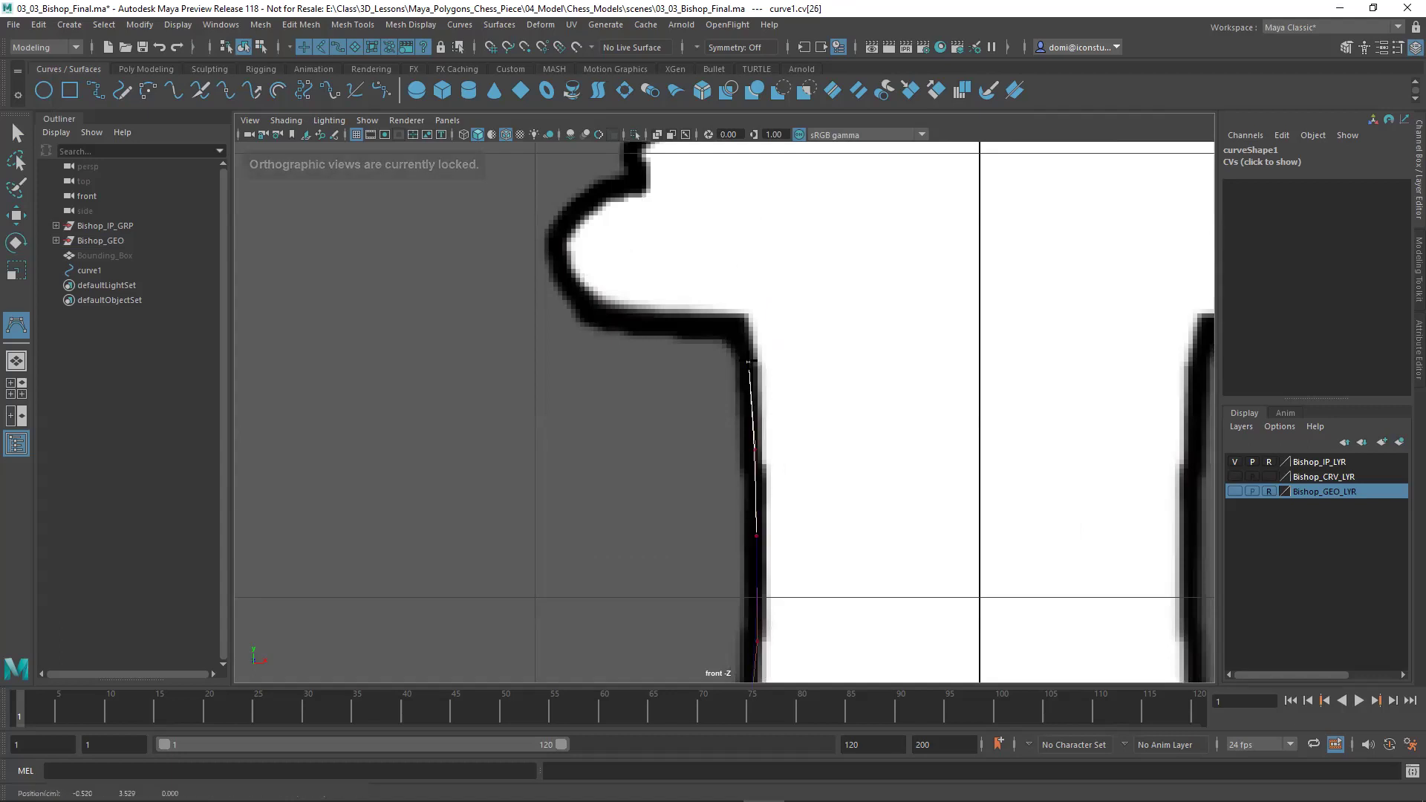
pyautogui.click(740, 328)
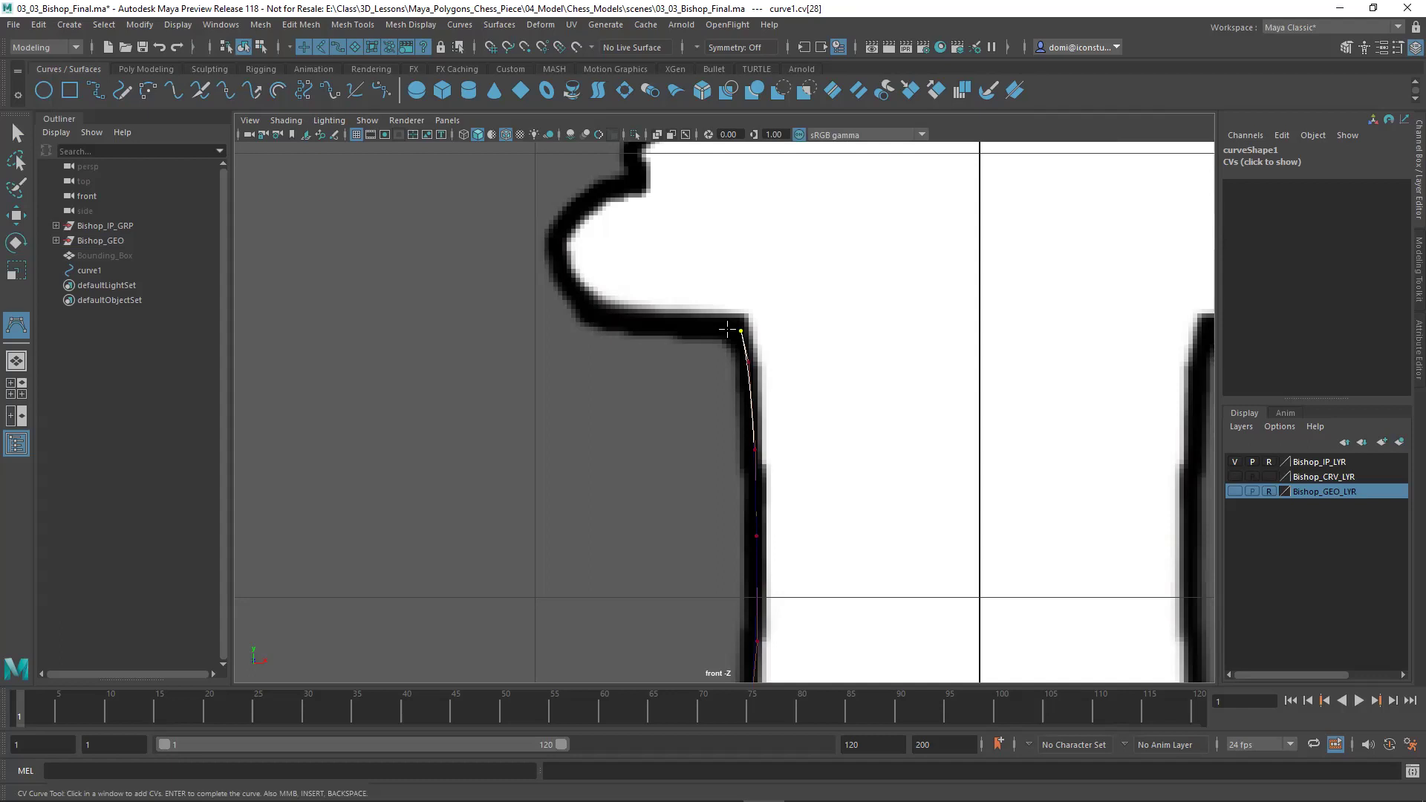
# Step: Trace CVs along the collar's underside and around the collar bulge
pyautogui.click(726, 330)
pyautogui.click(693, 330)
pyautogui.click(638, 324)
pyautogui.click(602, 319)
pyautogui.click(578, 300)
pyautogui.click(554, 254)
pyautogui.click(572, 216)
pyautogui.keyDown('alt'); pyautogui.moveTo(609, 210); pyautogui.dragTo(627, 390, button='middle'); pyautogui.keyUp('alt')
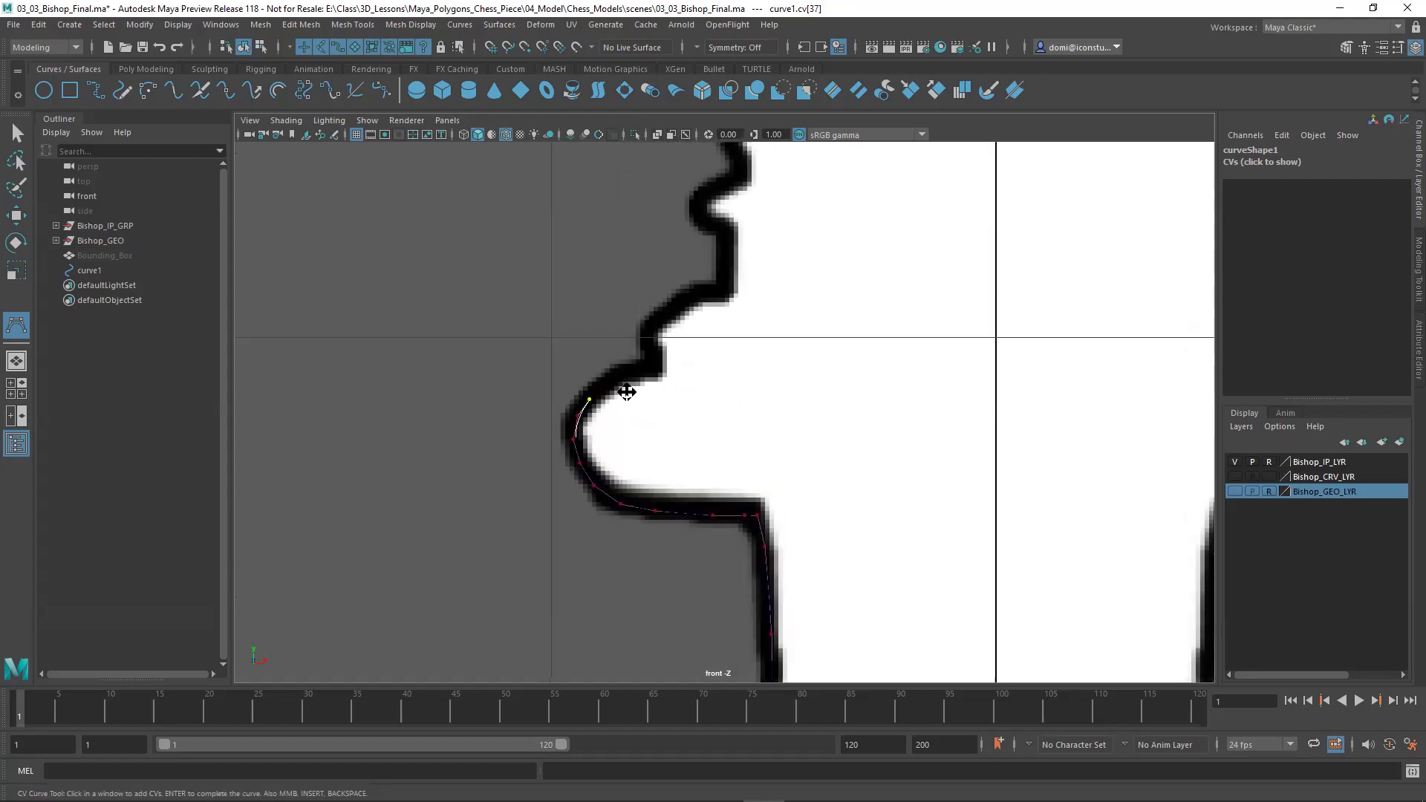
# Step: Add CVs along the bulge's rim, into the neck's inner corner and up the neck
pyautogui.click(600, 386)
pyautogui.click(643, 372)
pyautogui.click(656, 364)
pyautogui.click(660, 369)
pyautogui.click(662, 367)
pyautogui.click(649, 359)
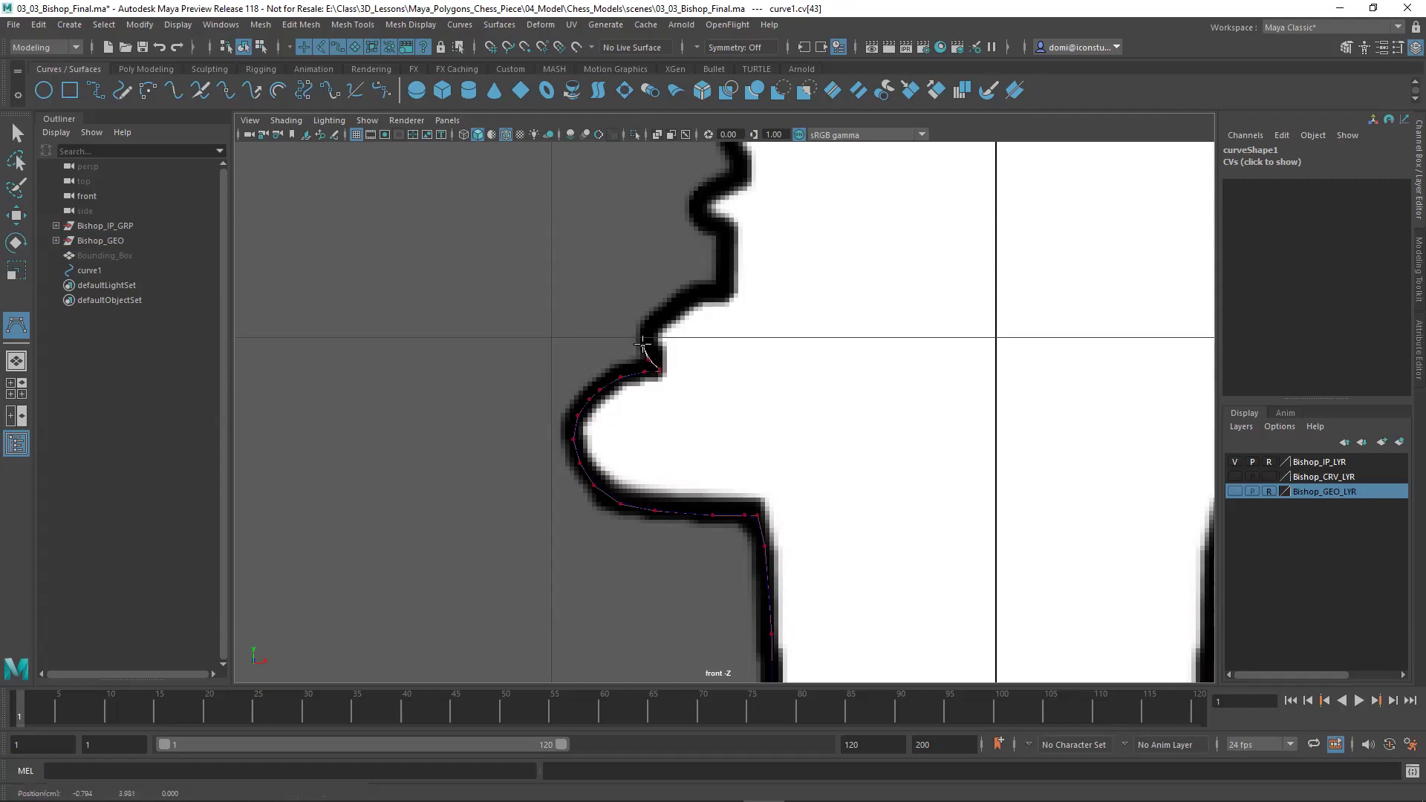
pyautogui.click(647, 326)
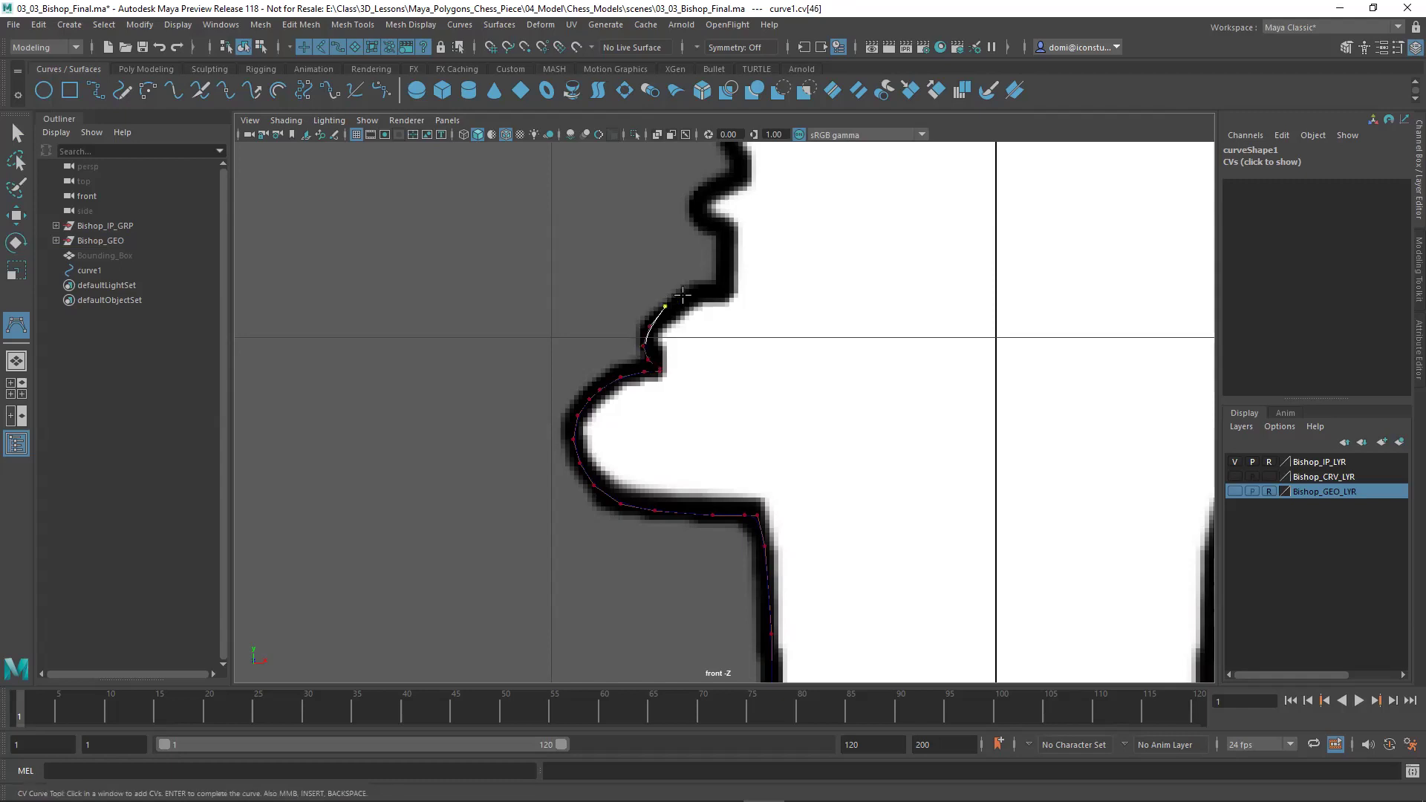
# Step: Trace CVs along the next ridge and up the notch to its top
pyautogui.click(683, 299)
pyautogui.click(703, 292)
pyautogui.click(722, 292)
pyautogui.click(724, 262)
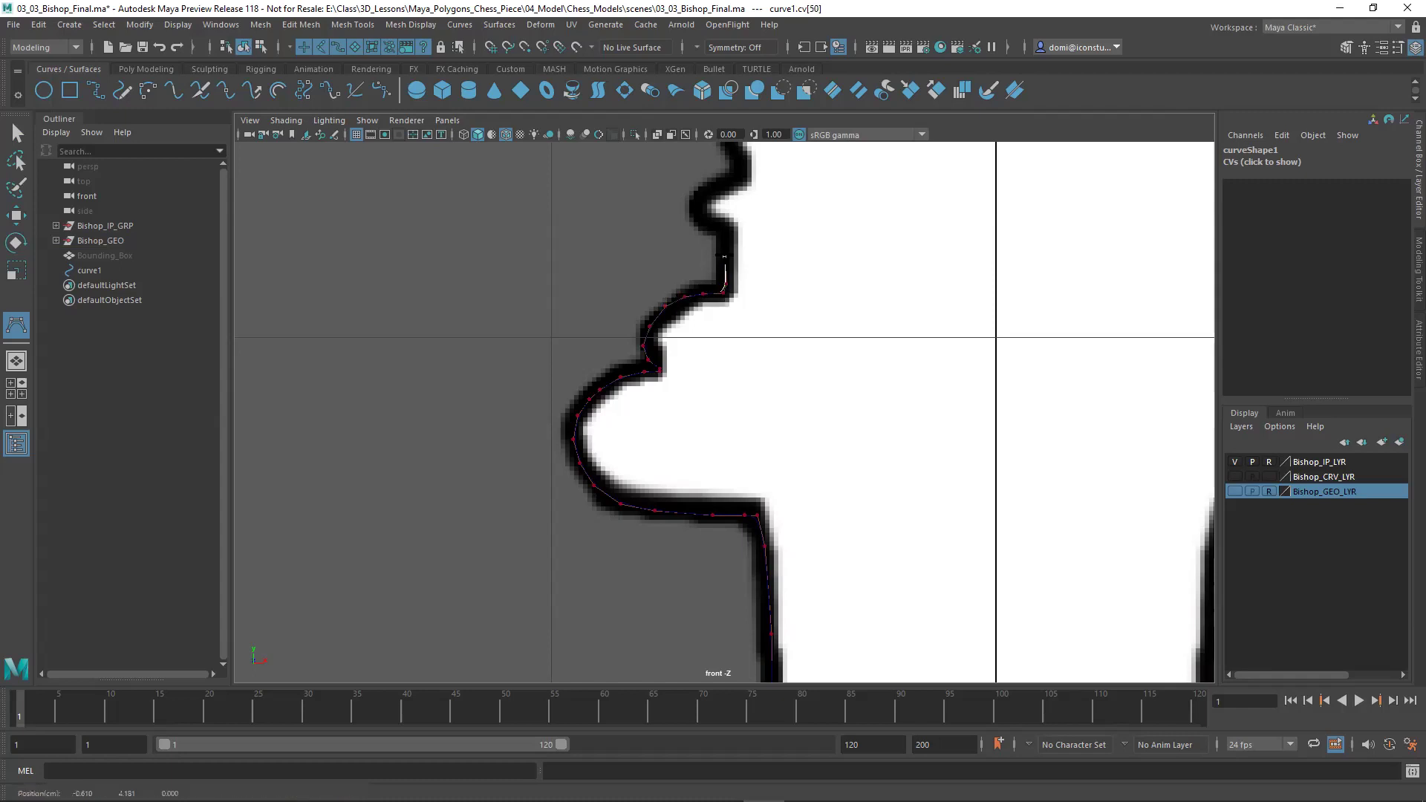
pyautogui.click(722, 231)
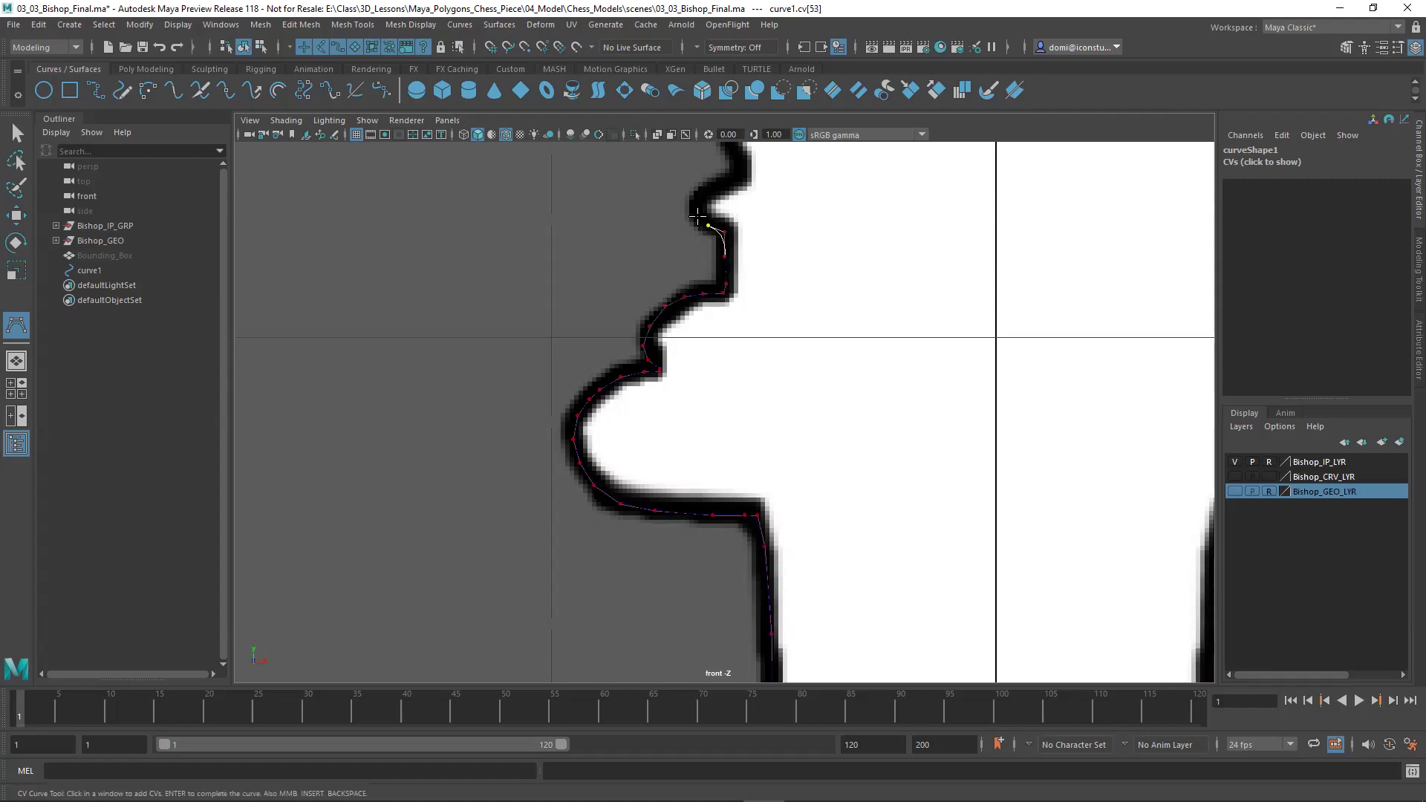
pyautogui.click(724, 189)
pyautogui.moveTo(714, 179)
pyautogui.keyDown('alt'); pyautogui.mouseDown(button='middle')
pyautogui.moveTo(673, 340)
pyautogui.moveTo(726, 407)
pyautogui.moveTo(726, 502)
pyautogui.mouseUp(button='middle'); pyautogui.keyUp('alt')
# Step: Add CVs along the ridged outline to where the body starts widening
pyautogui.click(674, 340)
pyautogui.click(718, 327)
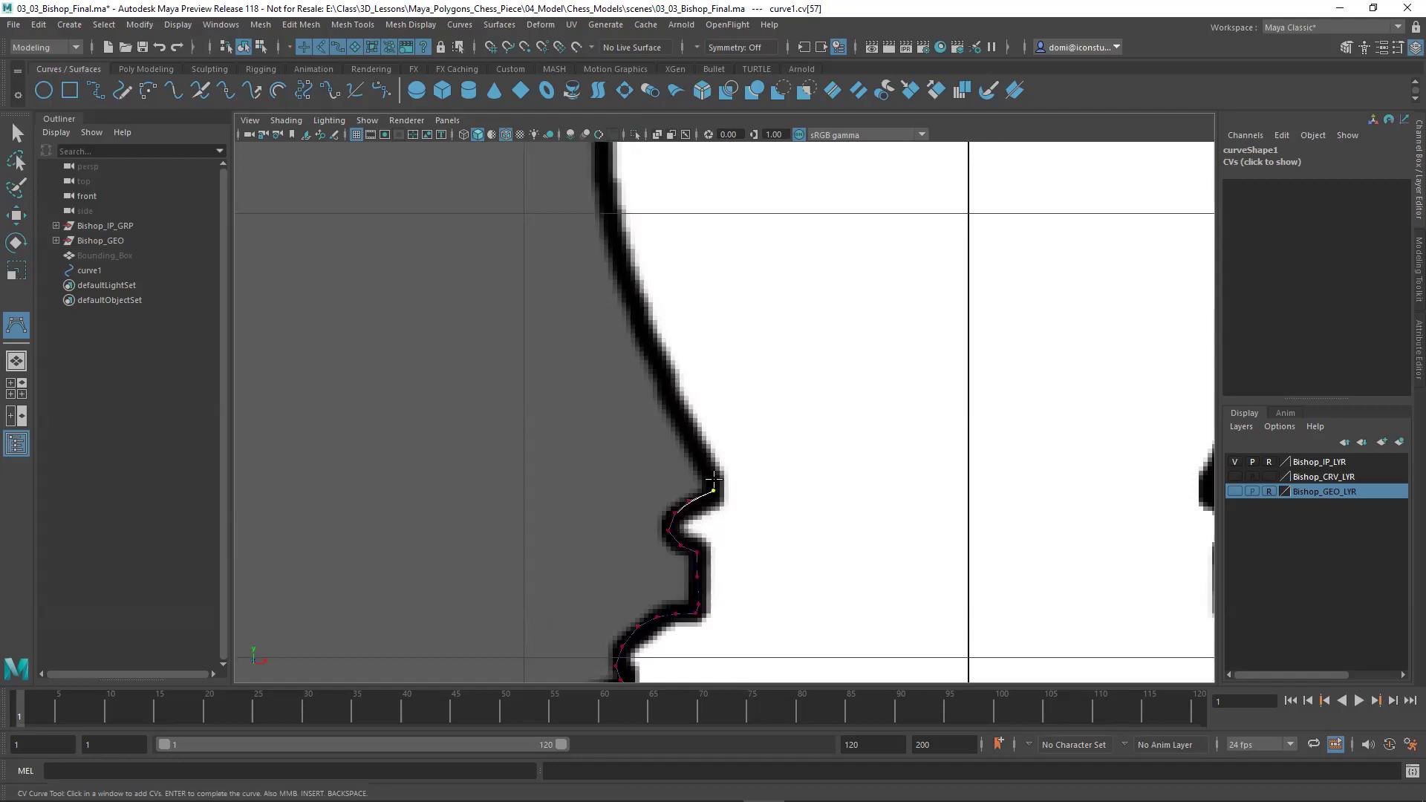
pyautogui.click(712, 482)
pyautogui.click(690, 435)
# Step: Zoom out and place CVs up the body's left side toward the shoulder
pyautogui.press('a')
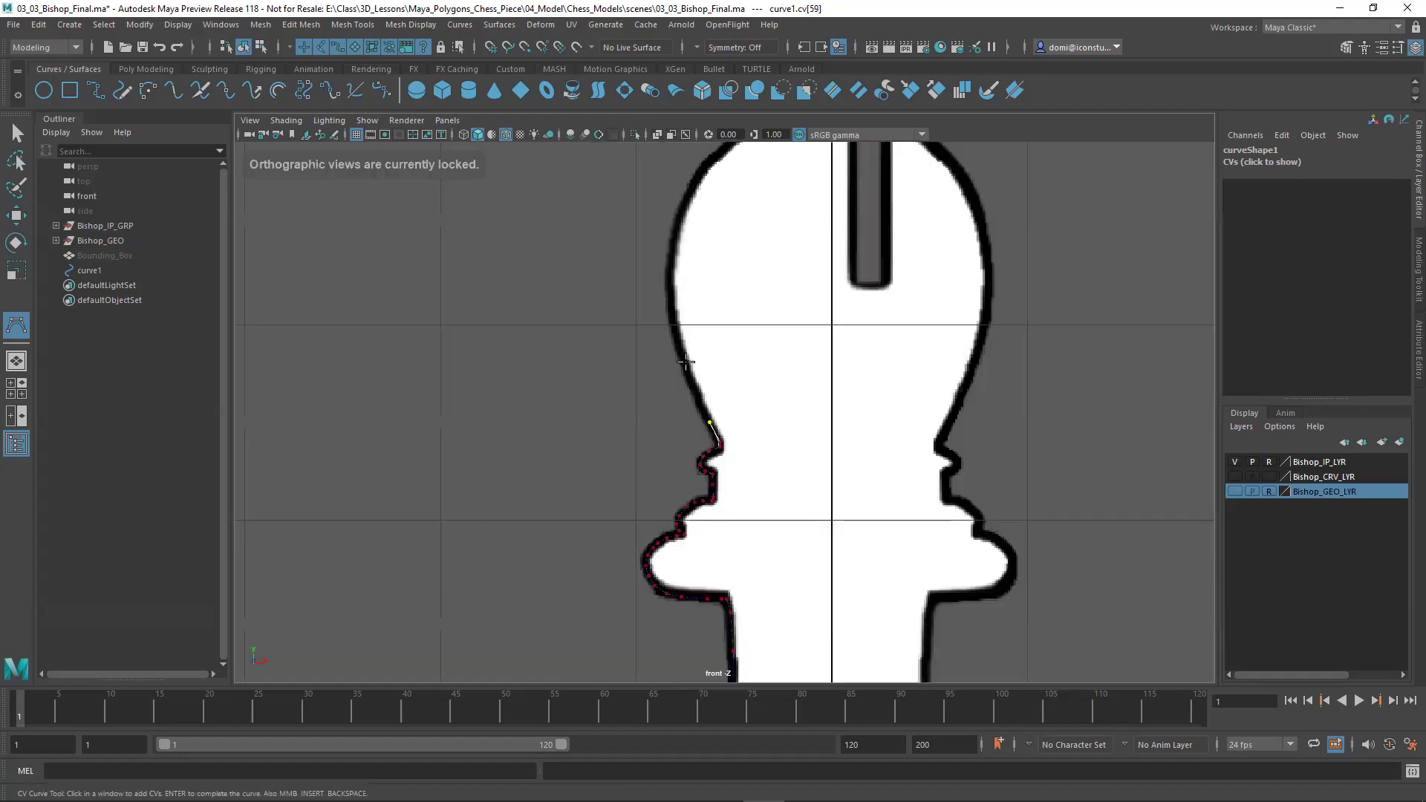
pyautogui.click(703, 434)
pyautogui.keyDown('alt'); pyautogui.moveTo(706, 435); pyautogui.dragTo(706, 525, button='middle'); pyautogui.keyUp('alt')
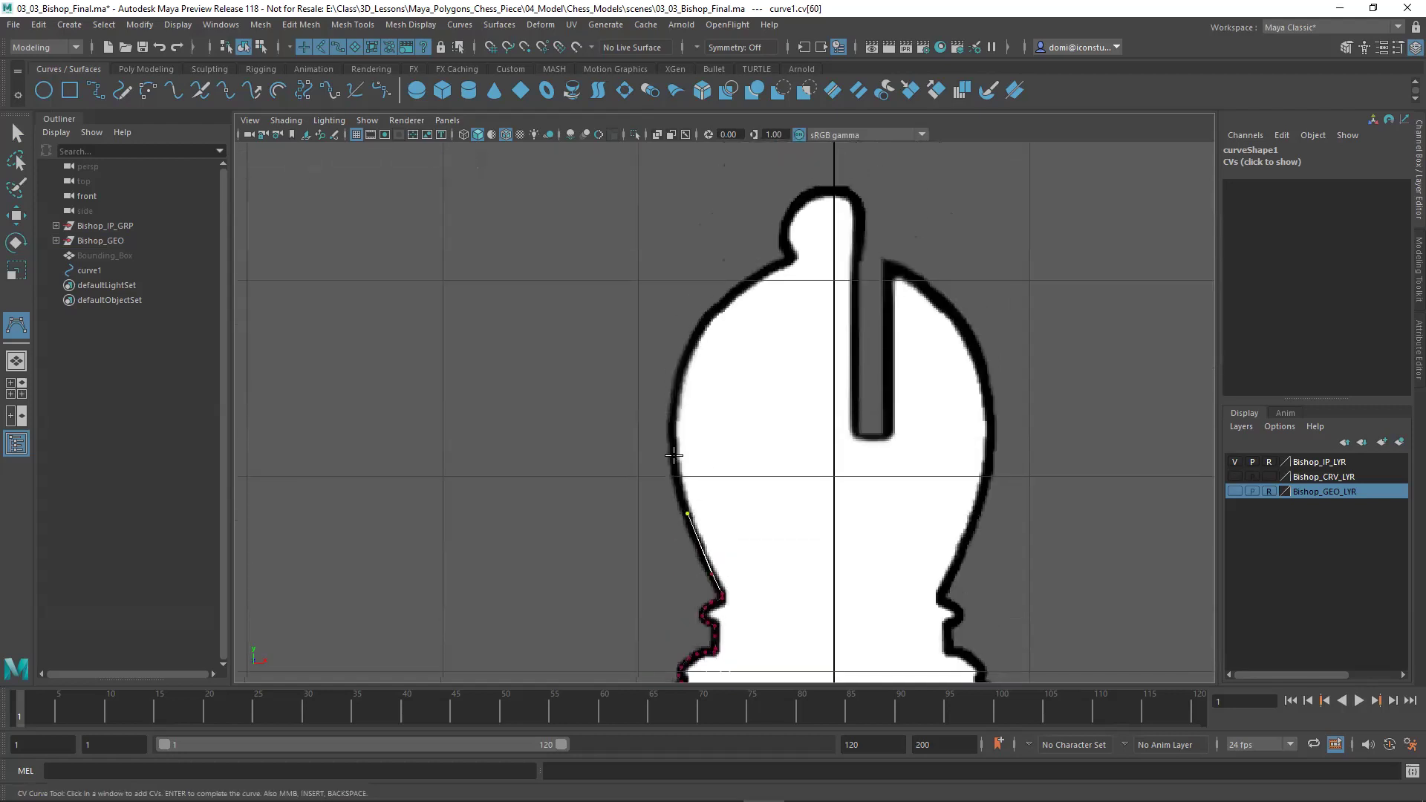
pyautogui.click(674, 457)
pyautogui.click(673, 401)
pyautogui.click(688, 352)
pyautogui.click(713, 311)
# Step: Trace CVs along the upper body, past the neck and around the head to its top
pyautogui.click(740, 287)
pyautogui.click(766, 269)
pyautogui.click(794, 258)
pyautogui.click(793, 257)
pyautogui.click(787, 237)
pyautogui.click(793, 210)
pyautogui.click(811, 193)
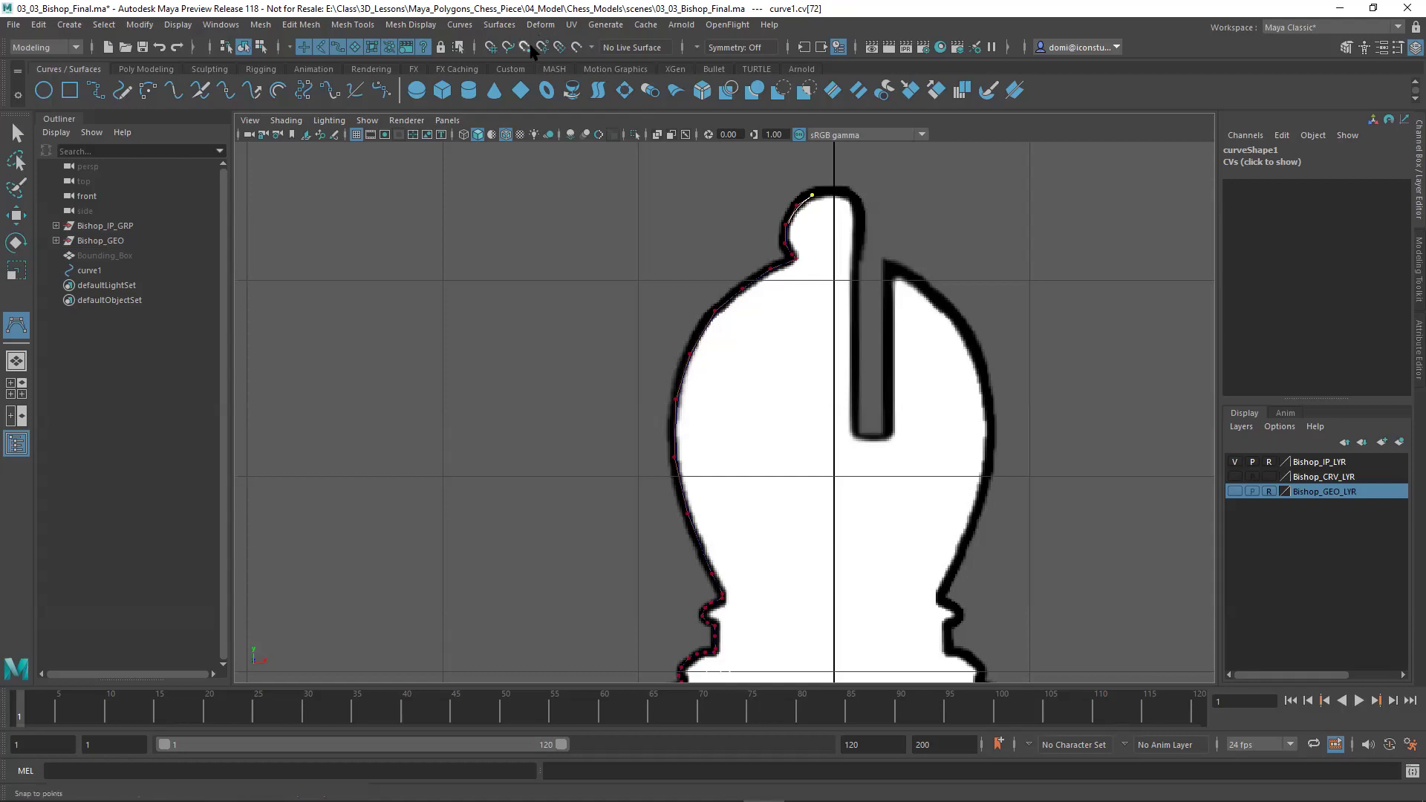
# Step: Turn on grid snapping, try a snapped point at the head's top centre, then undo it
pyautogui.click(493, 48)
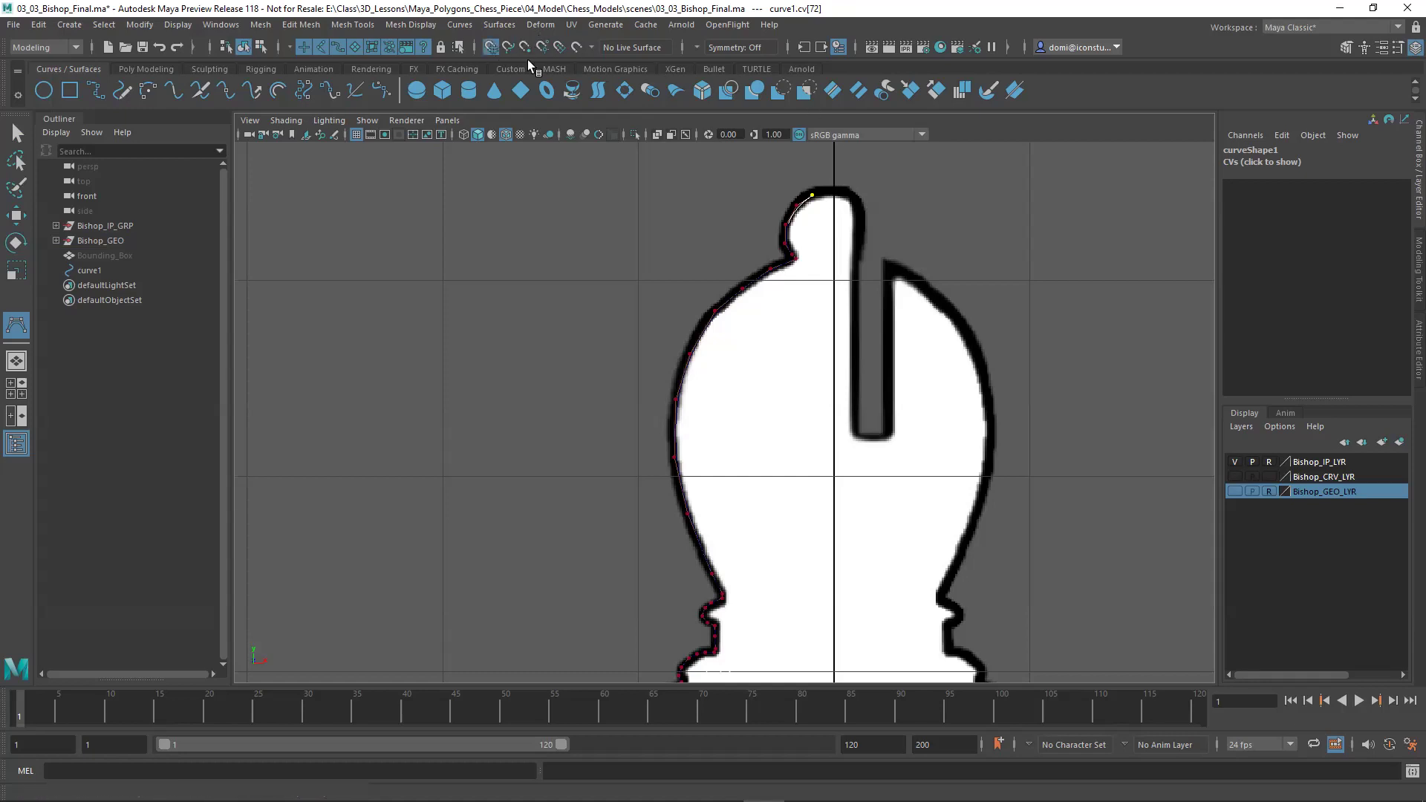
pyautogui.click(837, 192)
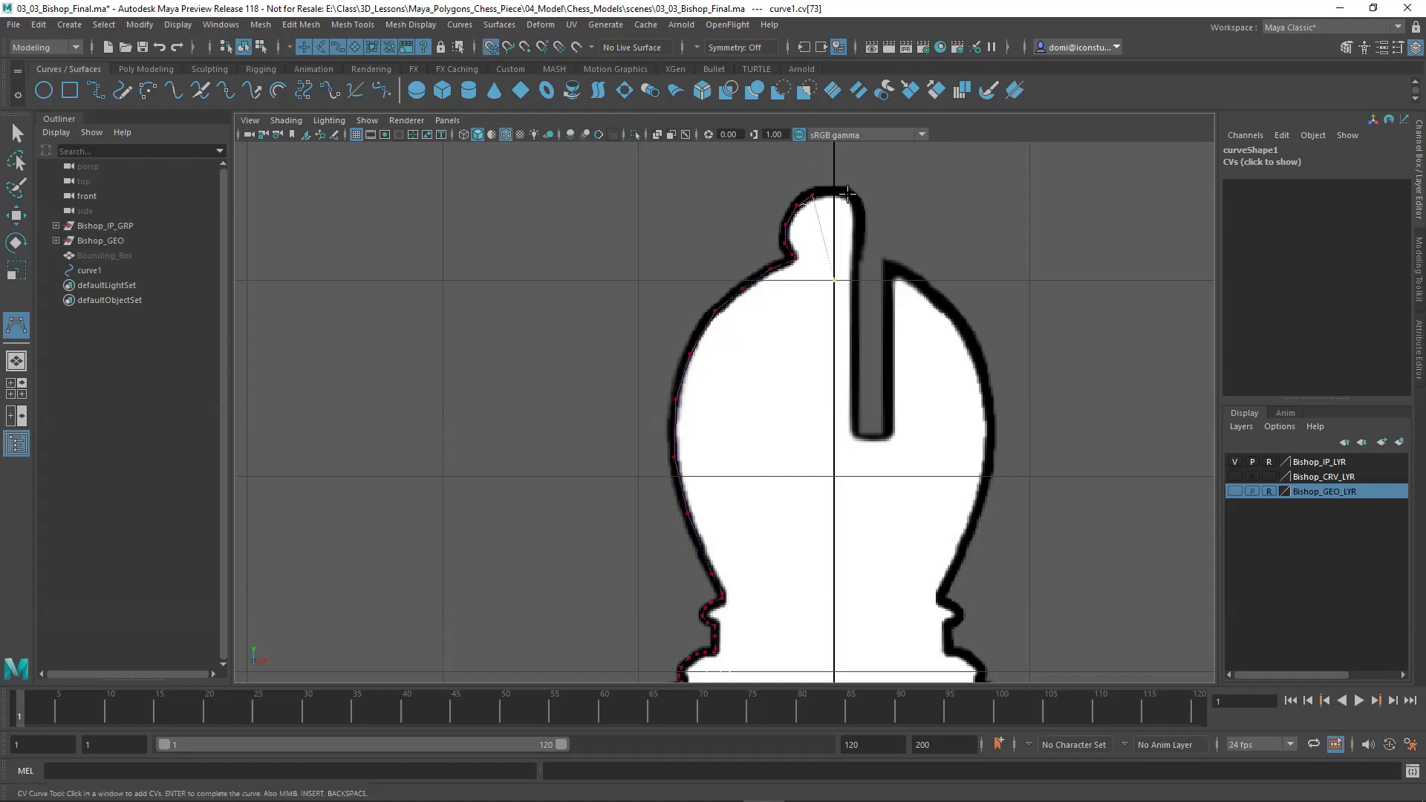
pyautogui.hotkey('ctrl', 'z')
# Step: Zoom in on the head, undo a stray point, place the final top CV and finish the curve
pyautogui.keyDown('alt'); pyautogui.moveTo(954, 189); pyautogui.dragTo(861, 282, button='middle'); pyautogui.keyUp('alt')
pyautogui.moveTo(860, 283)
pyautogui.keyDown('alt'); pyautogui.mouseDown(button='right')
pyautogui.moveTo(925, 357)
pyautogui.moveTo(885, 321)
pyautogui.moveTo(829, 324)
pyautogui.mouseUp(button='right'); pyautogui.keyUp('alt')
pyautogui.keyDown('alt'); pyautogui.moveTo(830, 323); pyautogui.dragTo(809, 355, button='middle'); pyautogui.keyUp('alt')
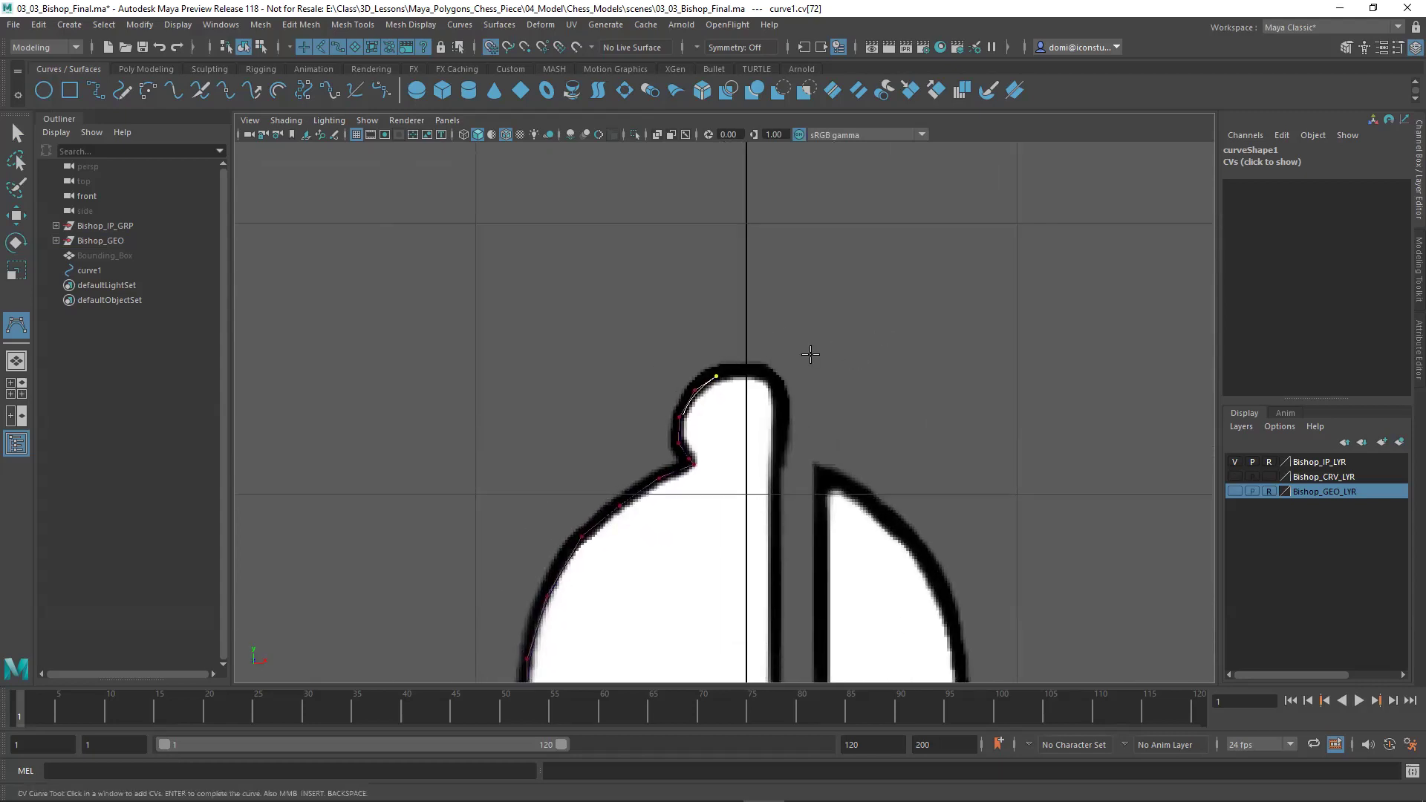
pyautogui.scroll(2, 810, 354)
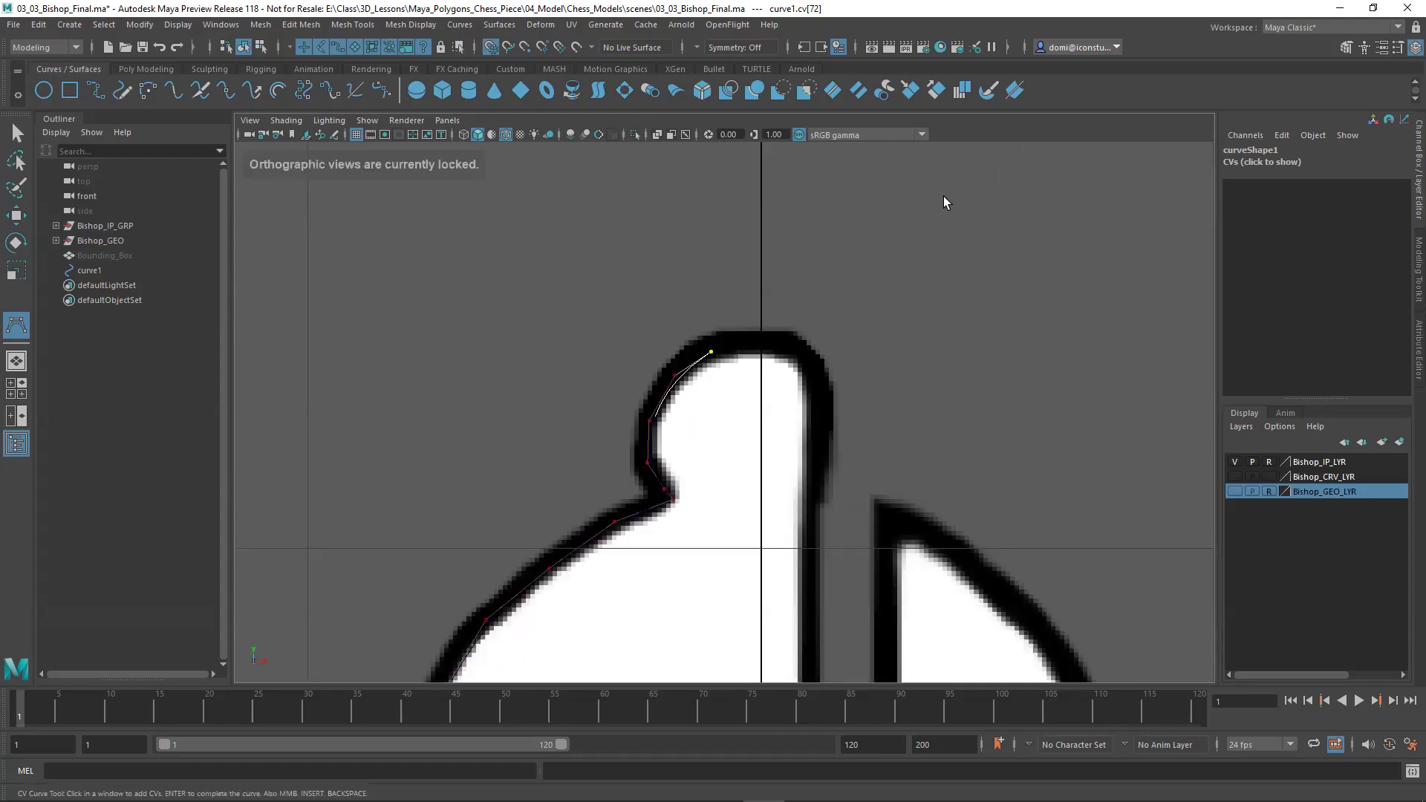
pyautogui.click(963, 218)
pyautogui.hotkey('ctrl', 'z')
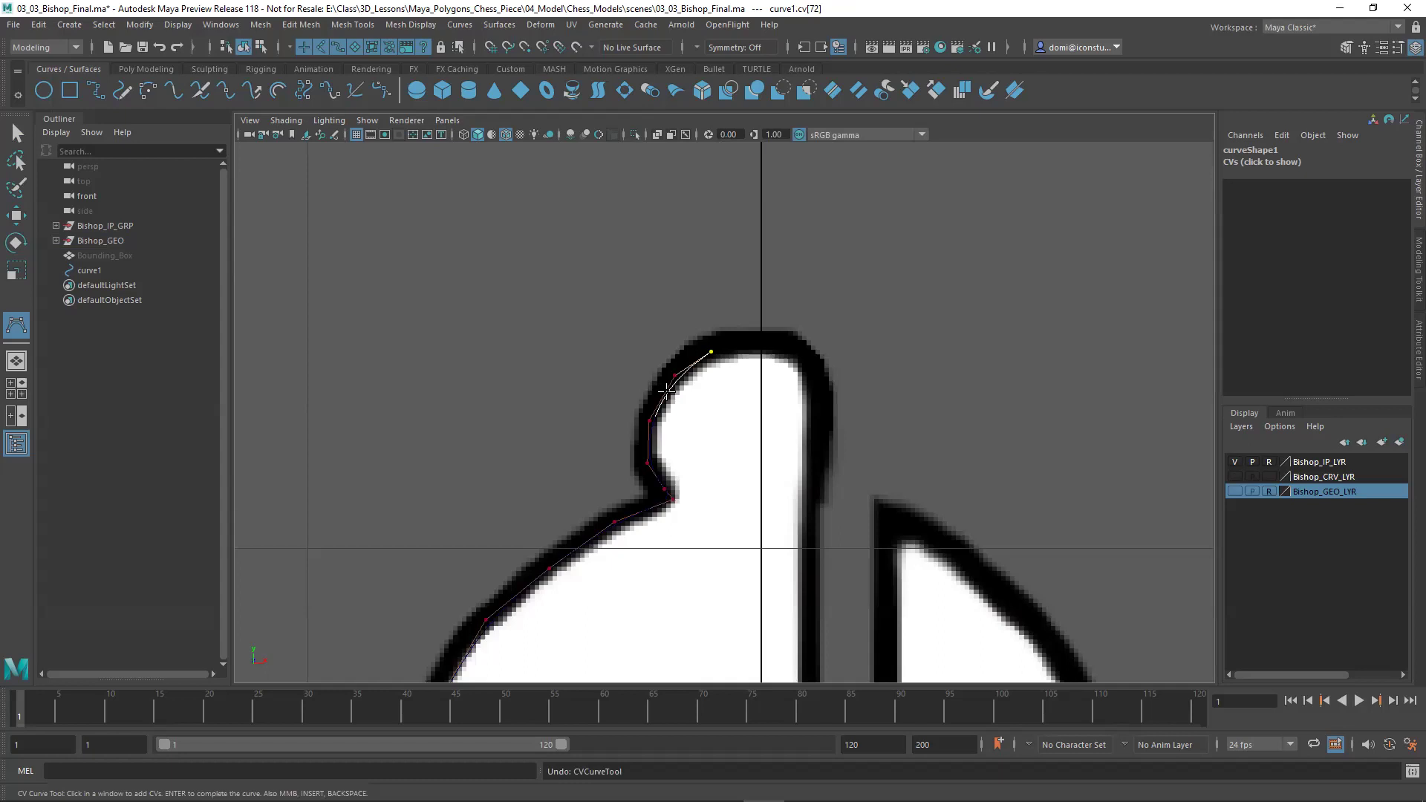
pyautogui.click(740, 342)
pyautogui.press('Return')
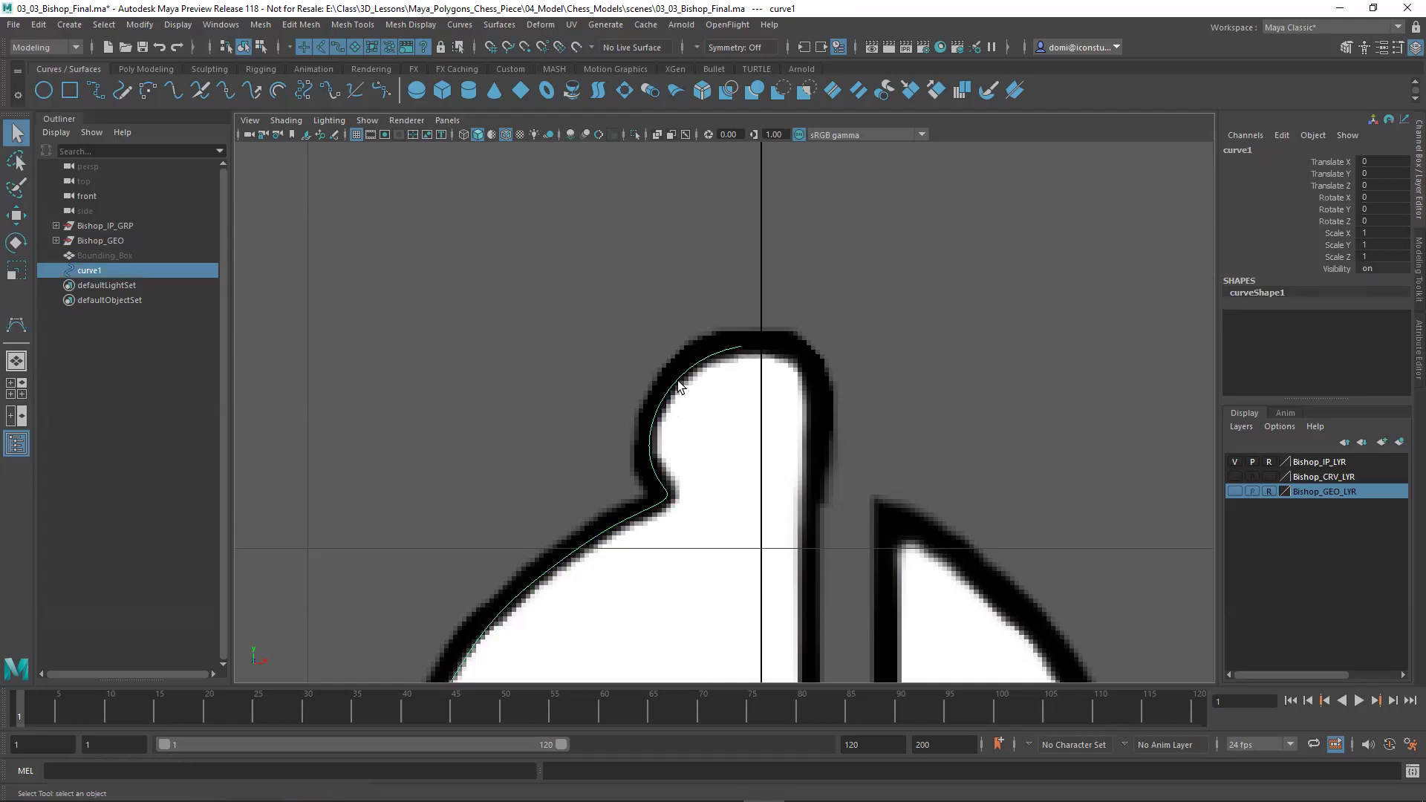
# Step: Move curve1's top CV along X onto the centre axis, then deselect and frame the profile
pyautogui.moveTo(676, 379); pyautogui.dragTo(619, 383, button='right')
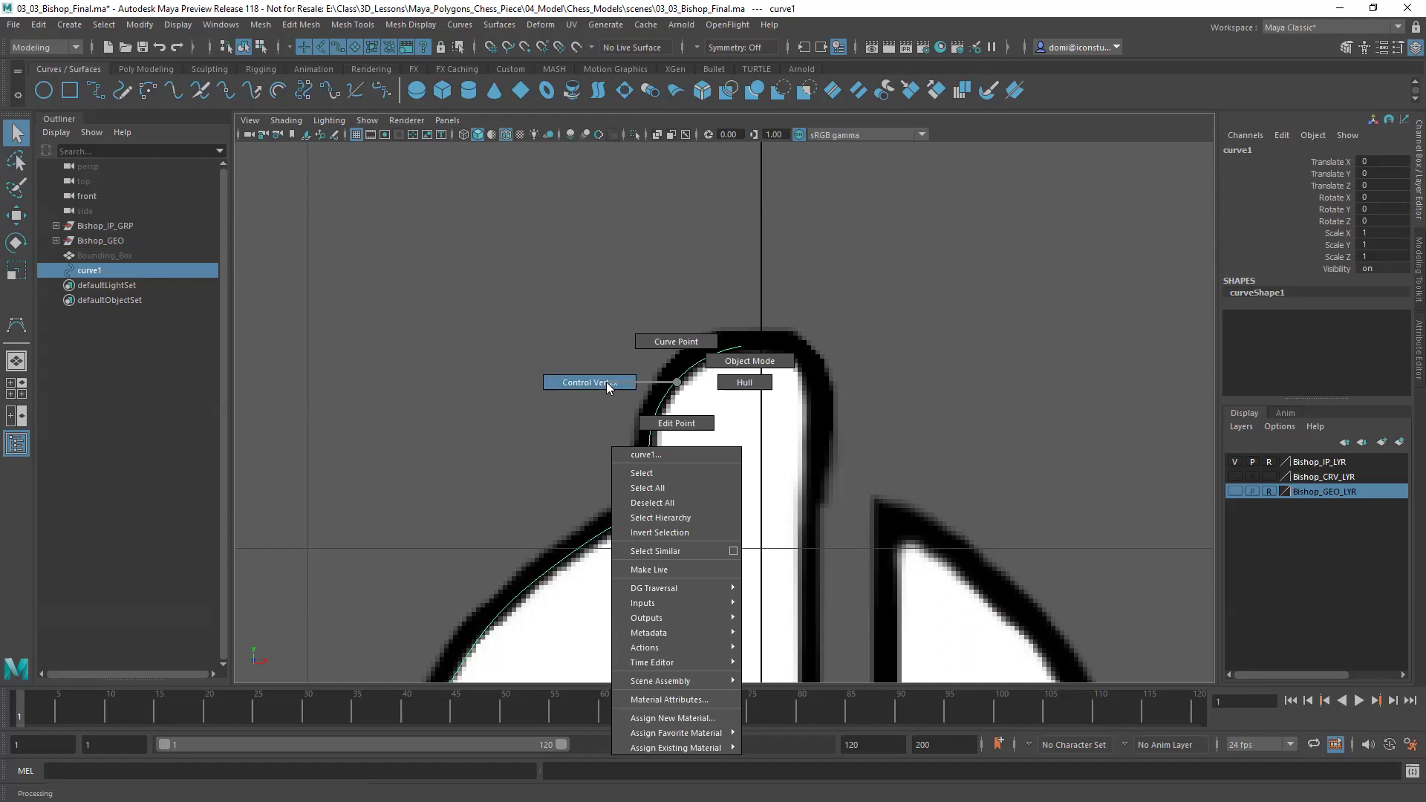
pyautogui.moveTo(606, 381); pyautogui.dragTo(606, 382, button='right')
pyautogui.moveTo(732, 306); pyautogui.dragTo(761, 368)
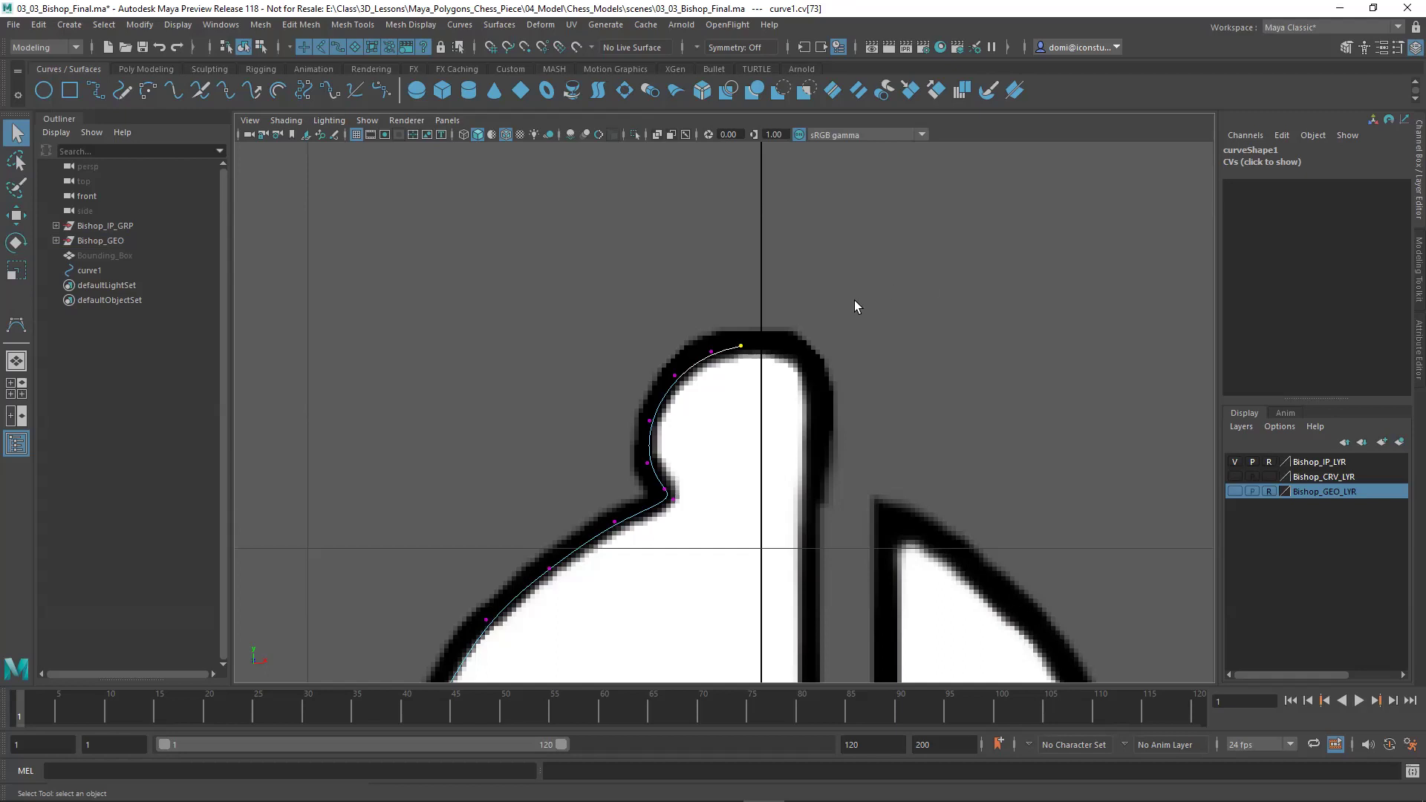
pyautogui.press('w')
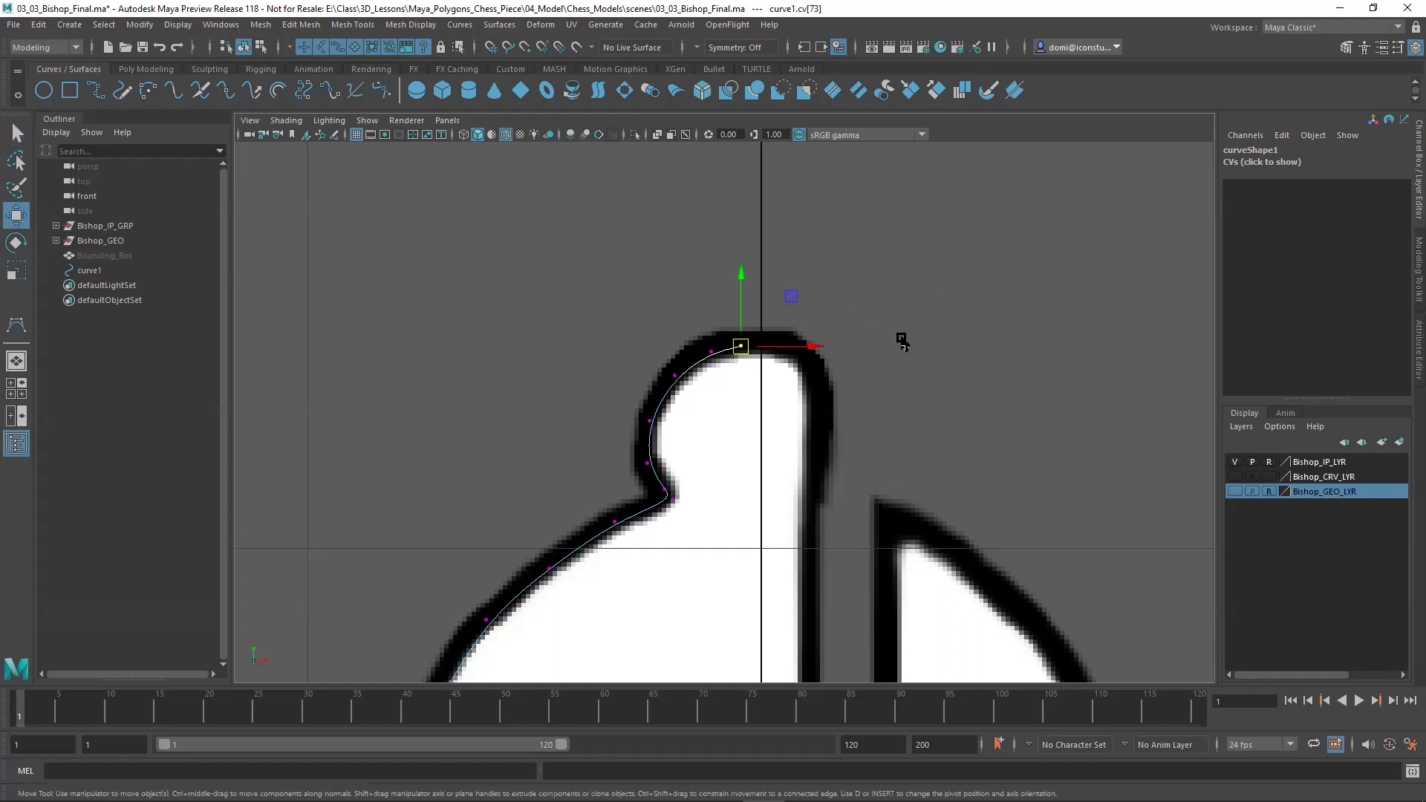
pyautogui.moveTo(815, 348); pyautogui.dragTo(824, 352)
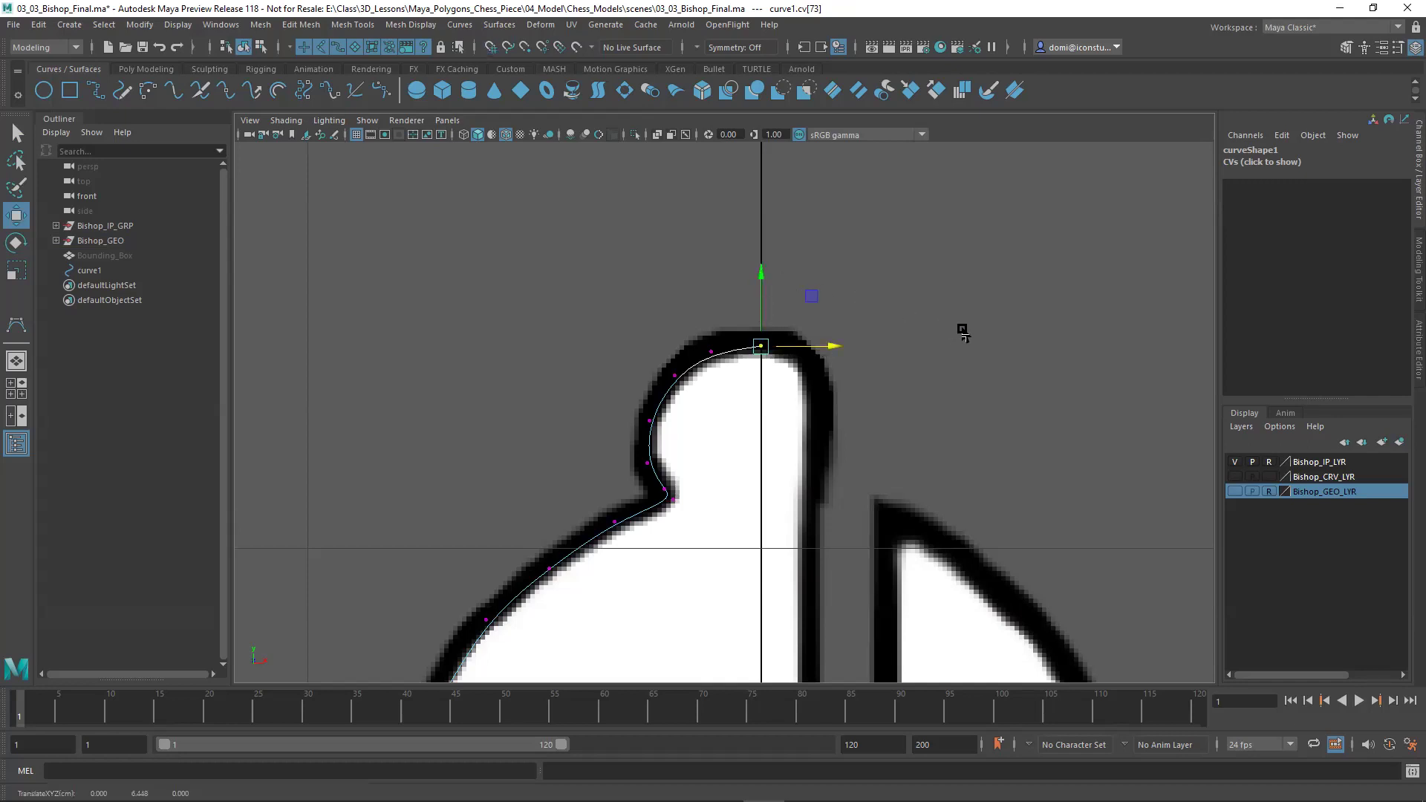
pyautogui.scroll(-3, 964, 328)
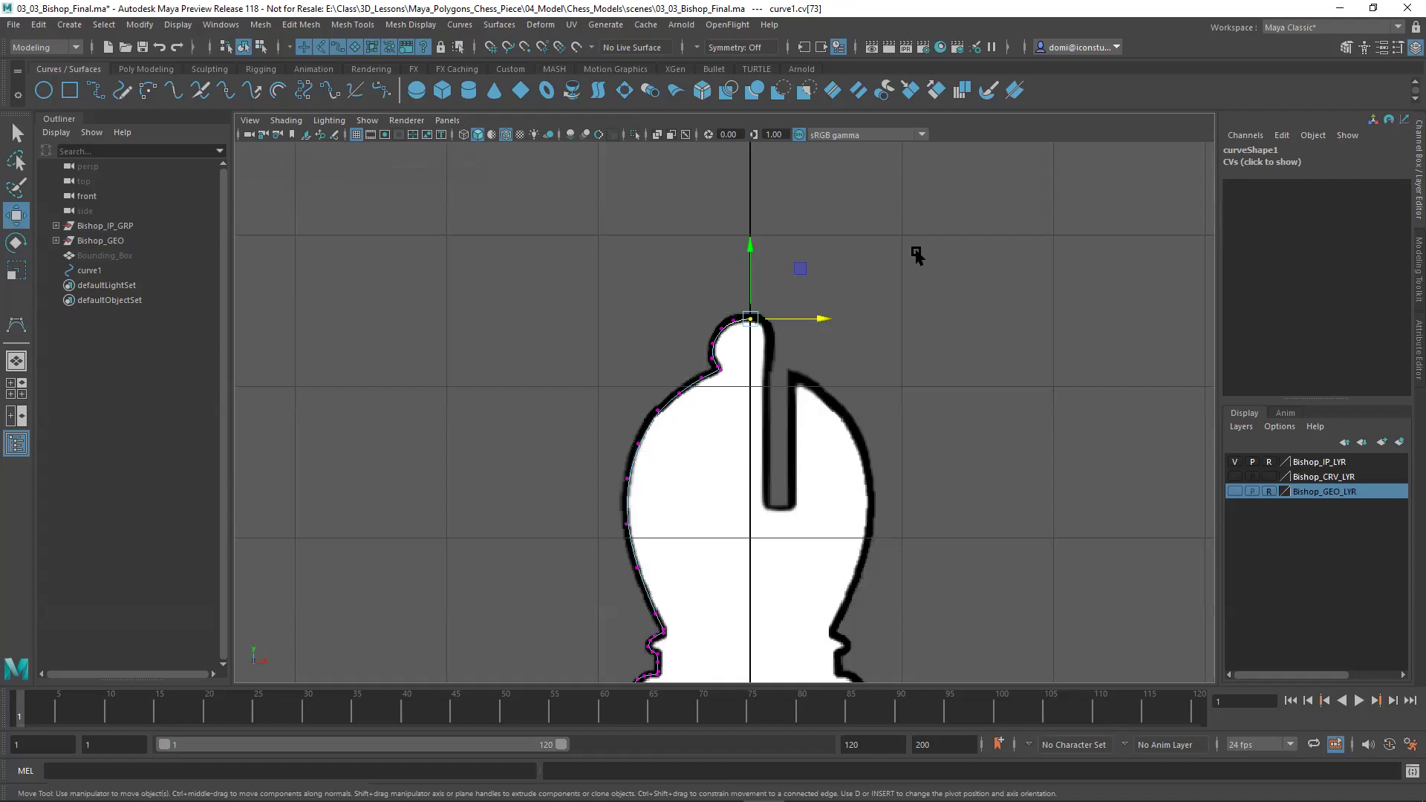
pyautogui.click(930, 281)
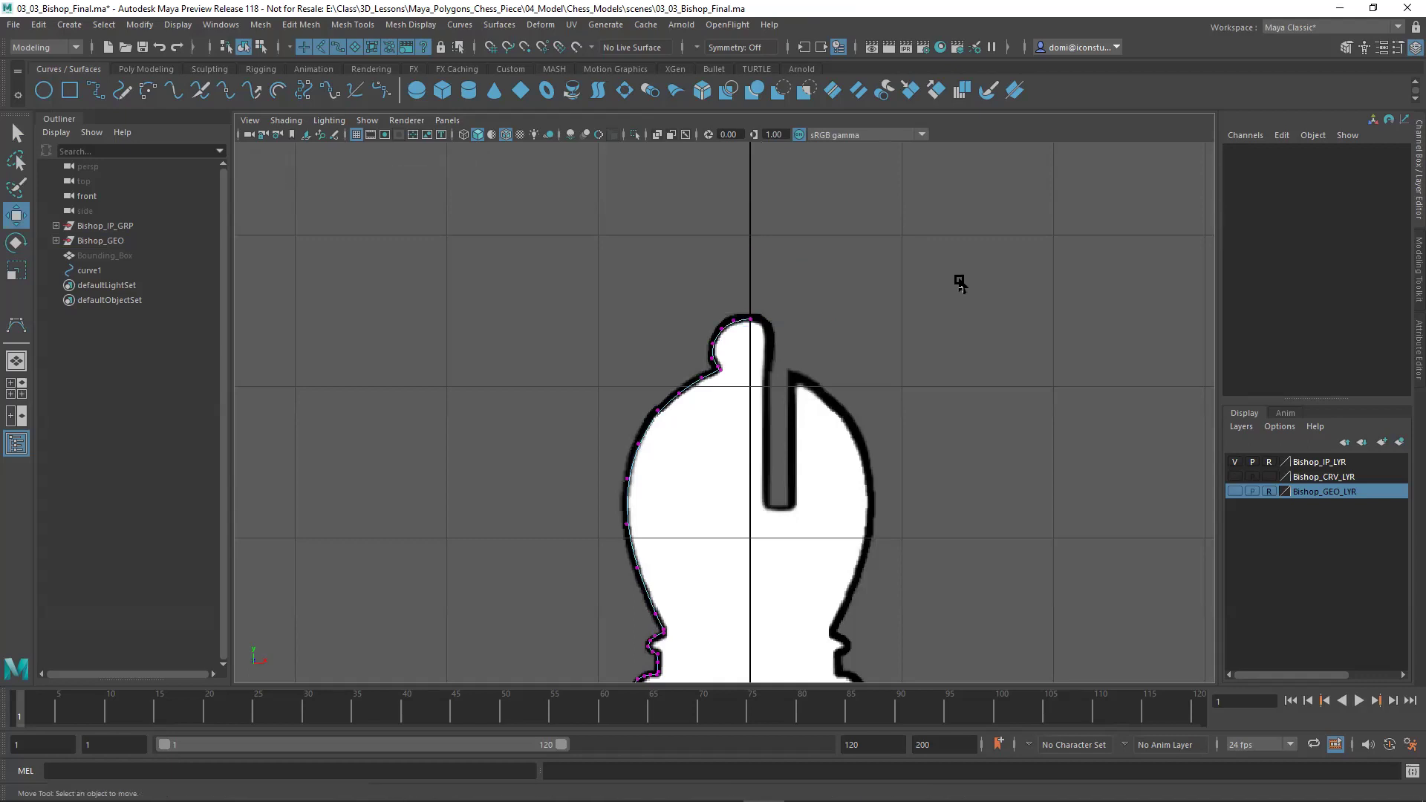
pyautogui.press('f')
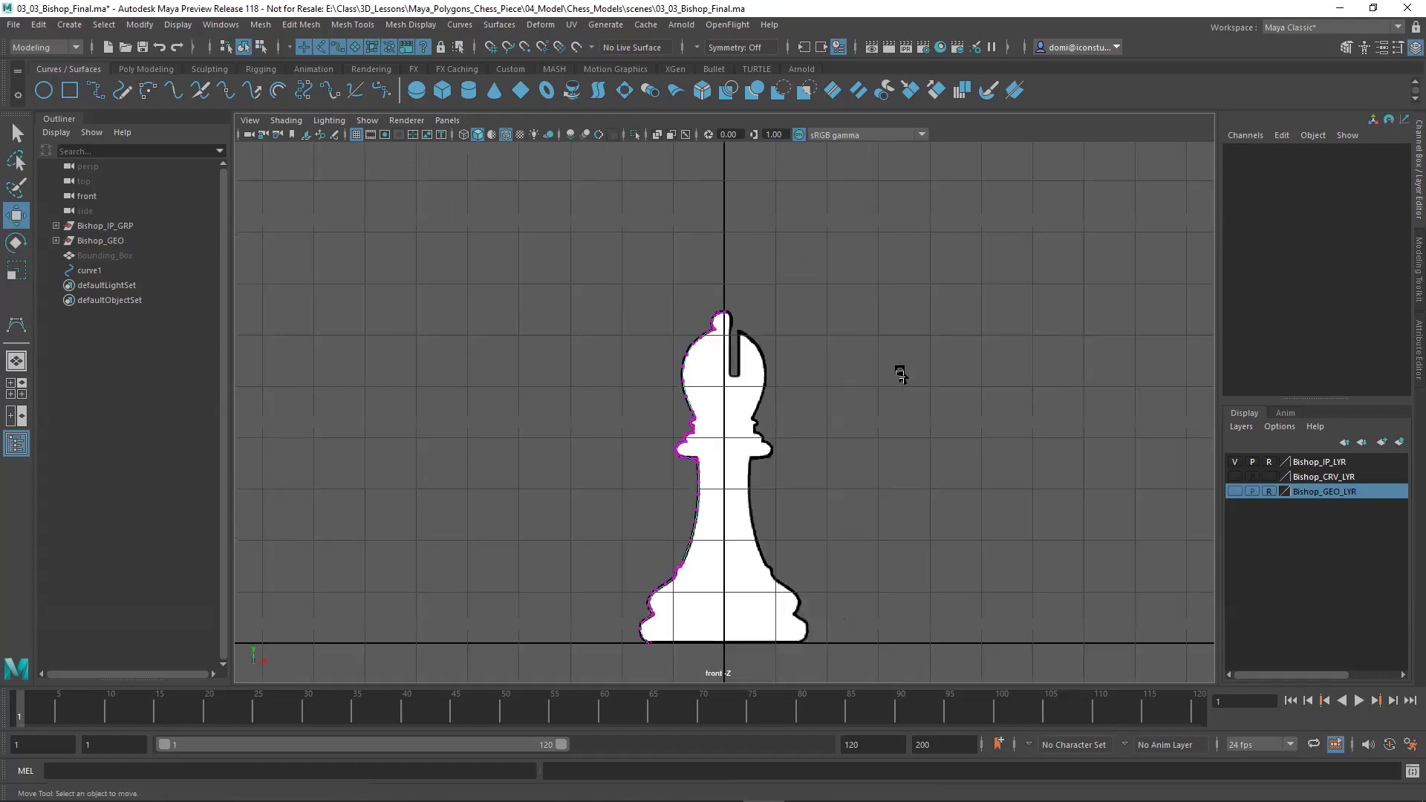
pyautogui.click(260, 47)
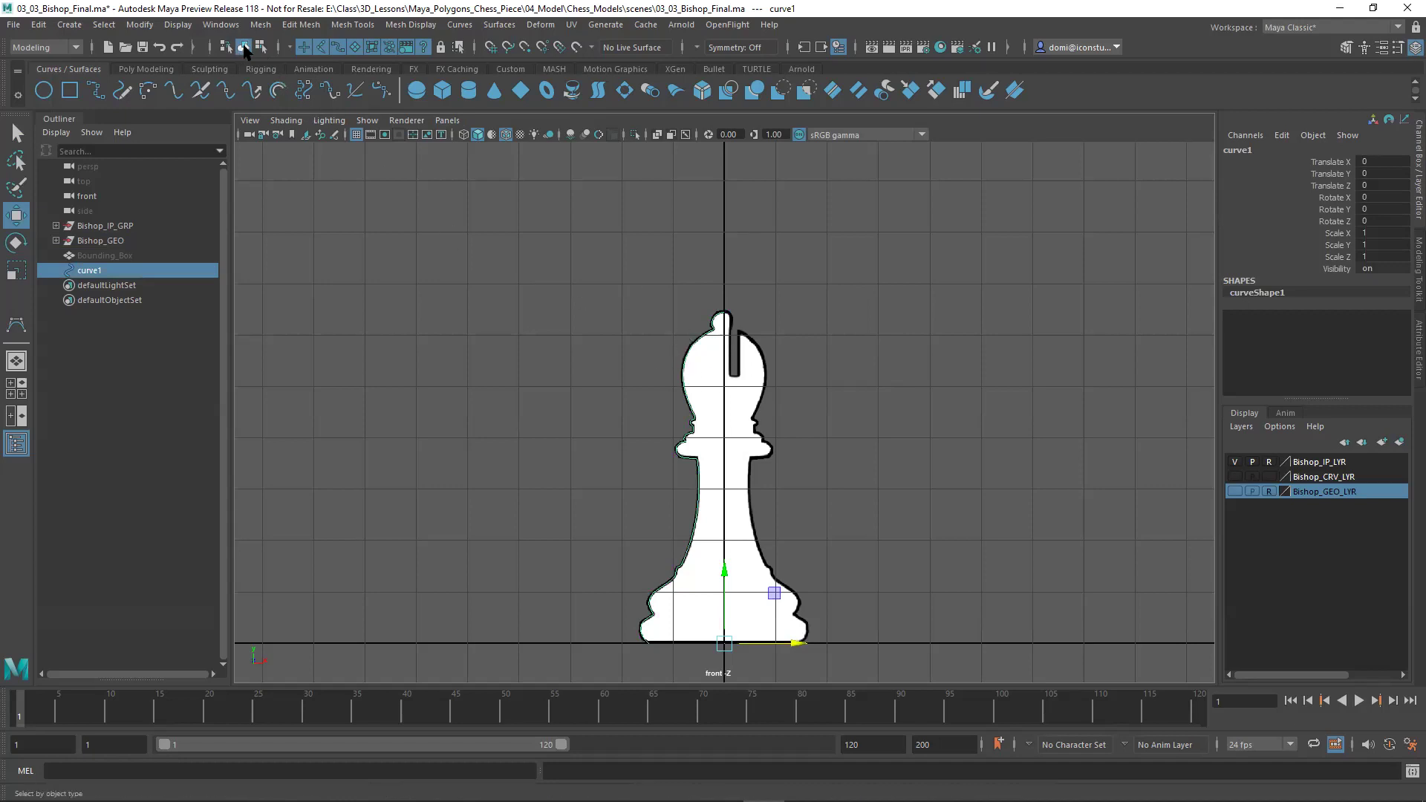
pyautogui.click(863, 302)
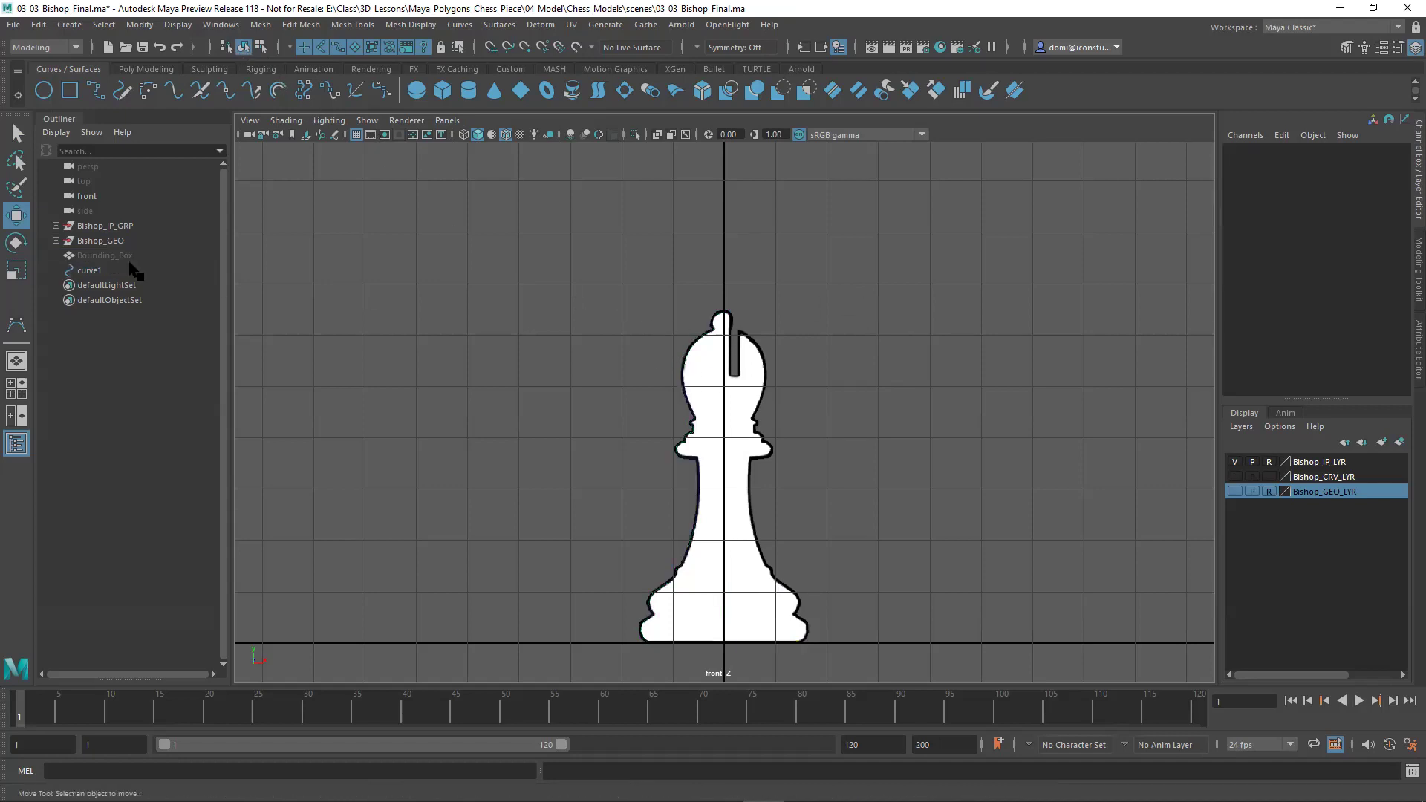
pyautogui.click(89, 271)
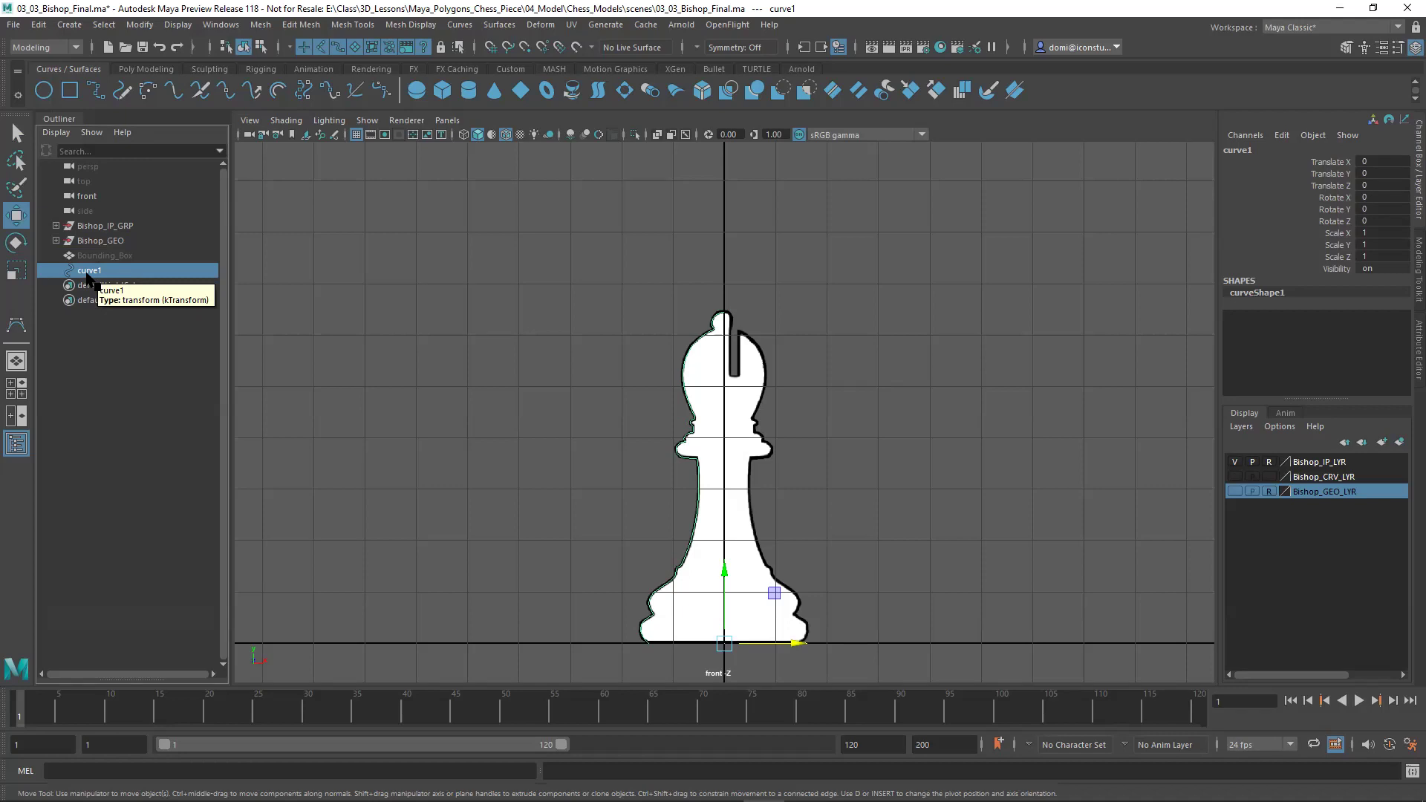
pyautogui.click(897, 266)
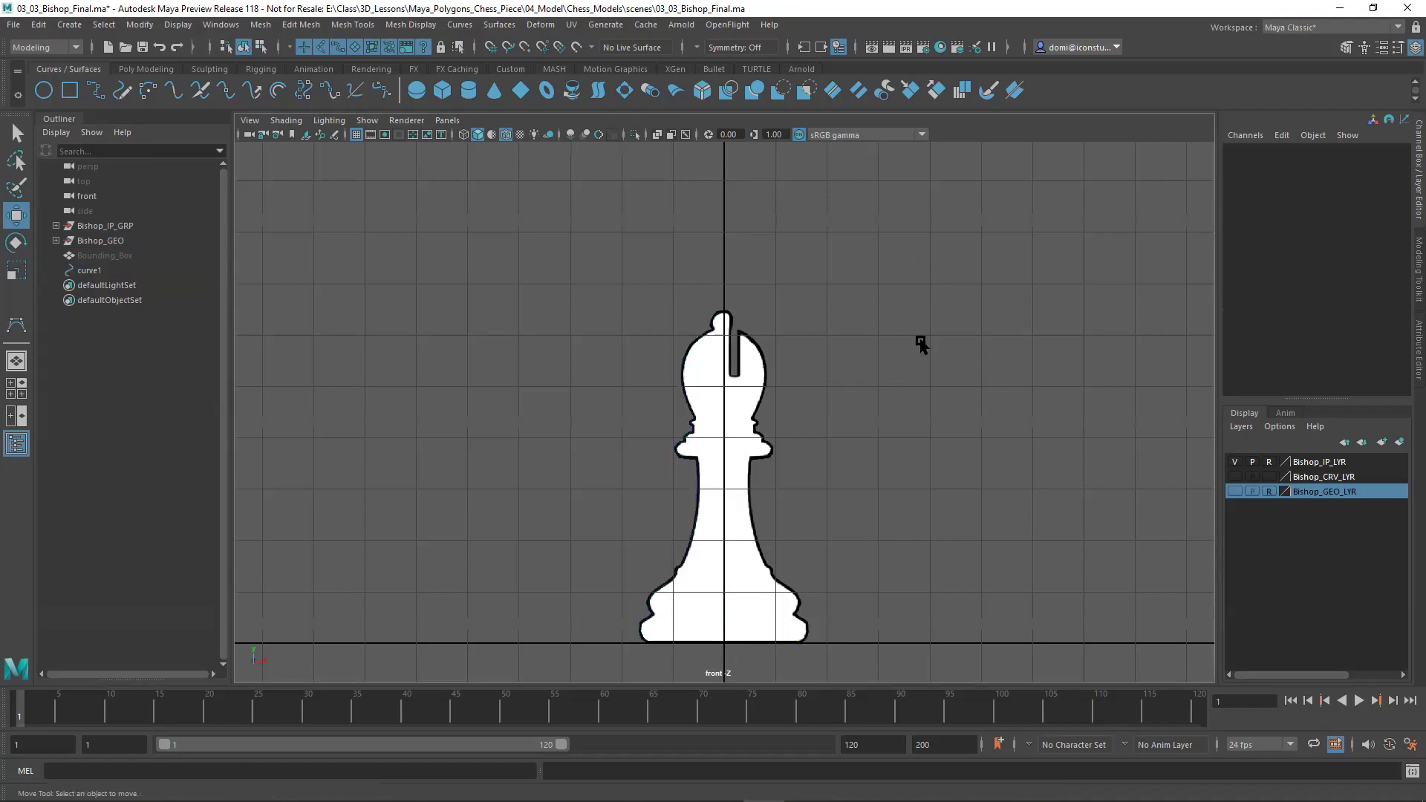
# Step: Hide the Bishop_IP_LYR layer and select curve1, checking it from above in four-view layout
pyautogui.click(1236, 462)
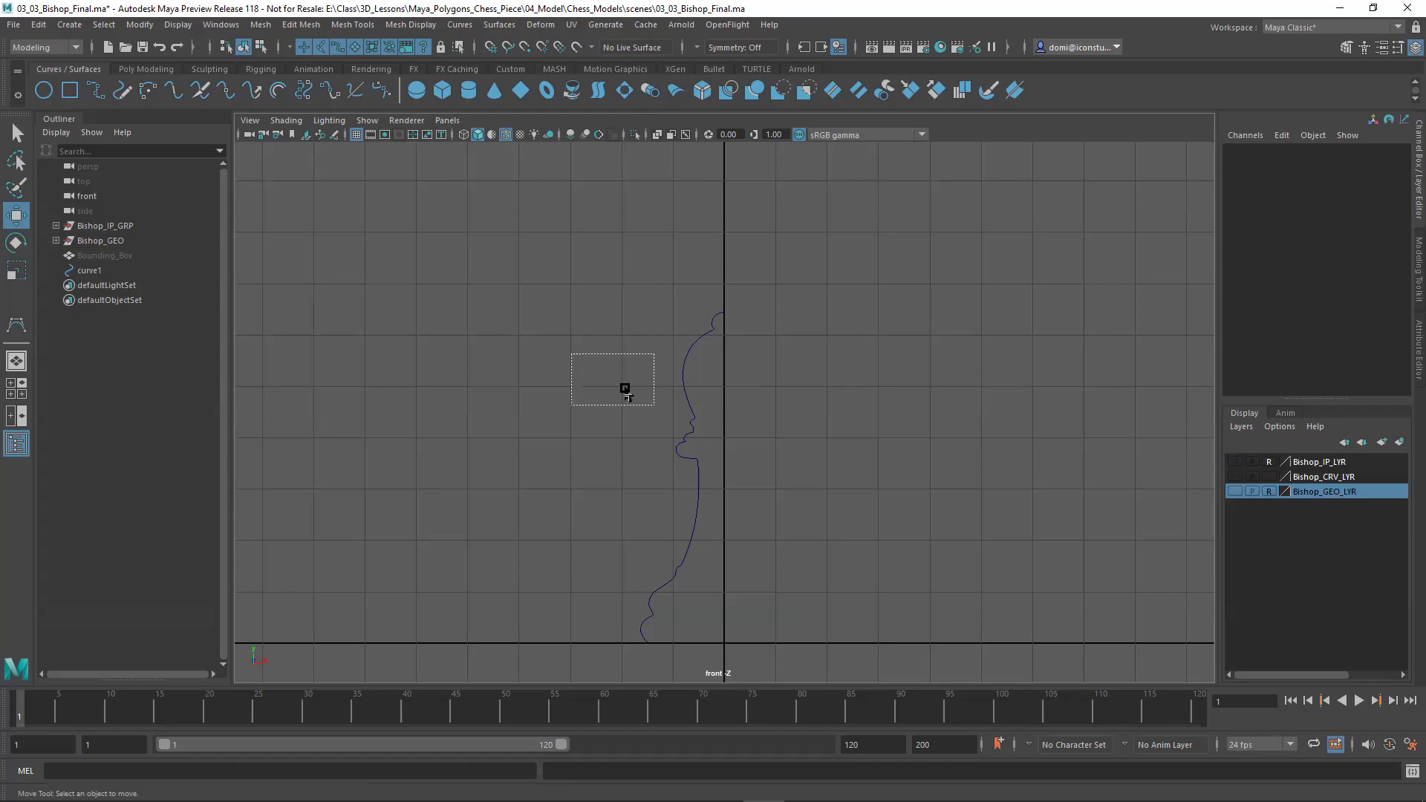
pyautogui.moveTo(570, 352); pyautogui.dragTo(827, 524)
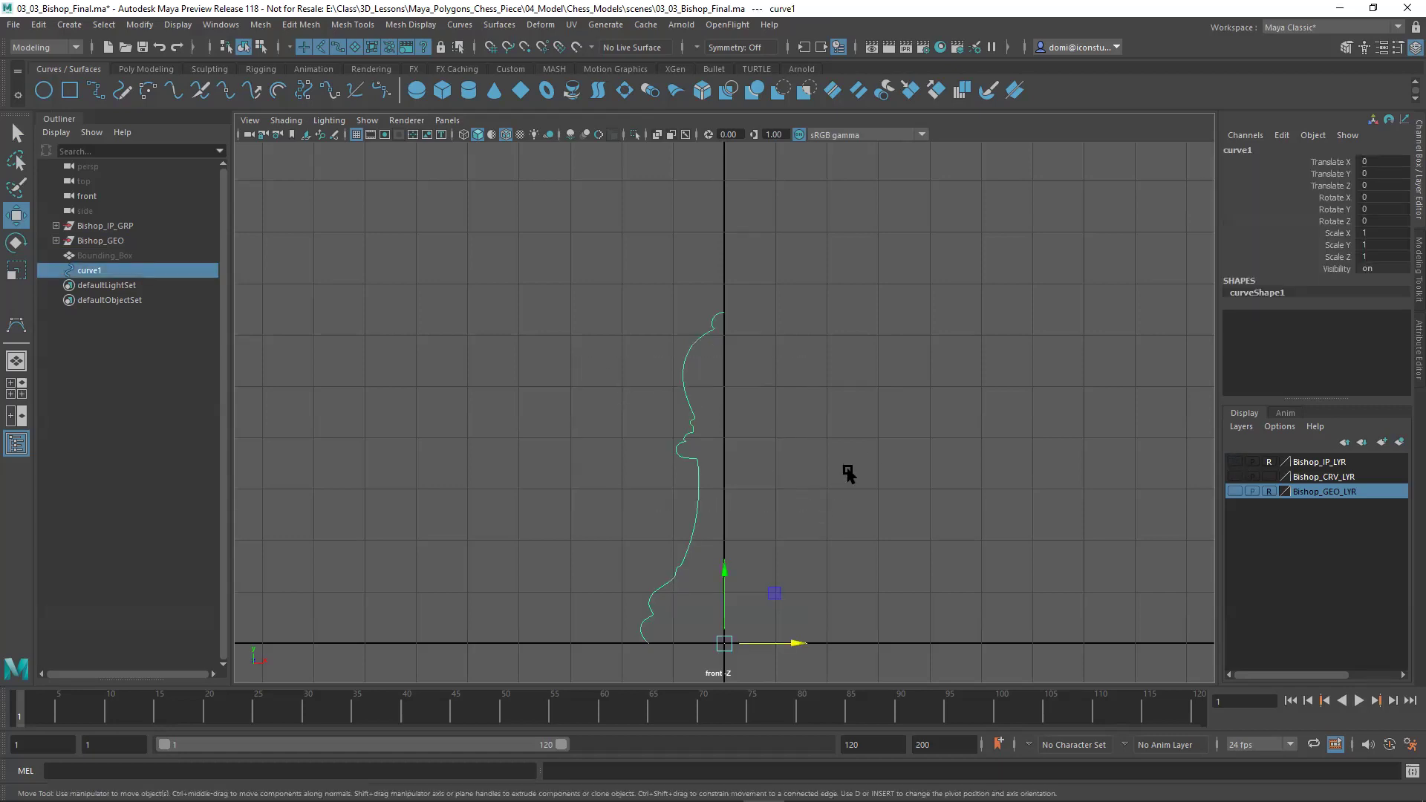
pyautogui.press('space')
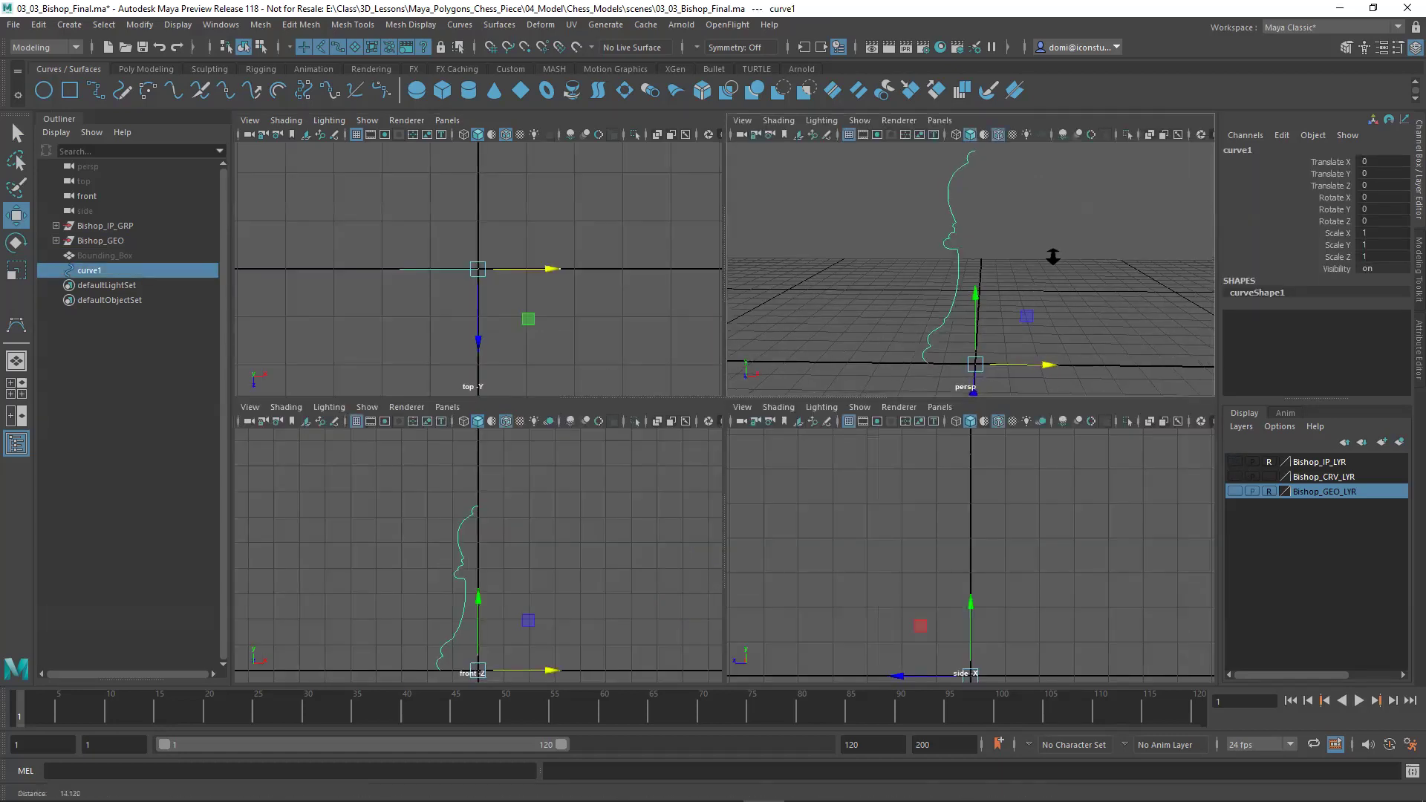
pyautogui.moveTo(1052, 257)
pyautogui.keyDown('alt'); pyautogui.mouseDown()
pyautogui.moveTo(1074, 293)
pyautogui.moveTo(1025, 254)
pyautogui.mouseUp(); pyautogui.keyUp('alt')
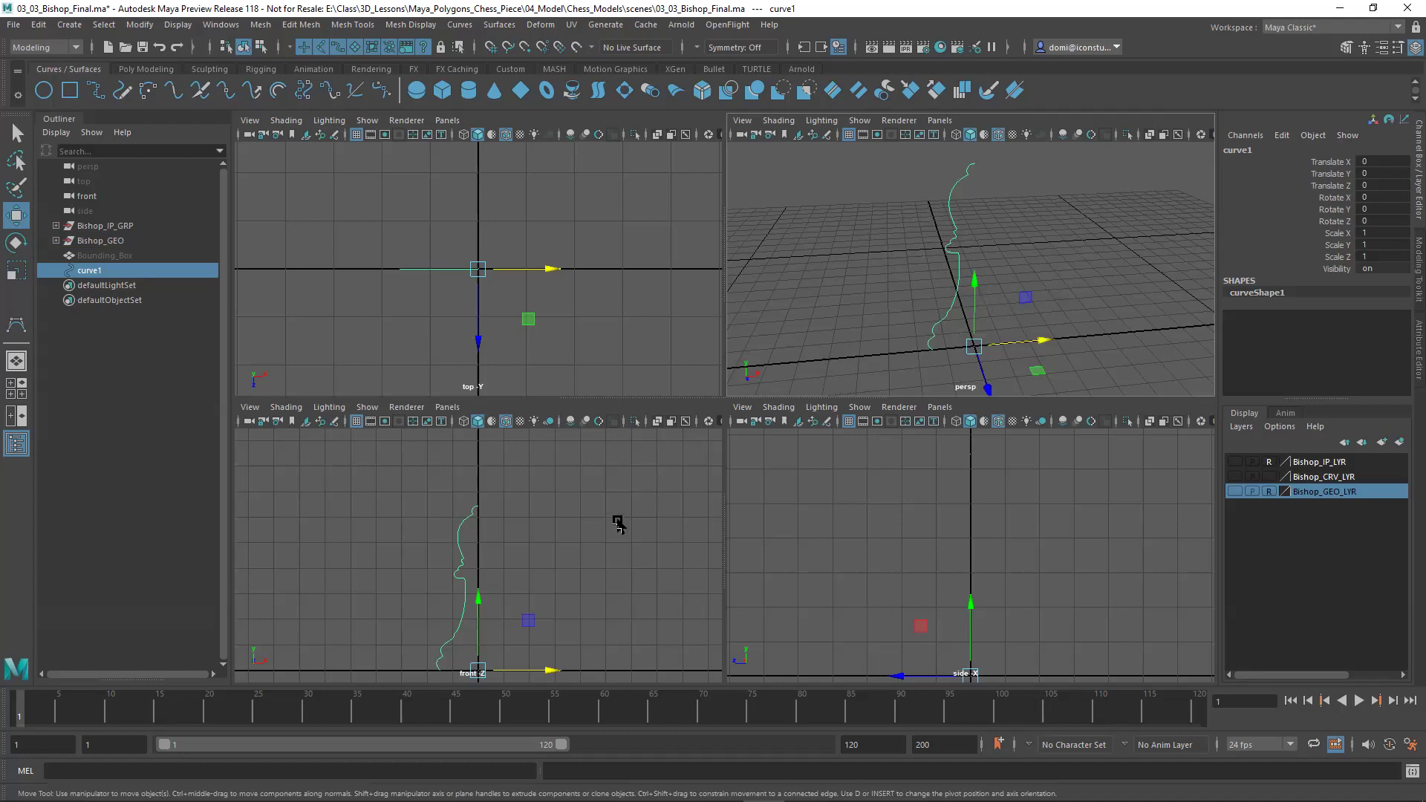
pyautogui.press('space')
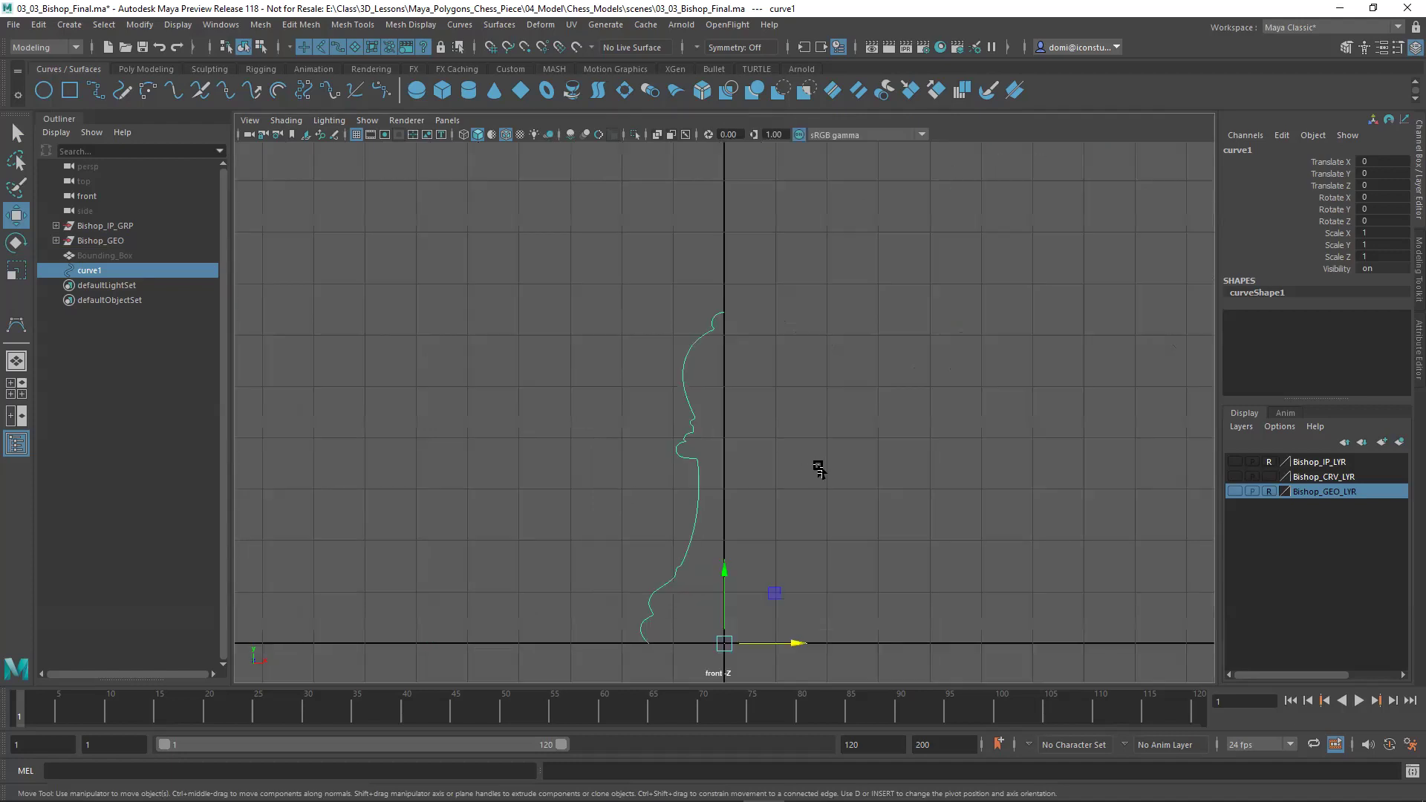
pyautogui.scroll(3, 830, 457)
pyautogui.scroll(1, 819, 412)
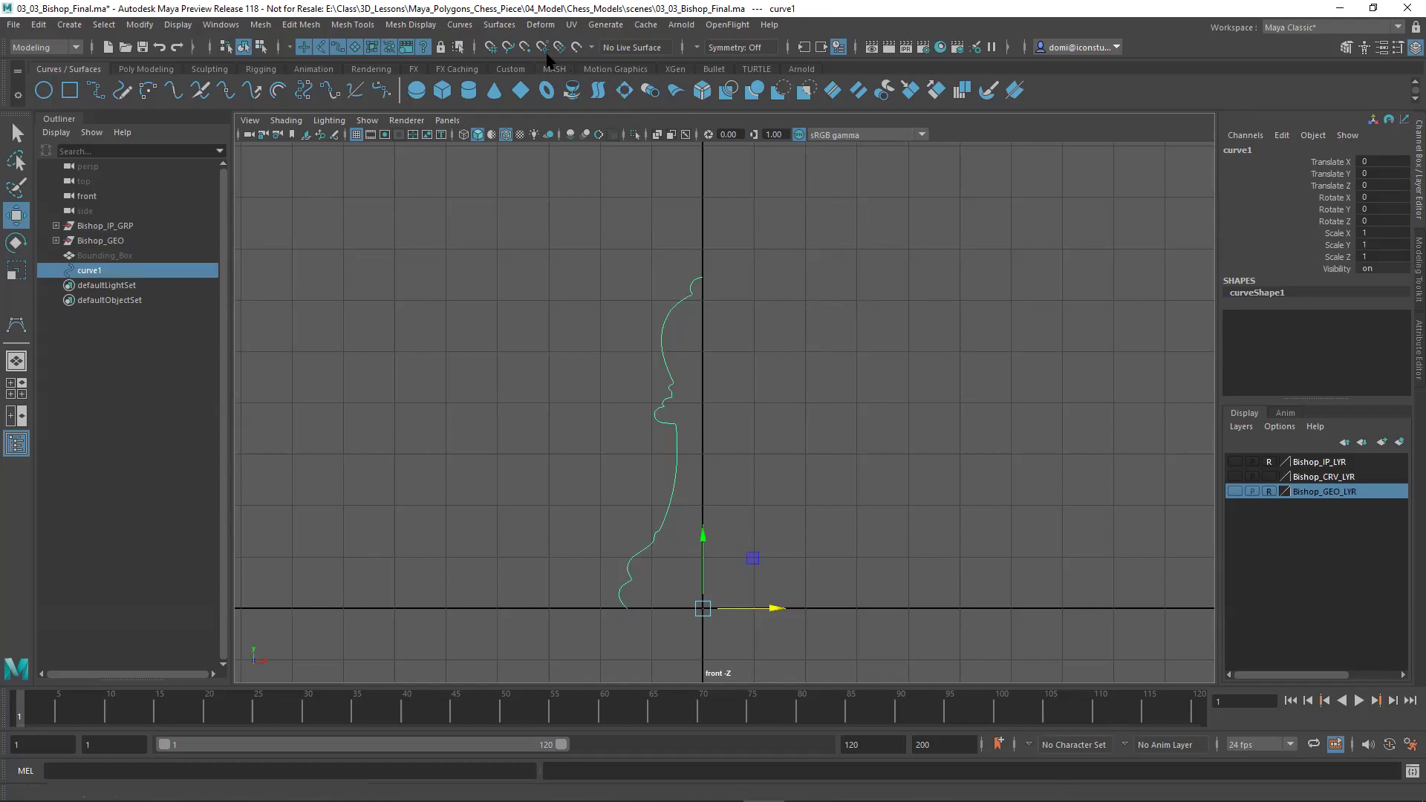
# Step: Bring up Revolve Options for curve1 and move and enlarge the dialog window
pyautogui.click(499, 24)
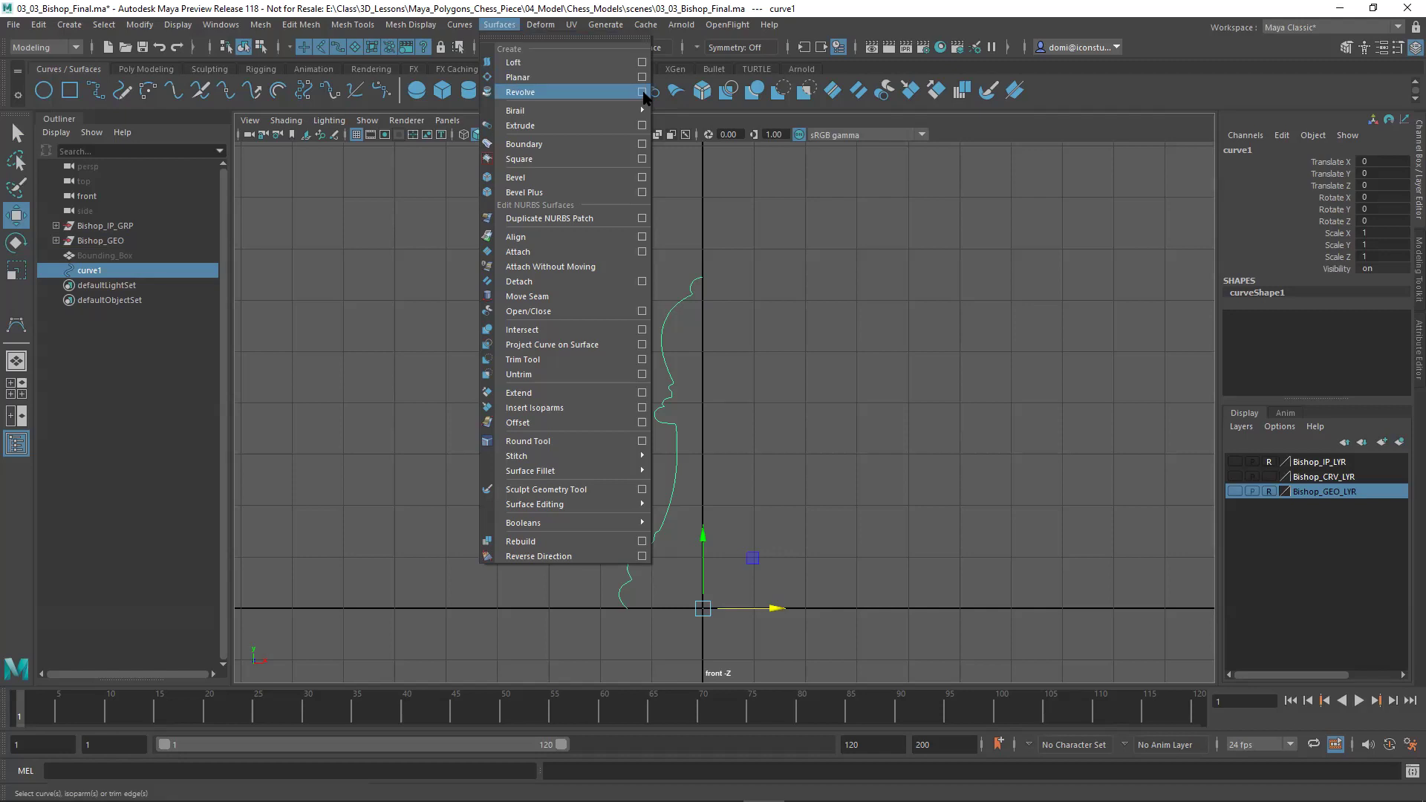
pyautogui.click(641, 92)
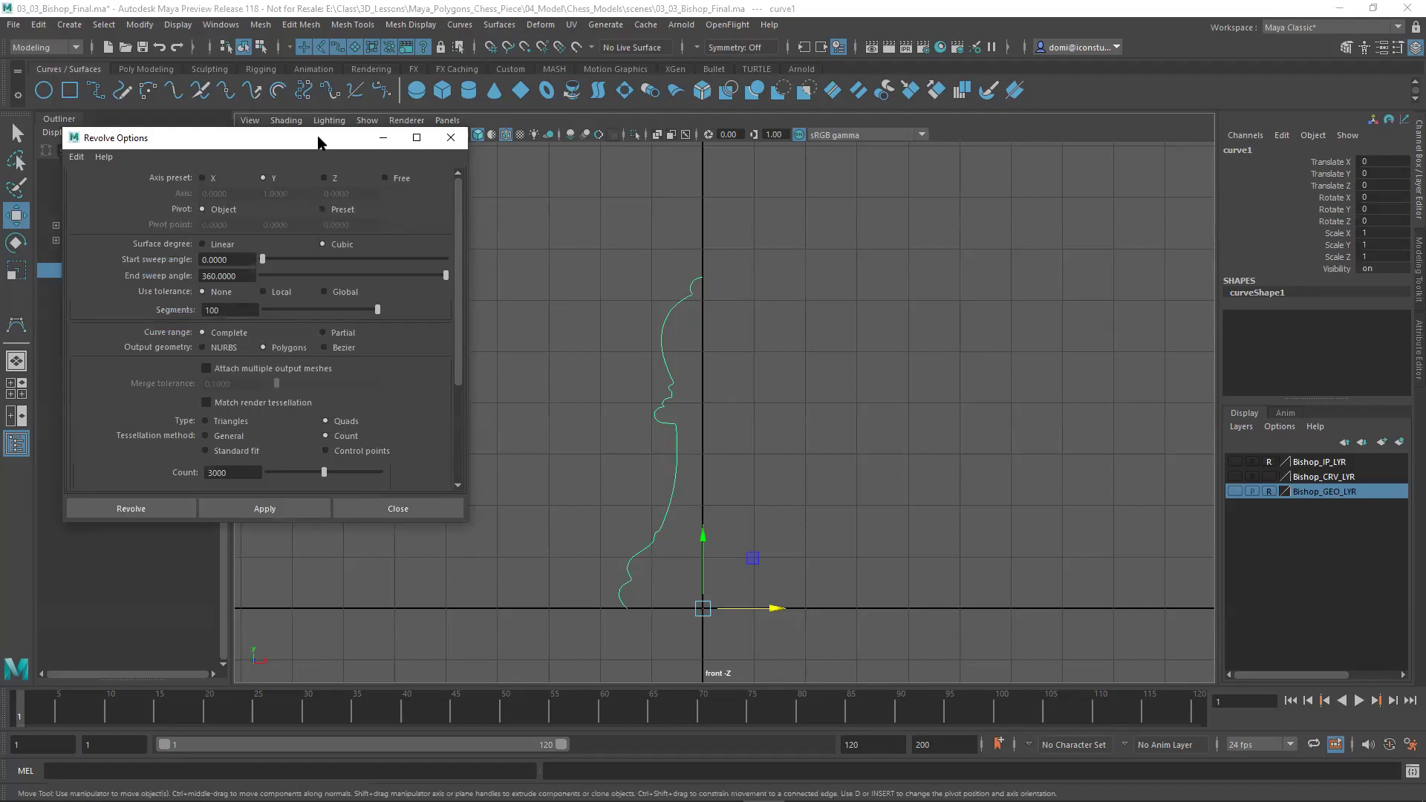
pyautogui.moveTo(319, 141); pyautogui.dragTo(402, 142)
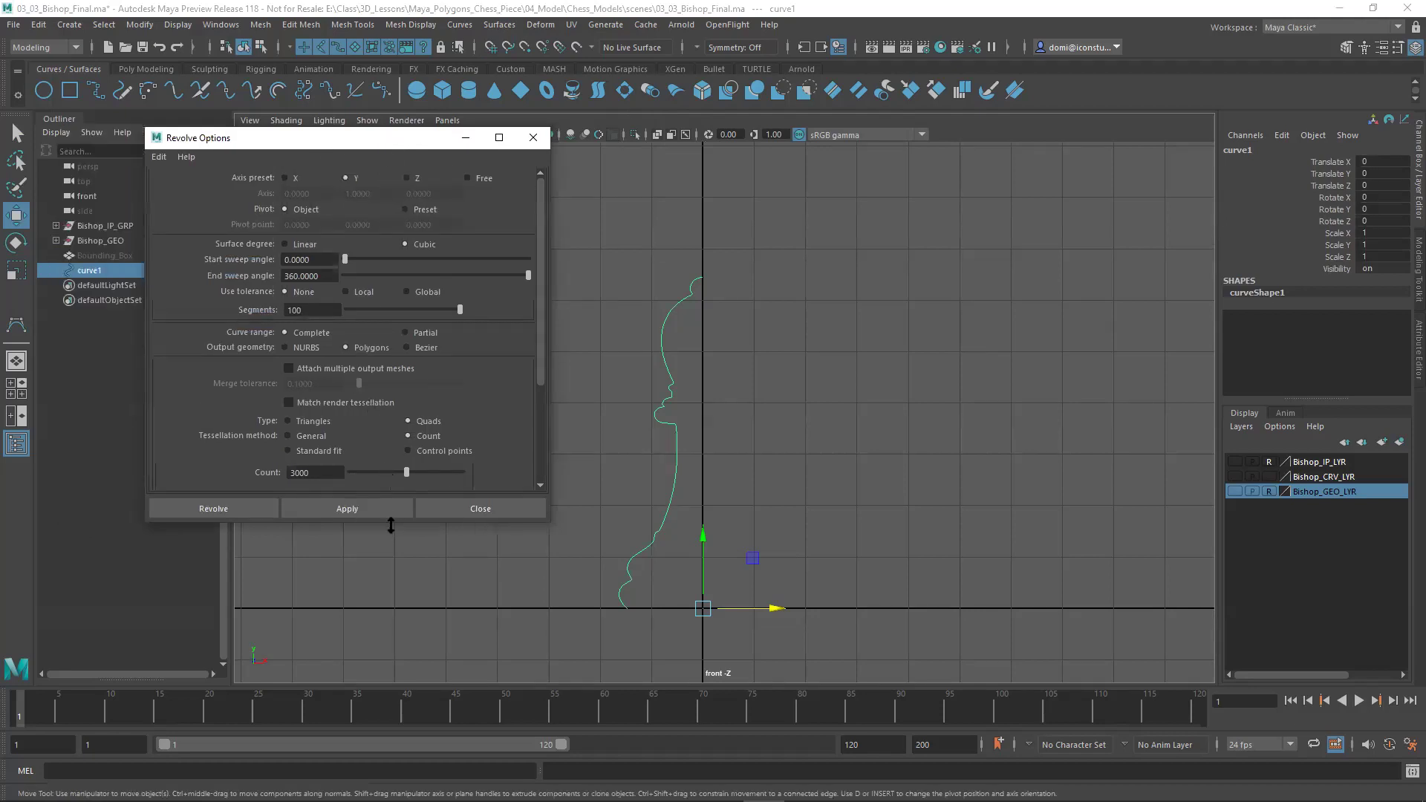
pyautogui.moveTo(390, 522); pyautogui.dragTo(391, 622)
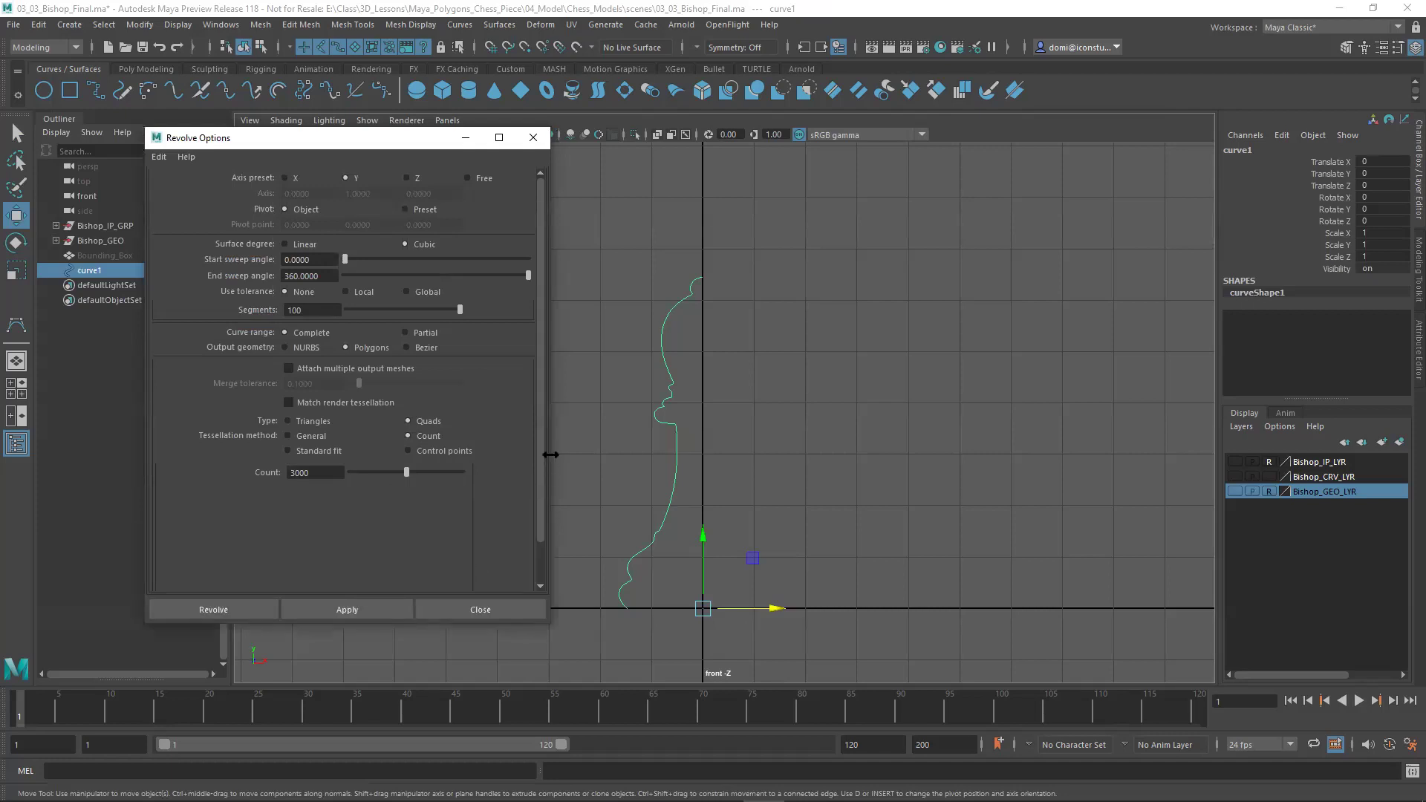
pyautogui.moveTo(550, 454); pyautogui.dragTo(575, 455)
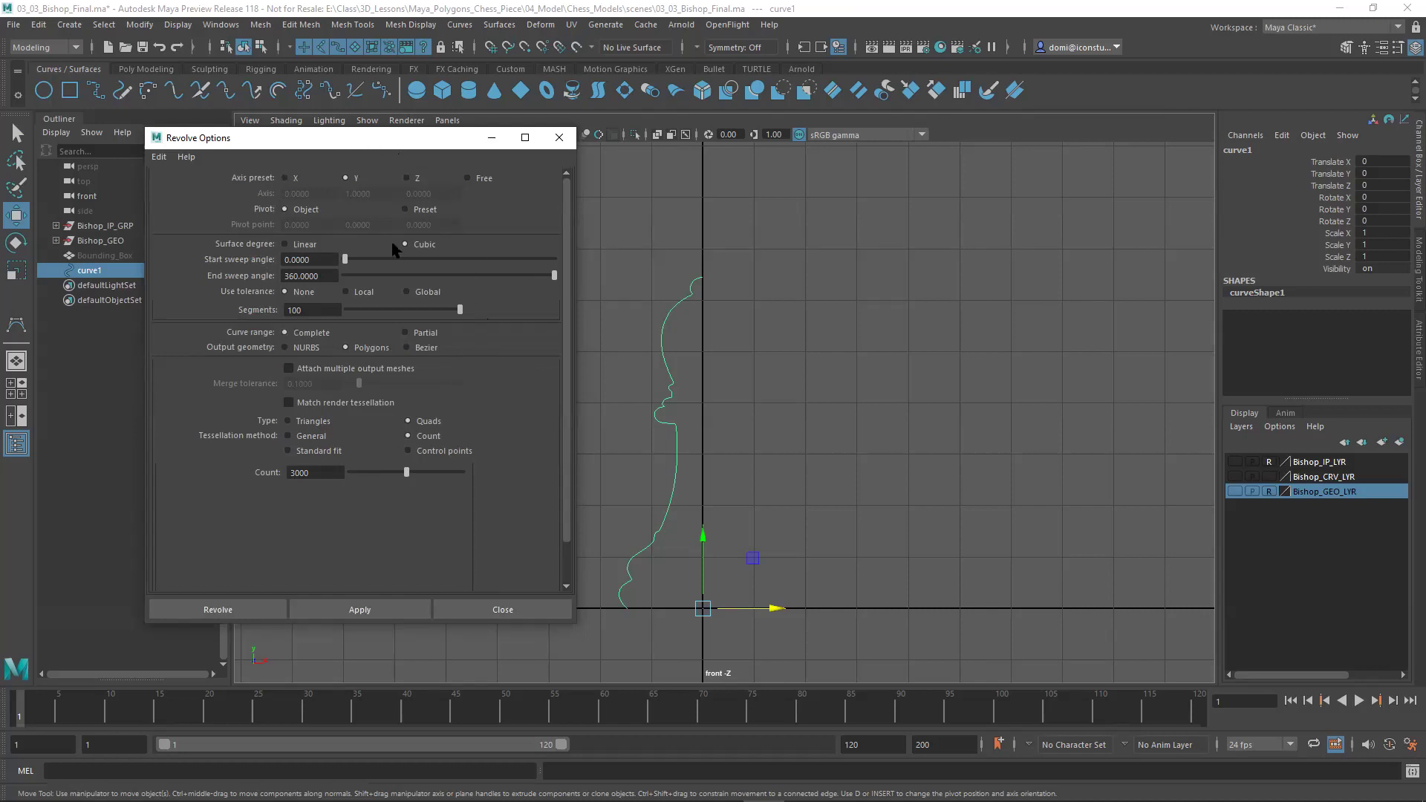
# Step: Reset Revolve settings, then revolve curve1 as polygons tessellated by a count of 3000
pyautogui.click(160, 156)
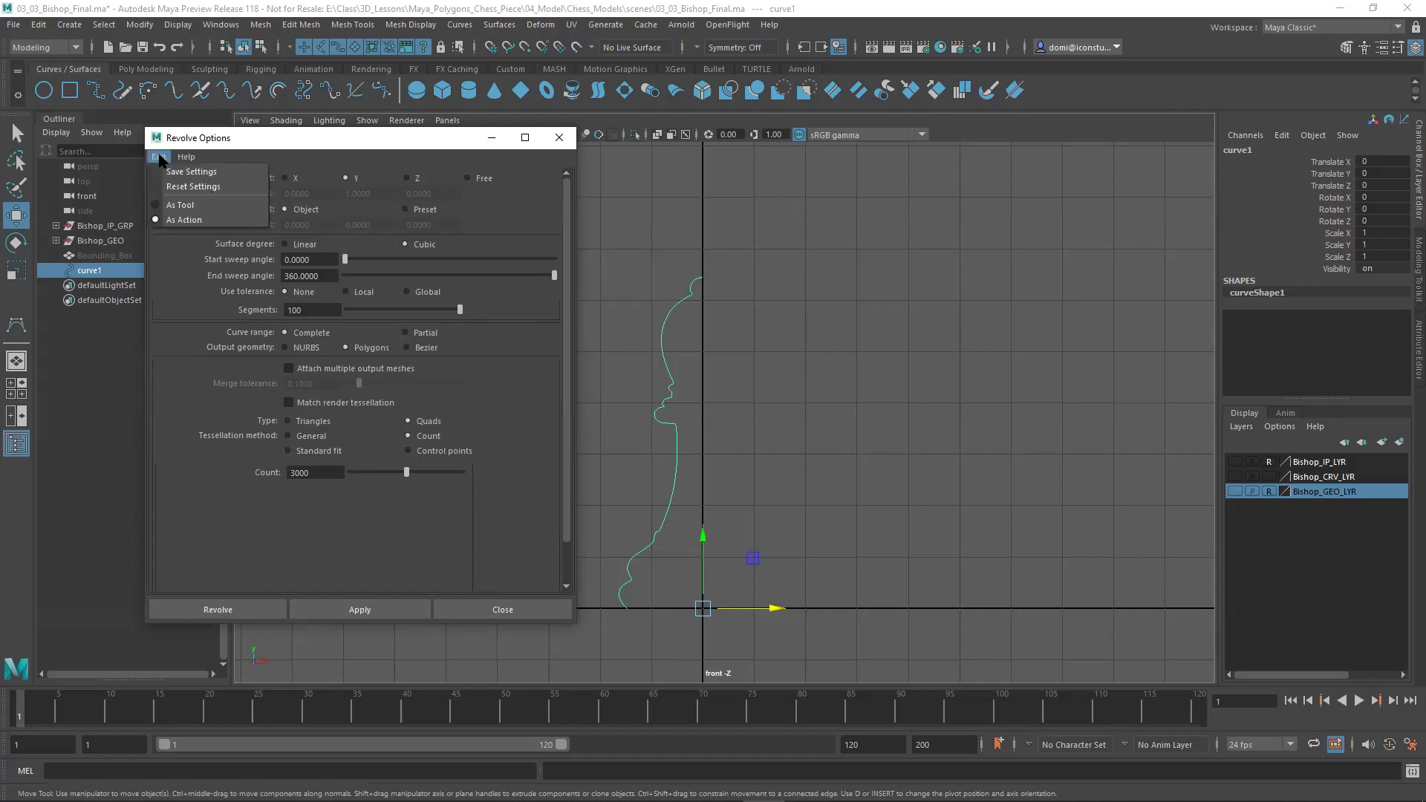
pyautogui.click(176, 187)
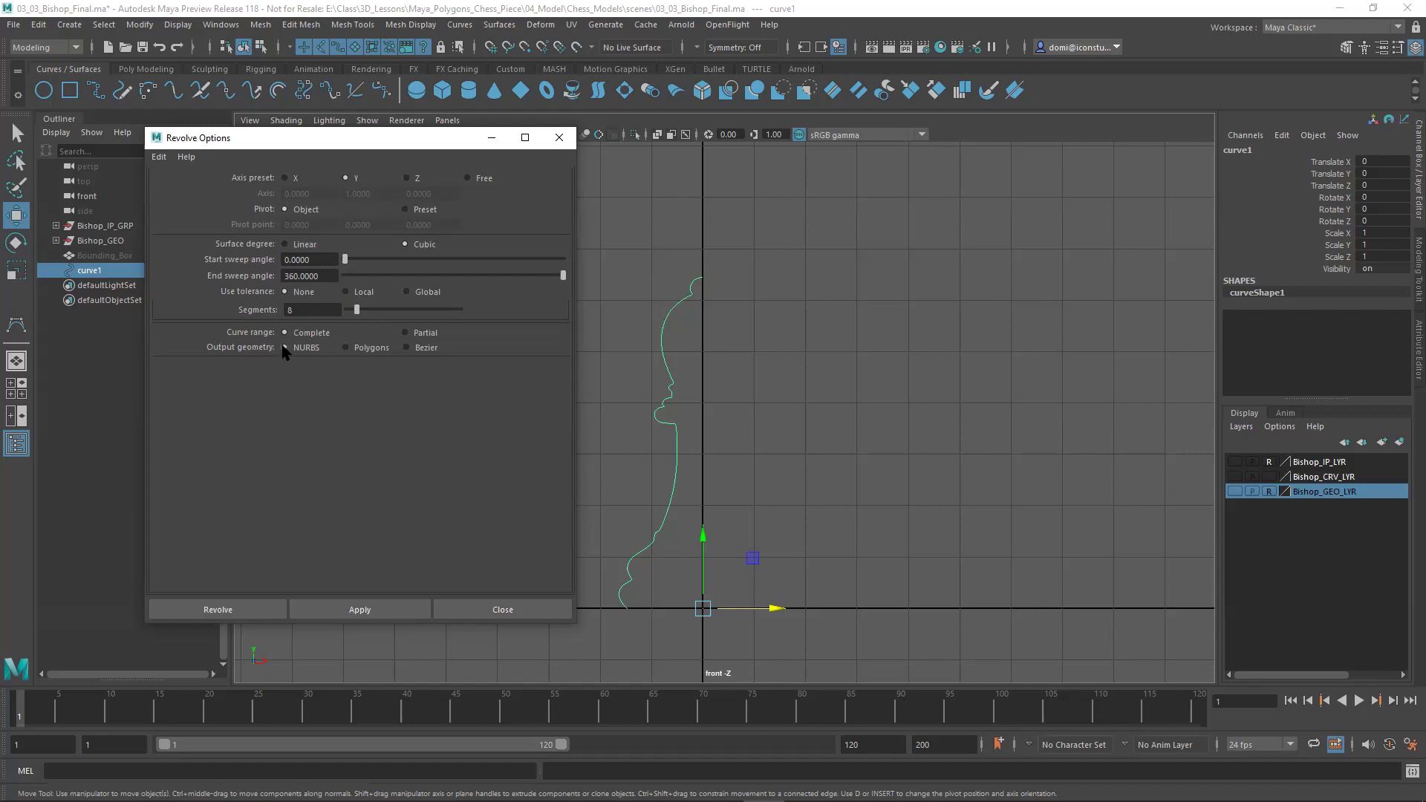
pyautogui.click(349, 348)
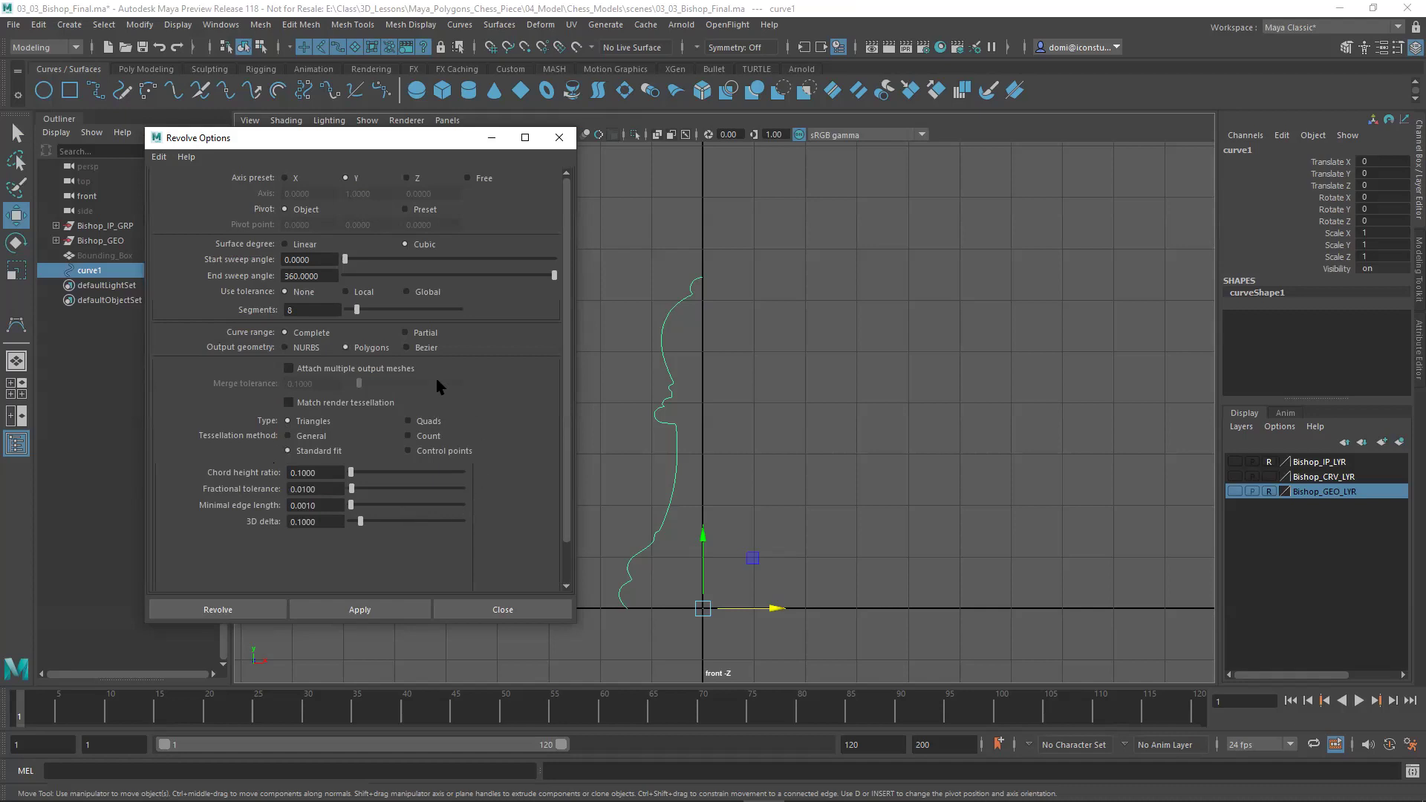
pyautogui.click(409, 435)
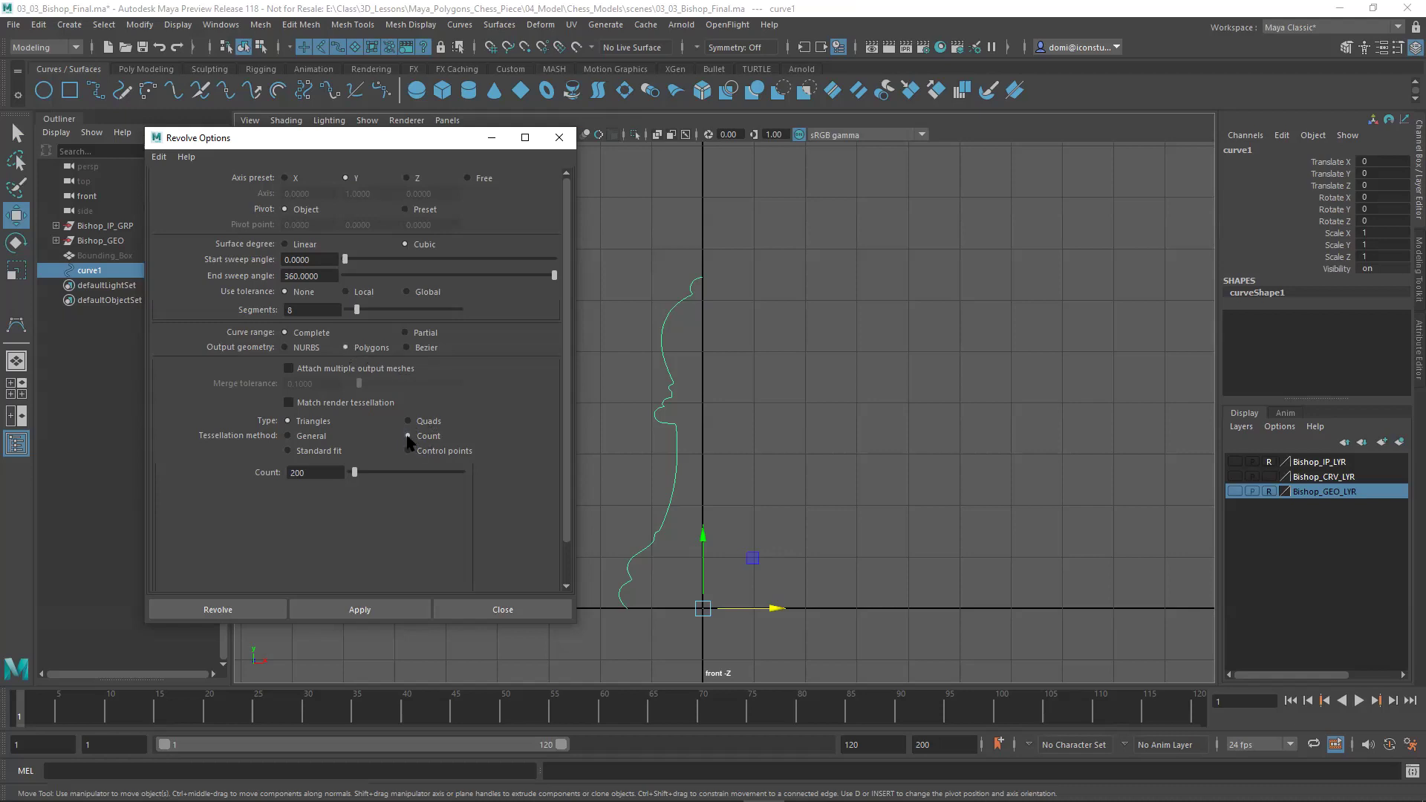
pyautogui.moveTo(319, 472); pyautogui.dragTo(280, 473)
pyautogui.write('3000')
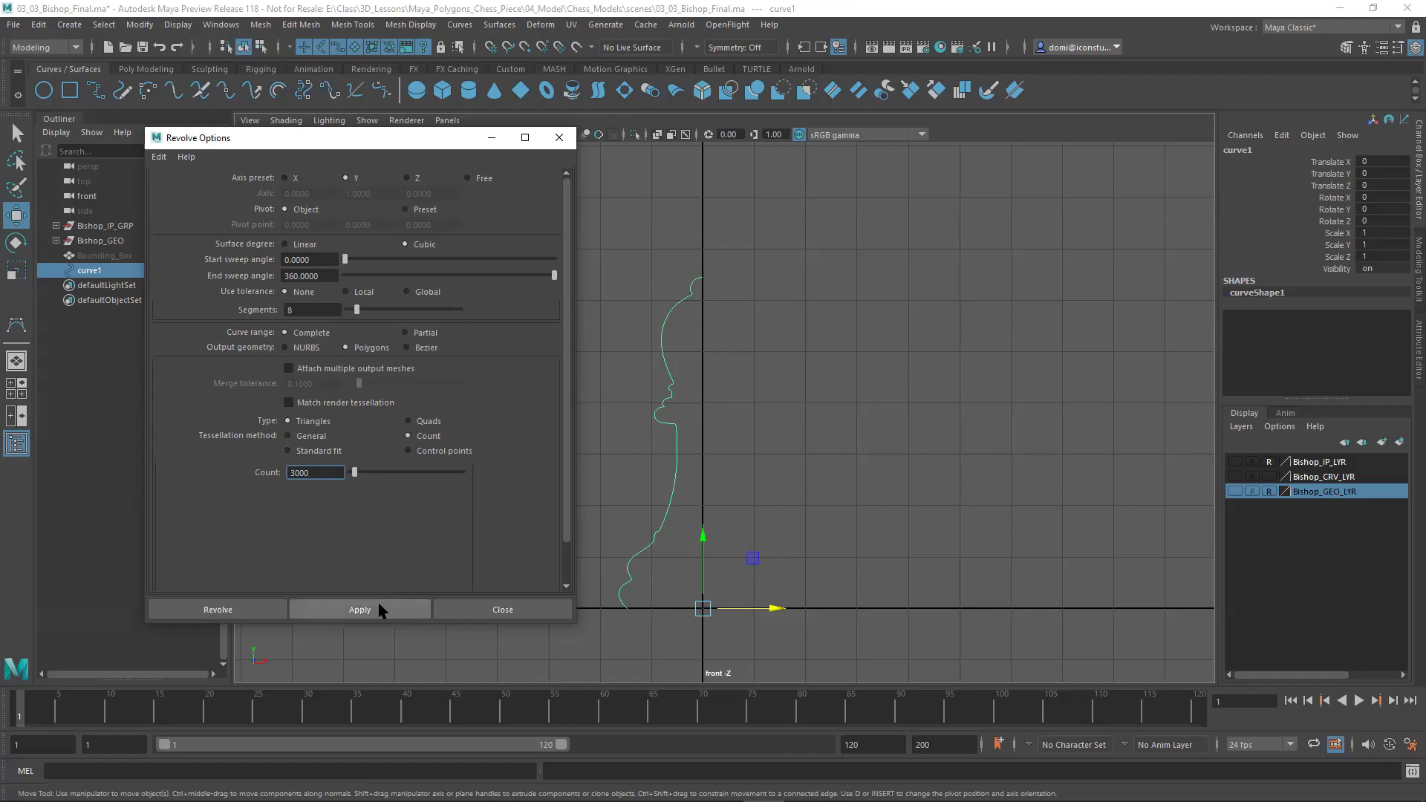
pyautogui.click(360, 609)
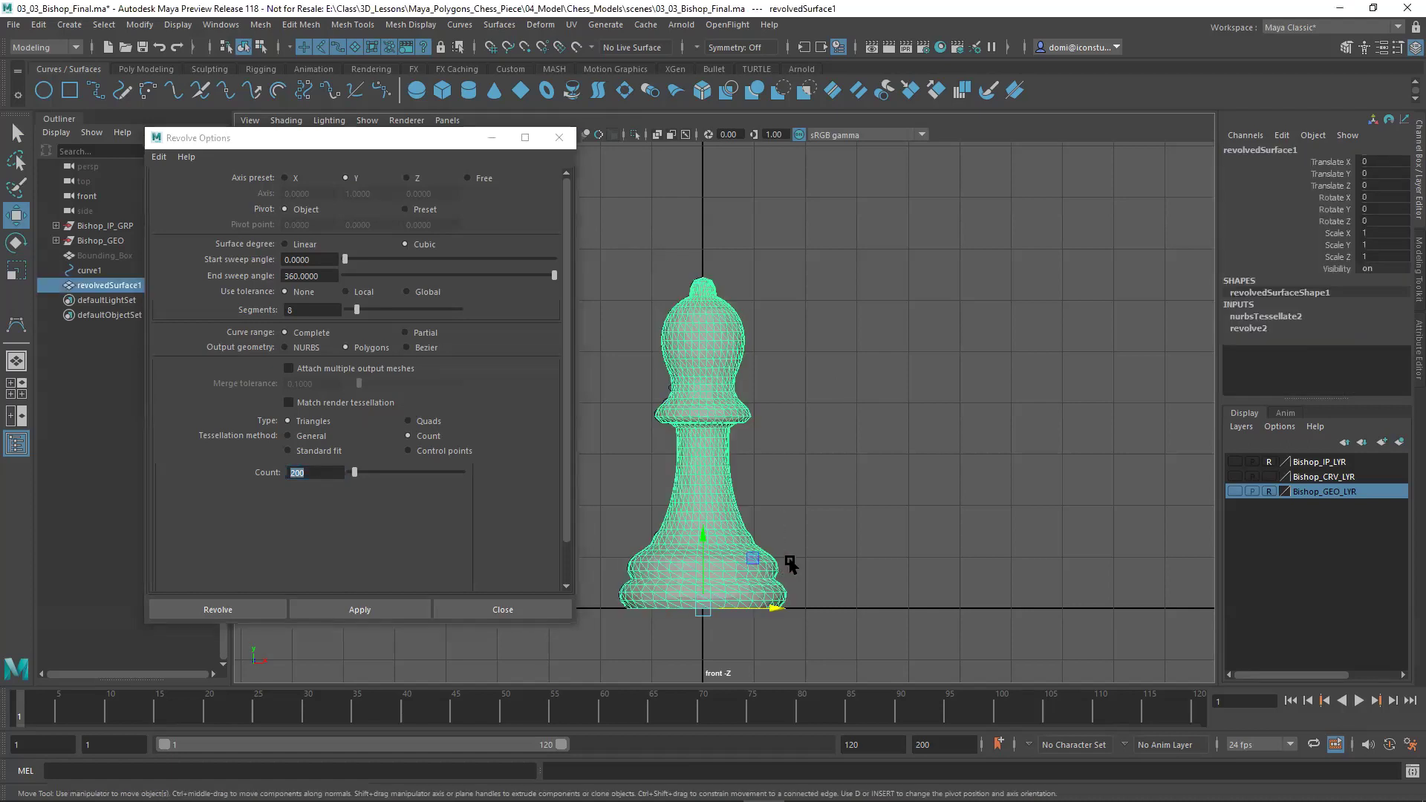
# Step: Undo the triangulated revolve and re-revolve curve1 with the Quads face type
pyautogui.hotkey('ctrl', 'z')
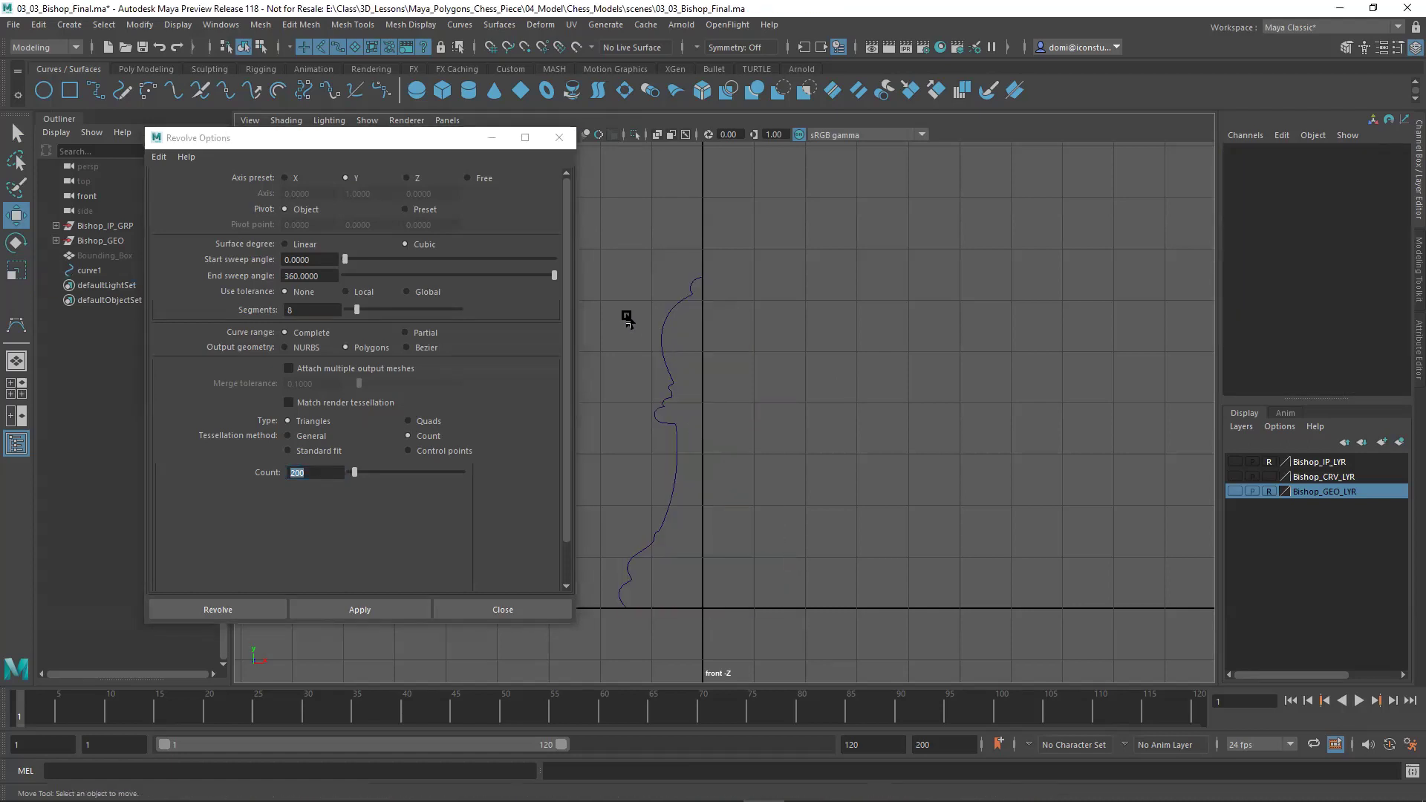
pyautogui.click(680, 394)
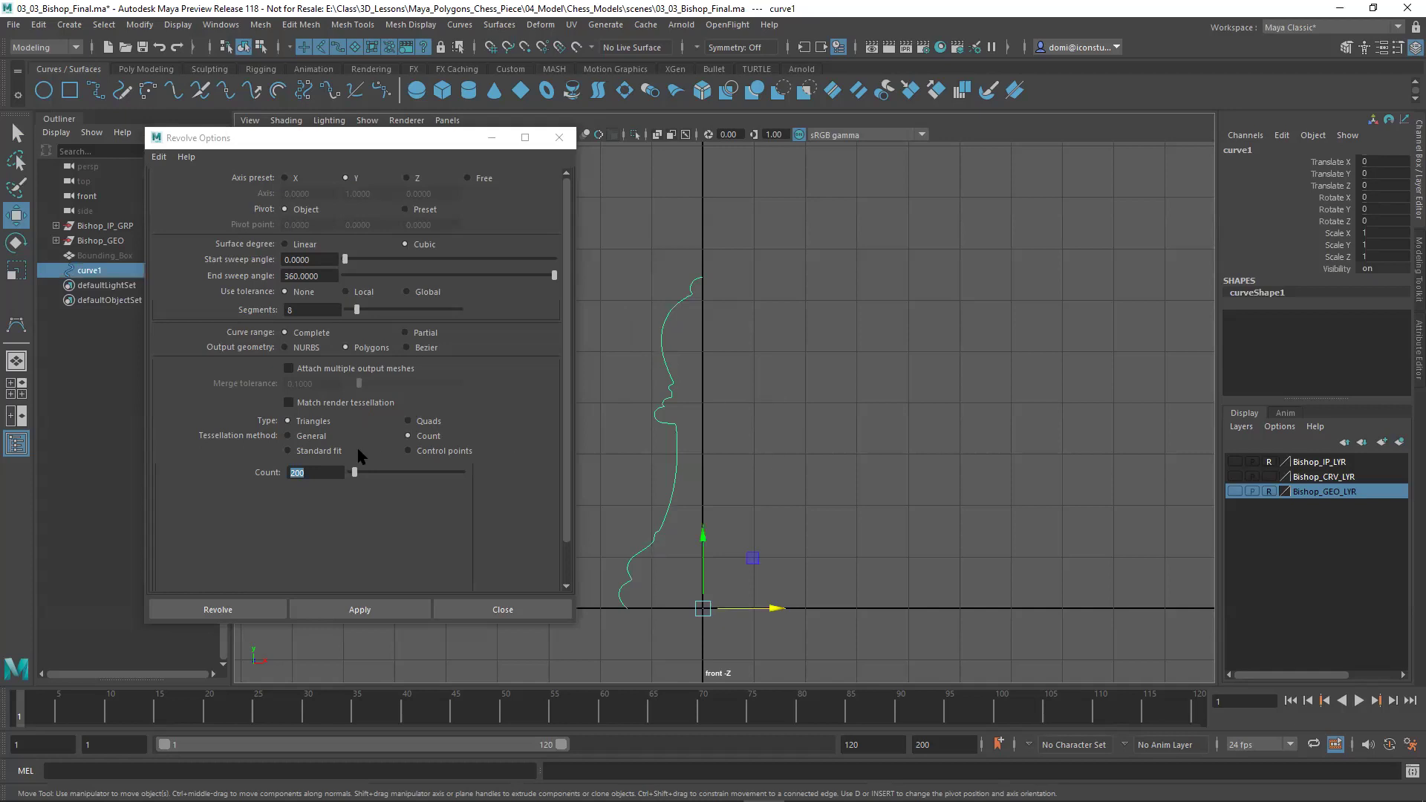
pyautogui.click(287, 421)
pyautogui.write('3000')
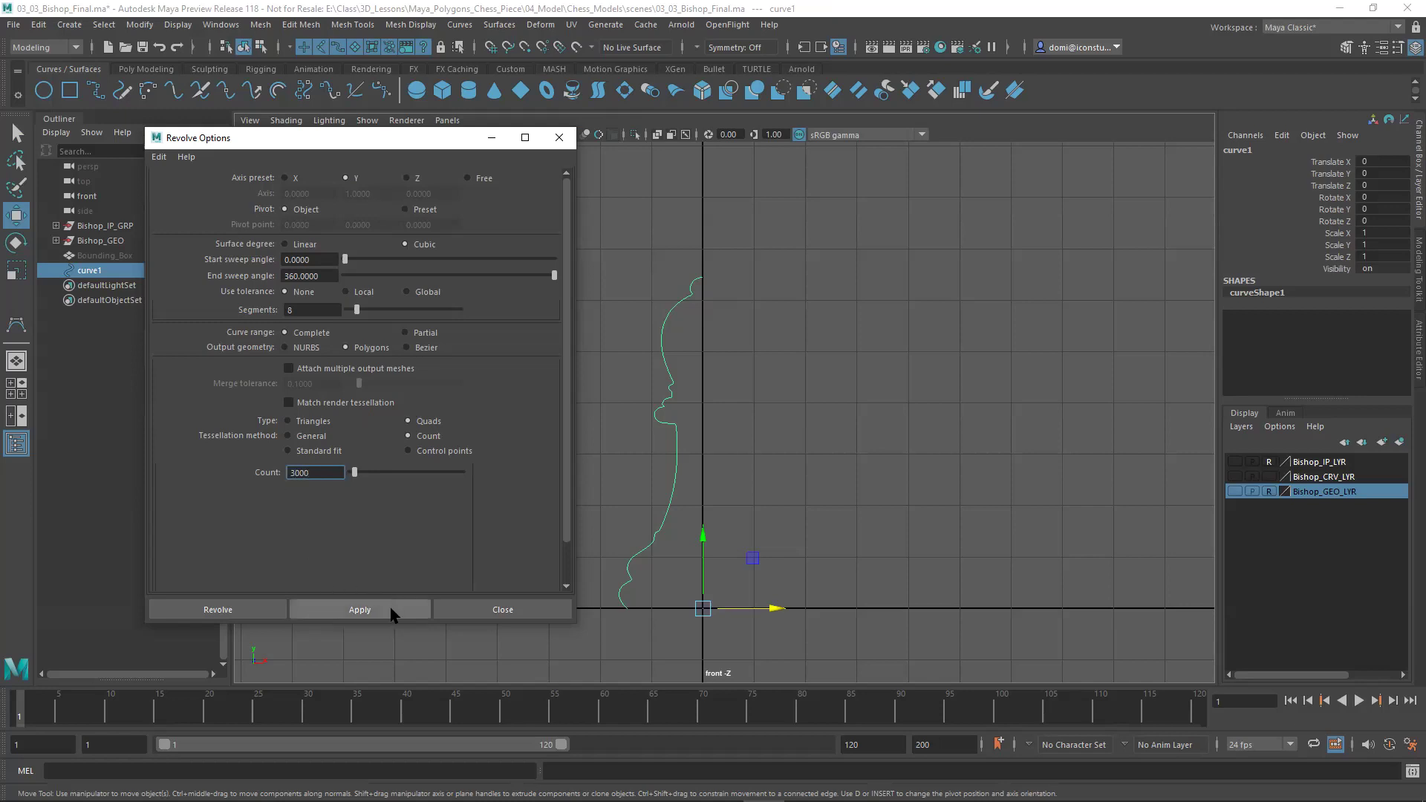
pyautogui.click(358, 610)
# Step: Deselect the surface, close Revolve Options, and maximize the persp panel
pyautogui.click(636, 597)
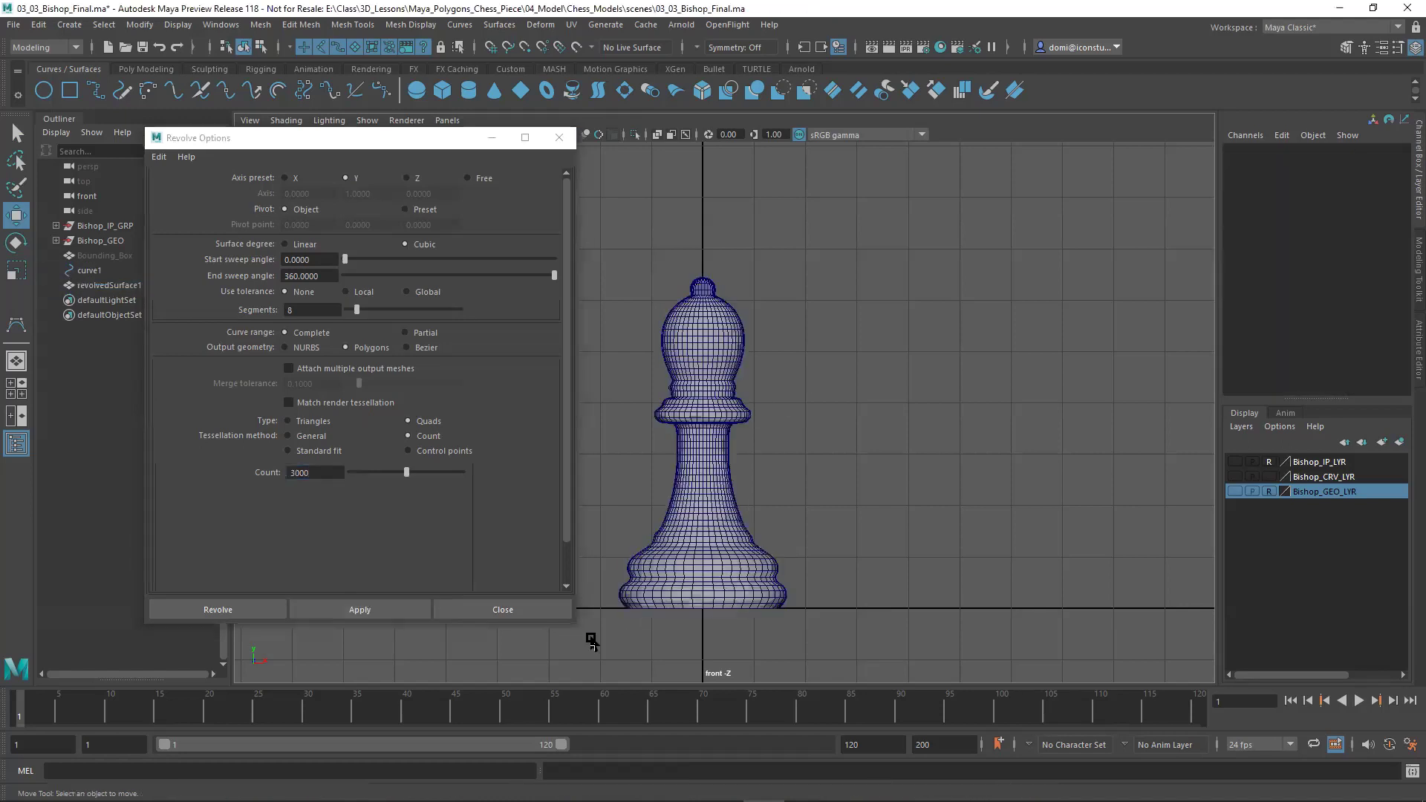
pyautogui.click(538, 610)
pyautogui.press('space')
pyautogui.keyDown('alt'); pyautogui.moveTo(1048, 240); pyautogui.dragTo(1022, 232); pyautogui.keyUp('alt')
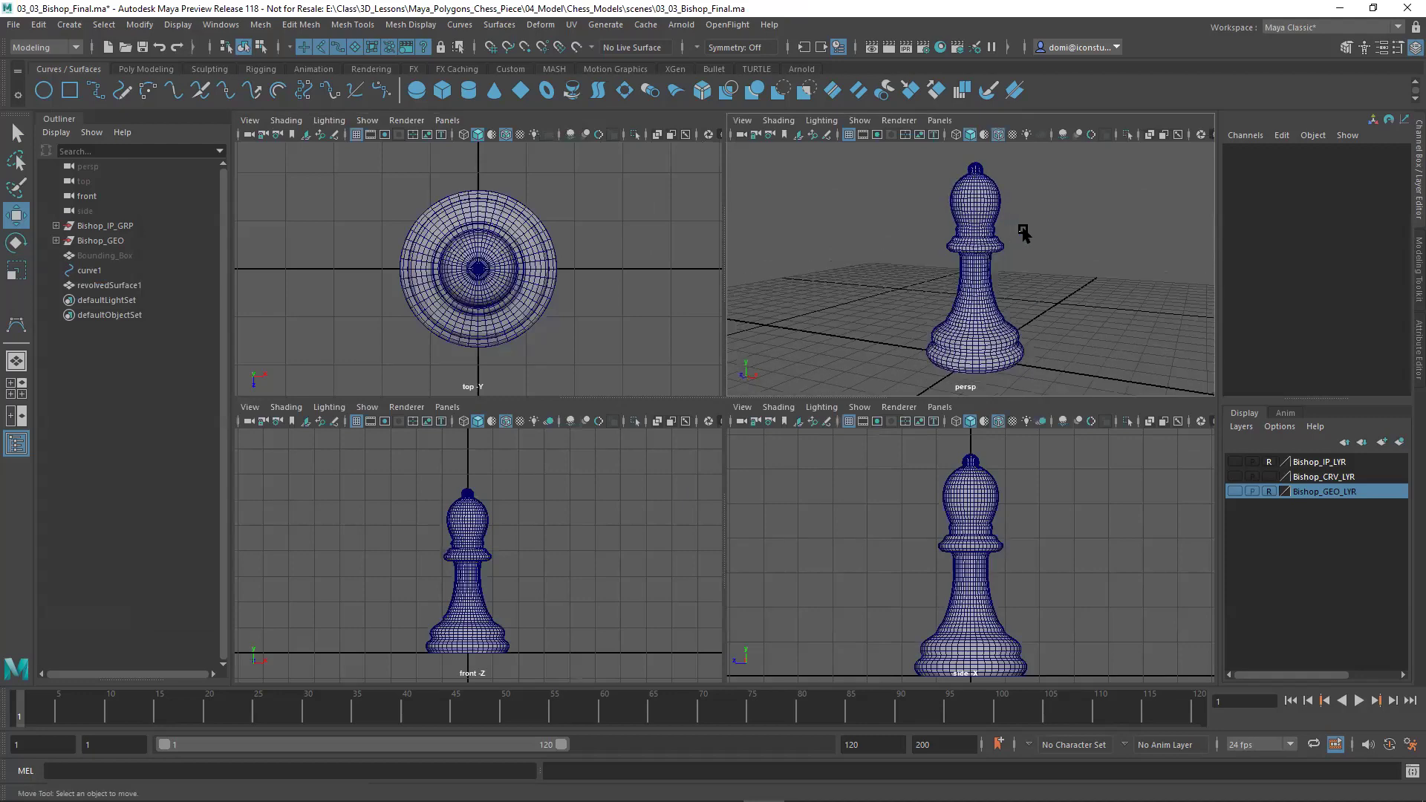
pyautogui.press('space')
pyautogui.scroll(4, 880, 368)
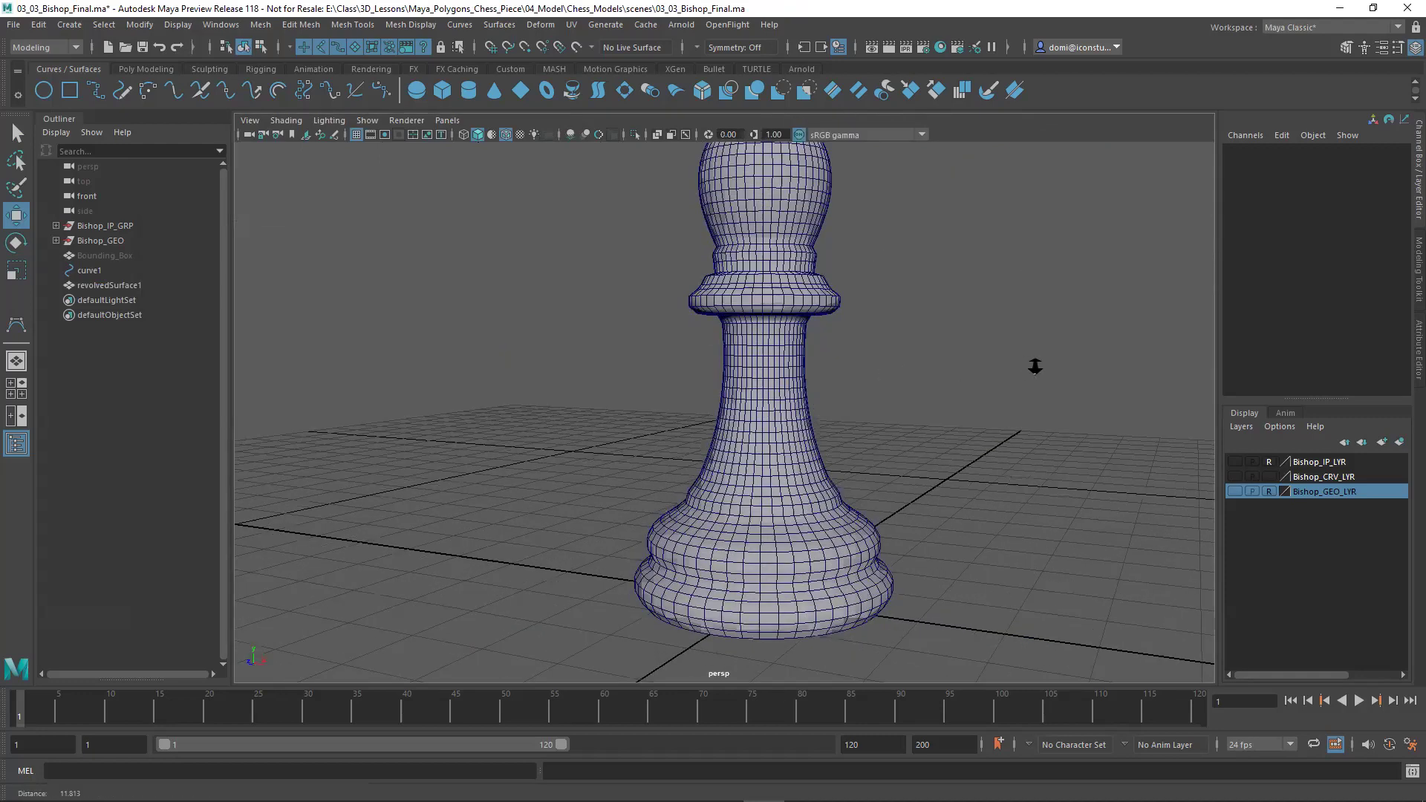
# Step: Frame the whole bishop from a level side view and select revolvedSurface1
pyautogui.moveTo(1025, 367)
pyautogui.keyDown('alt'); pyautogui.mouseDown()
pyautogui.moveTo(1098, 361)
pyautogui.moveTo(1097, 402)
pyautogui.moveTo(1023, 444)
pyautogui.moveTo(946, 412)
pyautogui.moveTo(925, 368)
pyautogui.moveTo(929, 468)
pyautogui.moveTo(927, 455)
pyautogui.mouseUp(); pyautogui.keyUp('alt')
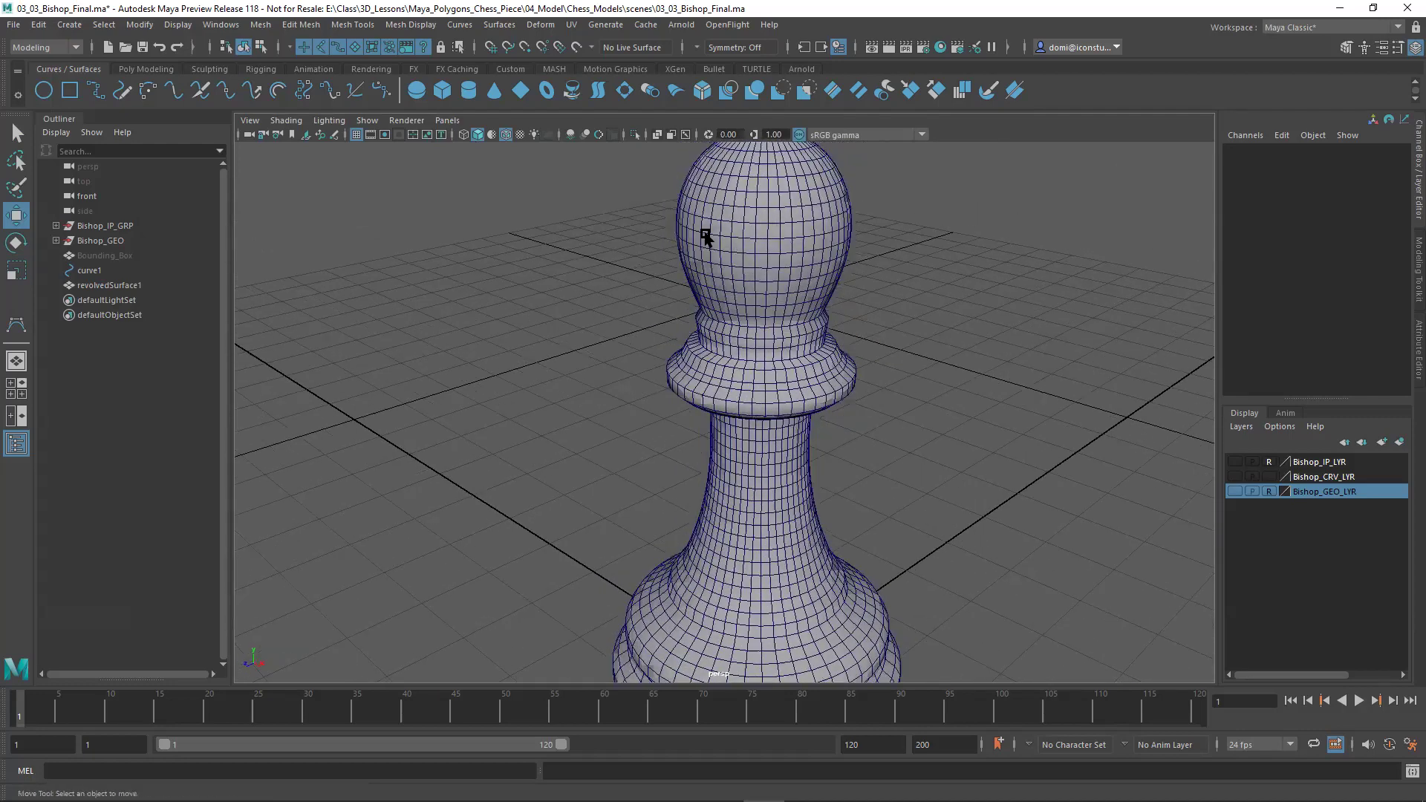
pyautogui.moveTo(803, 512)
pyautogui.keyDown('alt'); pyautogui.mouseDown()
pyautogui.moveTo(872, 482)
pyautogui.moveTo(881, 457)
pyautogui.moveTo(879, 440)
pyautogui.moveTo(873, 468)
pyautogui.moveTo(825, 412)
pyautogui.mouseUp(); pyautogui.keyUp('alt')
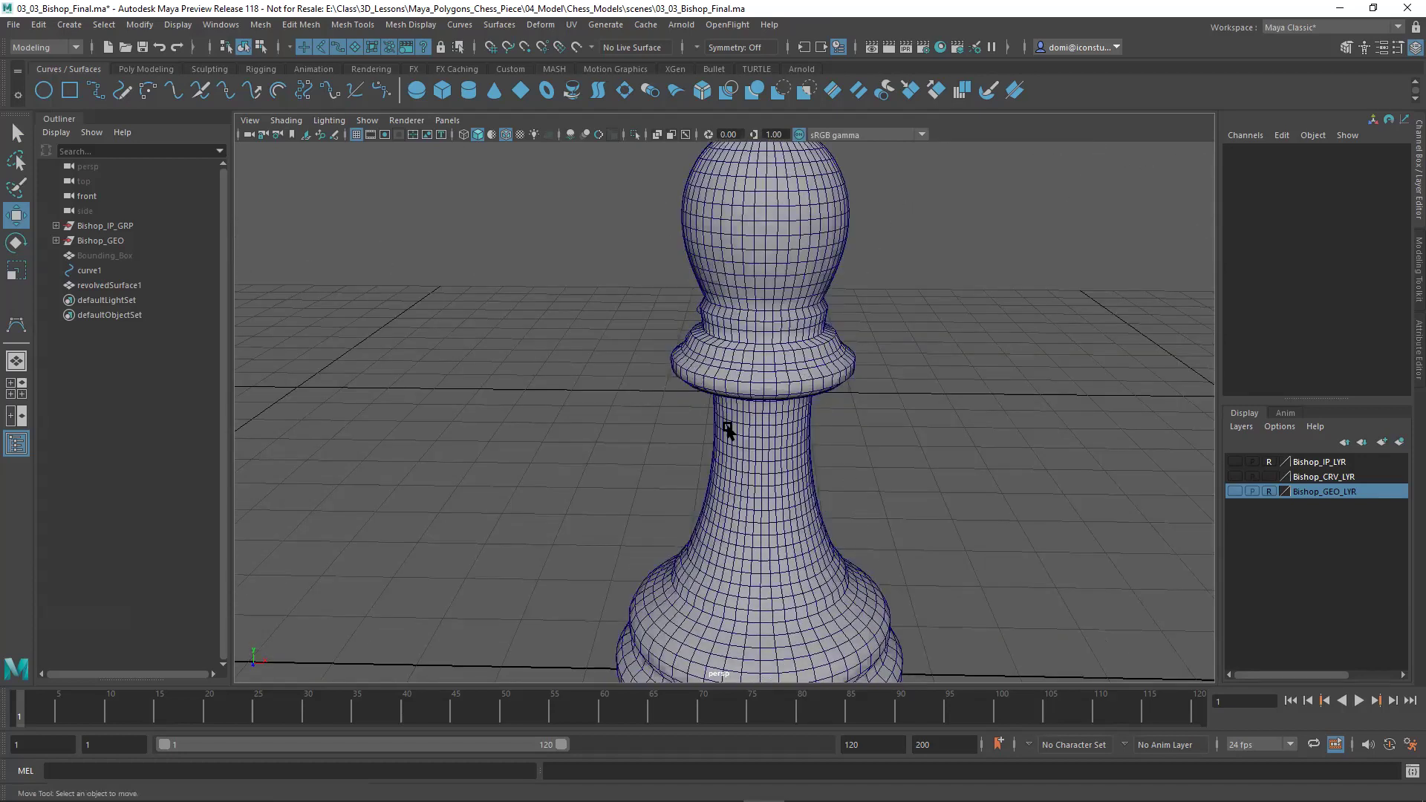
pyautogui.keyDown('alt'); pyautogui.moveTo(906, 451); pyautogui.dragTo(640, 458, button='right'); pyautogui.keyUp('alt')
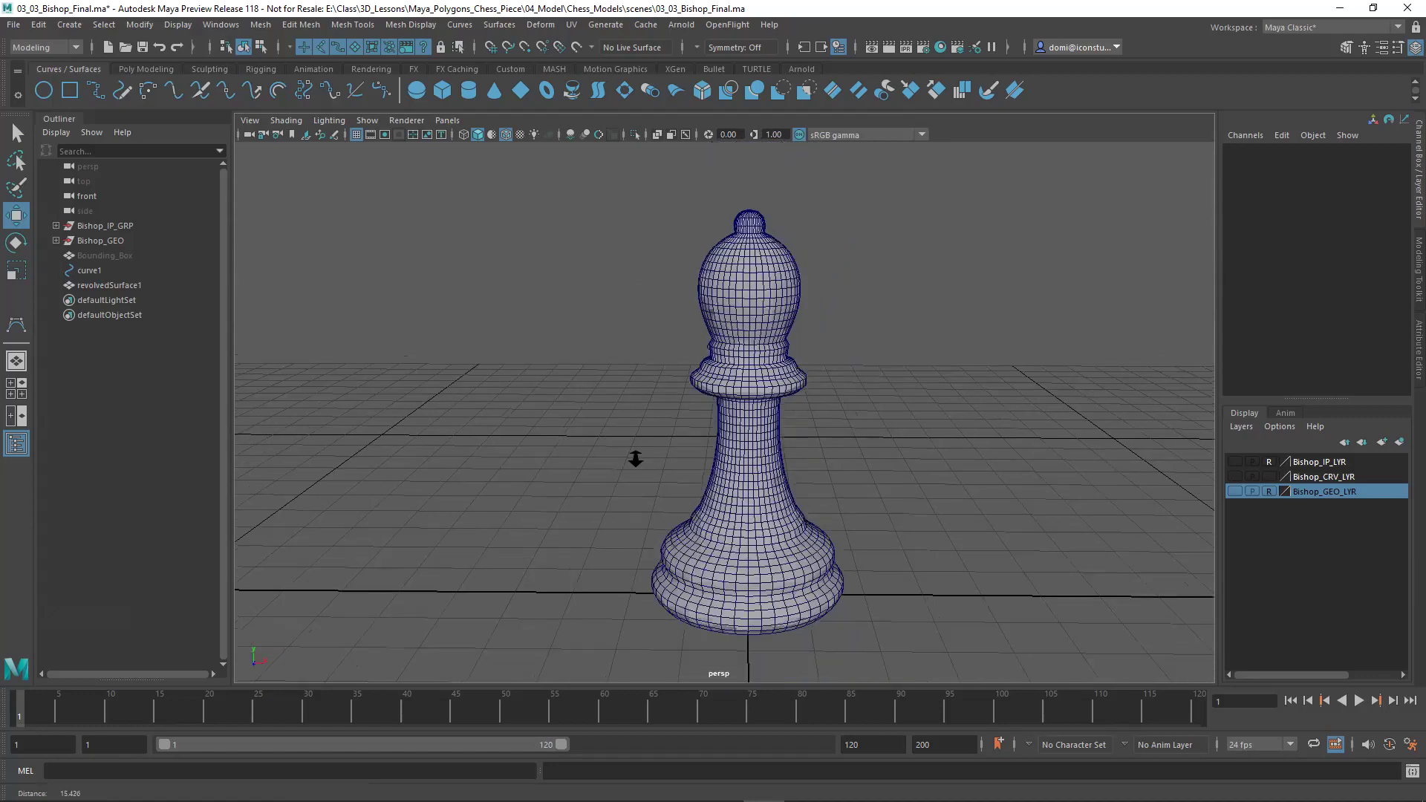
pyautogui.moveTo(623, 445)
pyautogui.keyDown('alt'); pyautogui.mouseDown()
pyautogui.moveTo(621, 432)
pyautogui.moveTo(601, 446)
pyautogui.moveTo(646, 465)
pyautogui.moveTo(864, 410)
pyautogui.moveTo(637, 446)
pyautogui.mouseUp(); pyautogui.keyUp('alt')
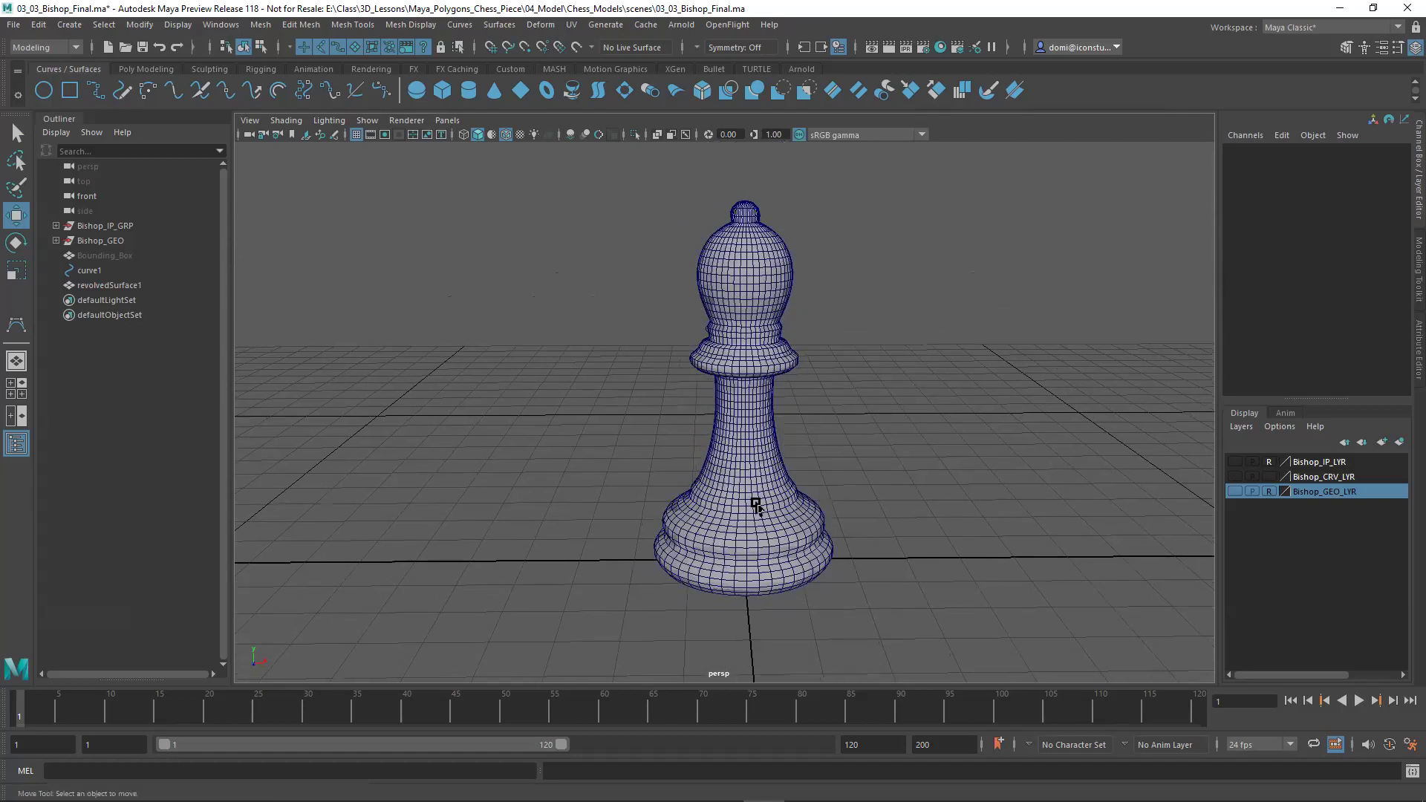
pyautogui.click(817, 539)
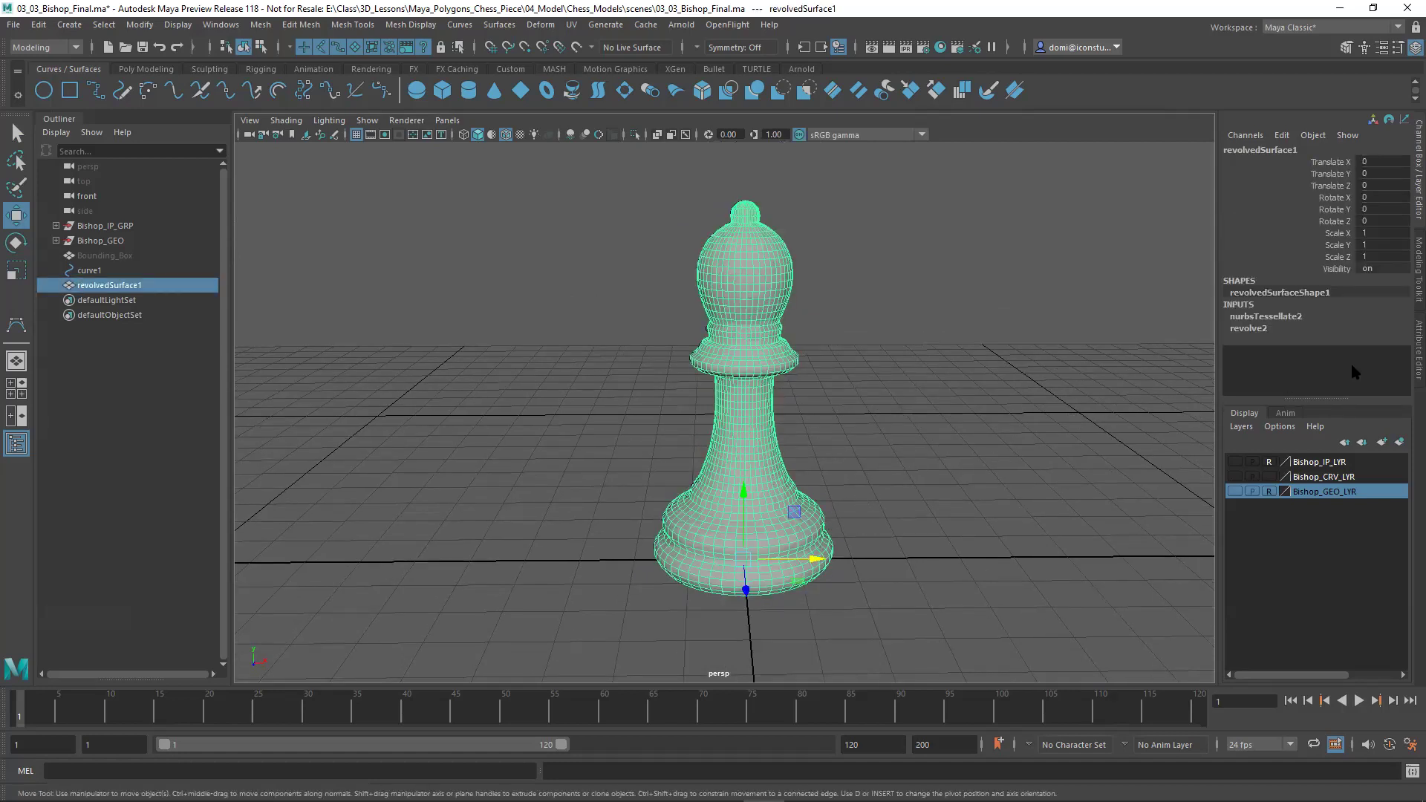
pyautogui.click(1280, 171)
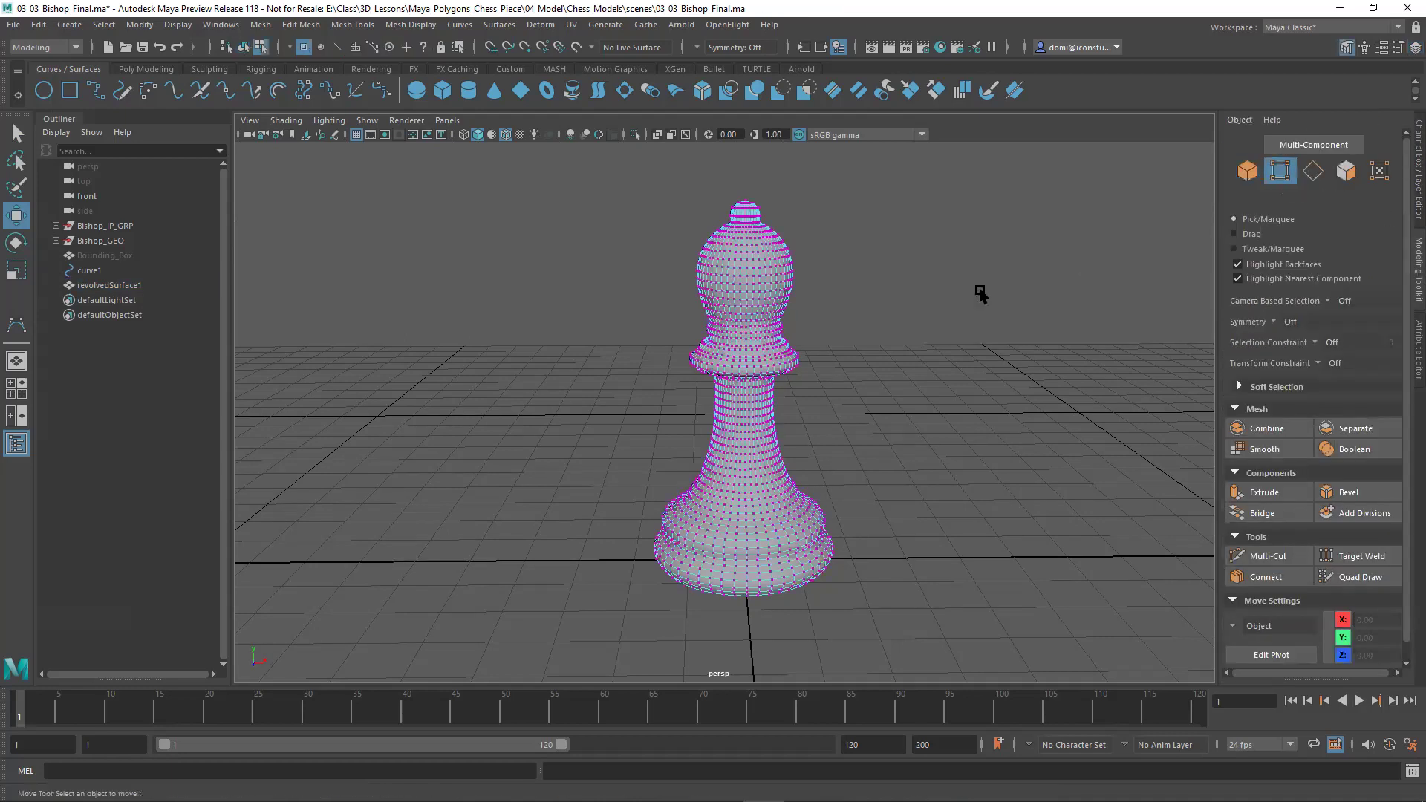
pyautogui.moveTo(636, 201); pyautogui.dragTo(798, 312)
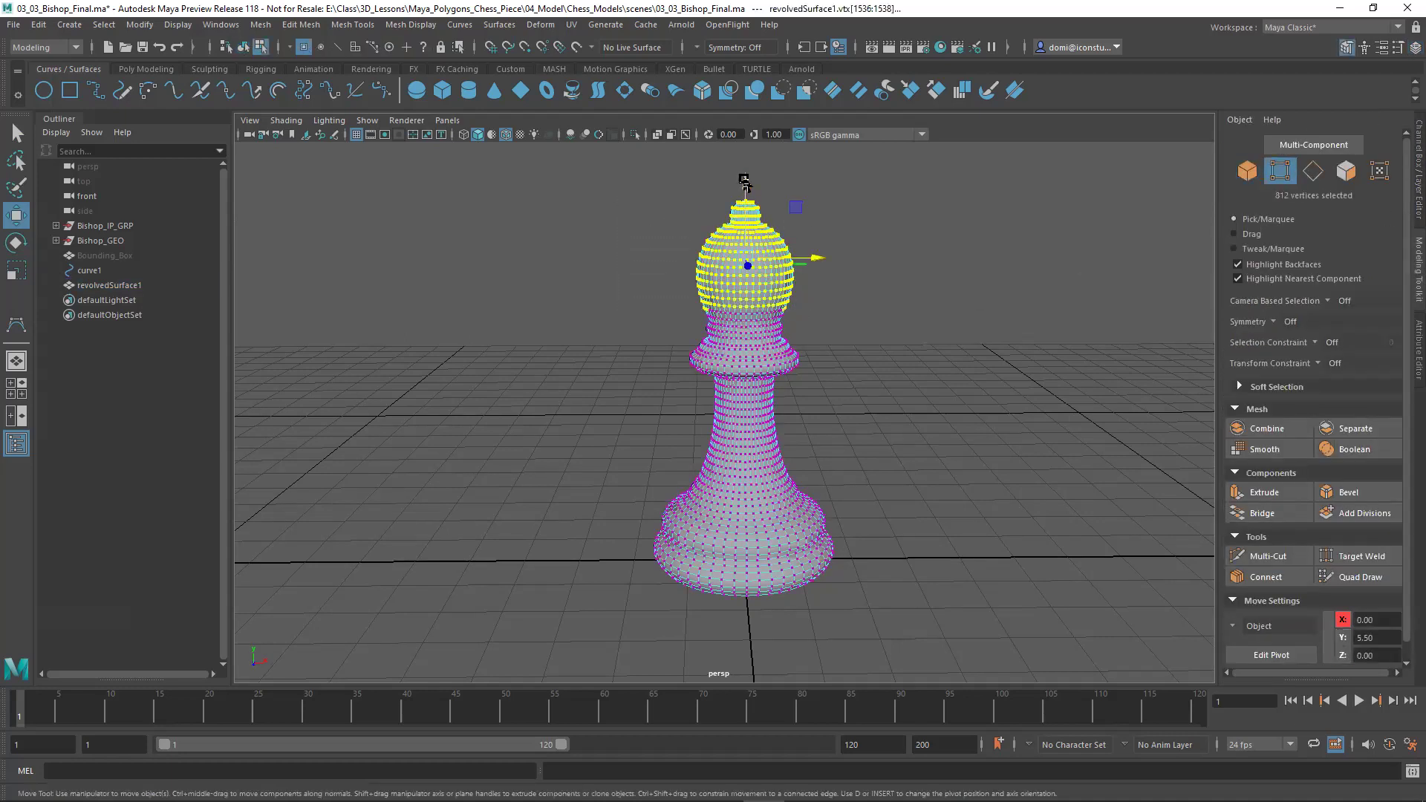
pyautogui.moveTo(746, 184); pyautogui.dragTo(748, 167)
pyautogui.hotkey('ctrl', 'z')
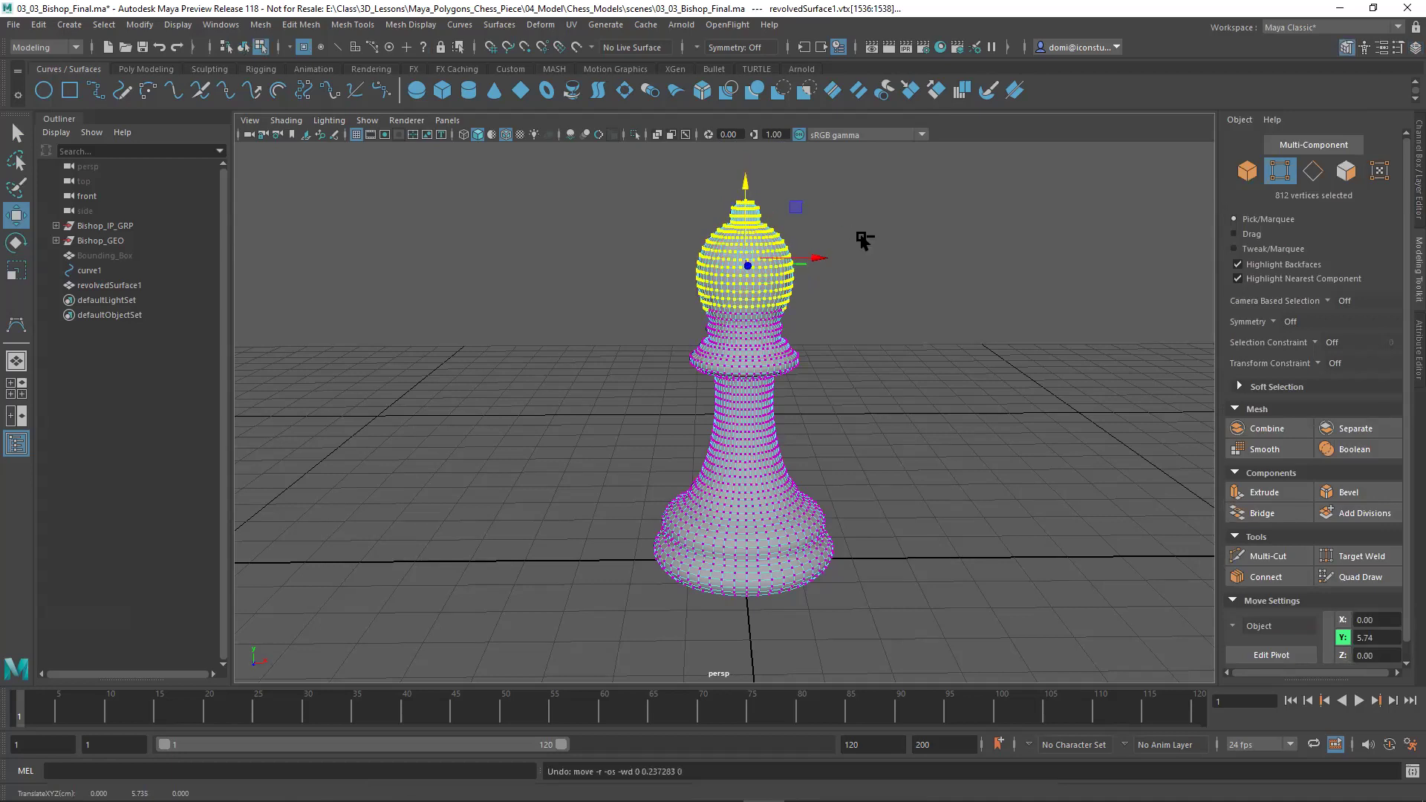
pyautogui.click(928, 374)
pyautogui.keyDown('alt'); pyautogui.moveTo(927, 374); pyautogui.dragTo(903, 357, button='middle'); pyautogui.keyUp('alt')
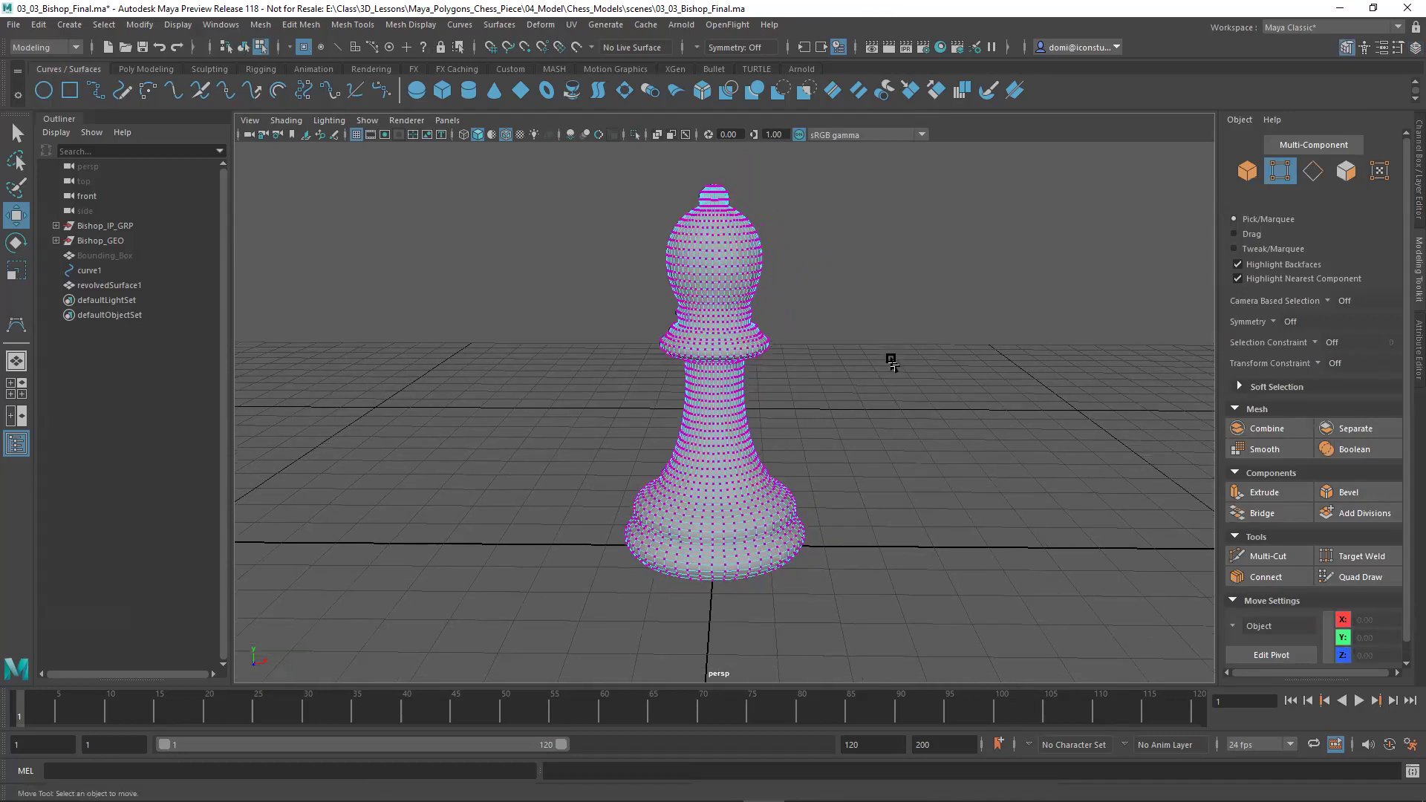
pyautogui.keyDown('alt'); pyautogui.moveTo(892, 360); pyautogui.dragTo(871, 377); pyautogui.keyUp('alt')
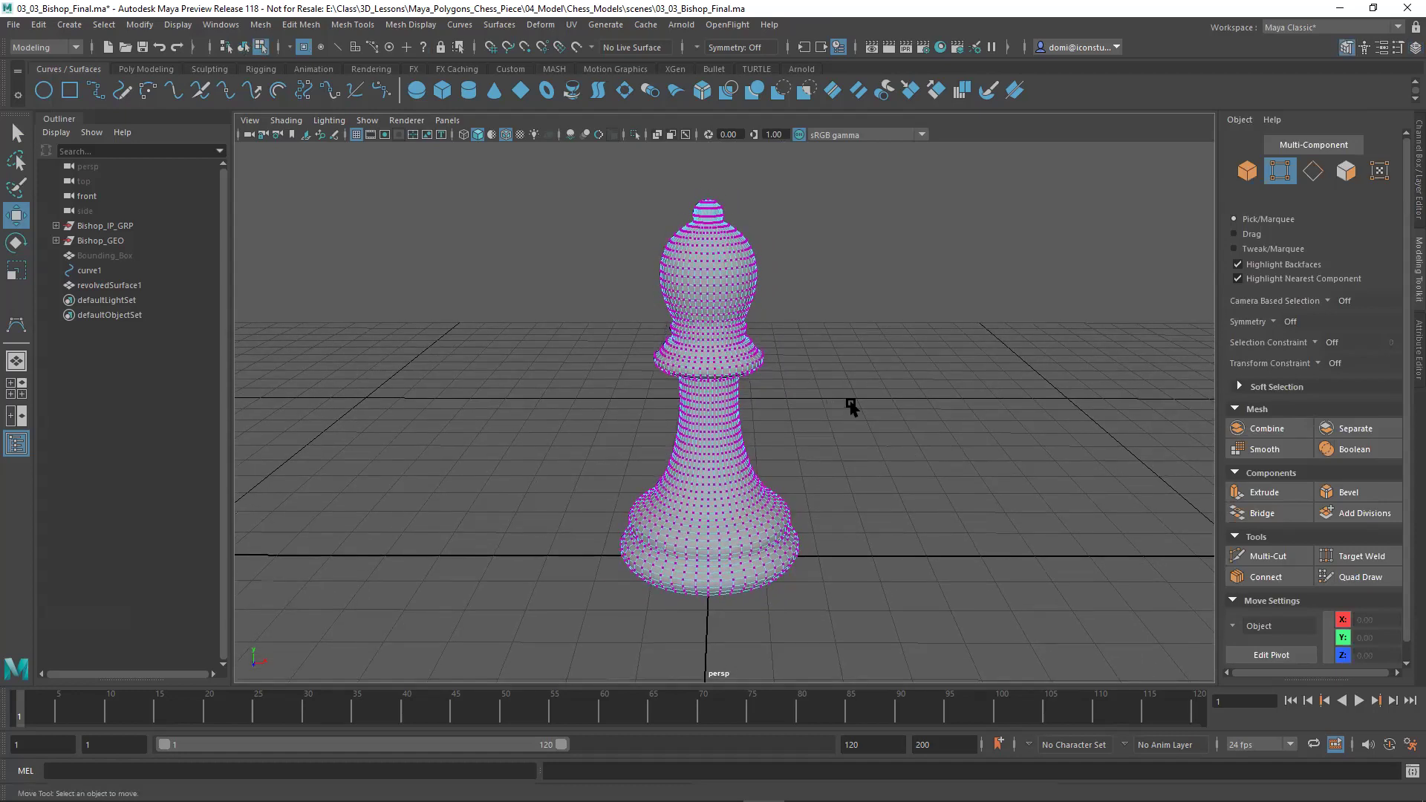
pyautogui.click(1345, 170)
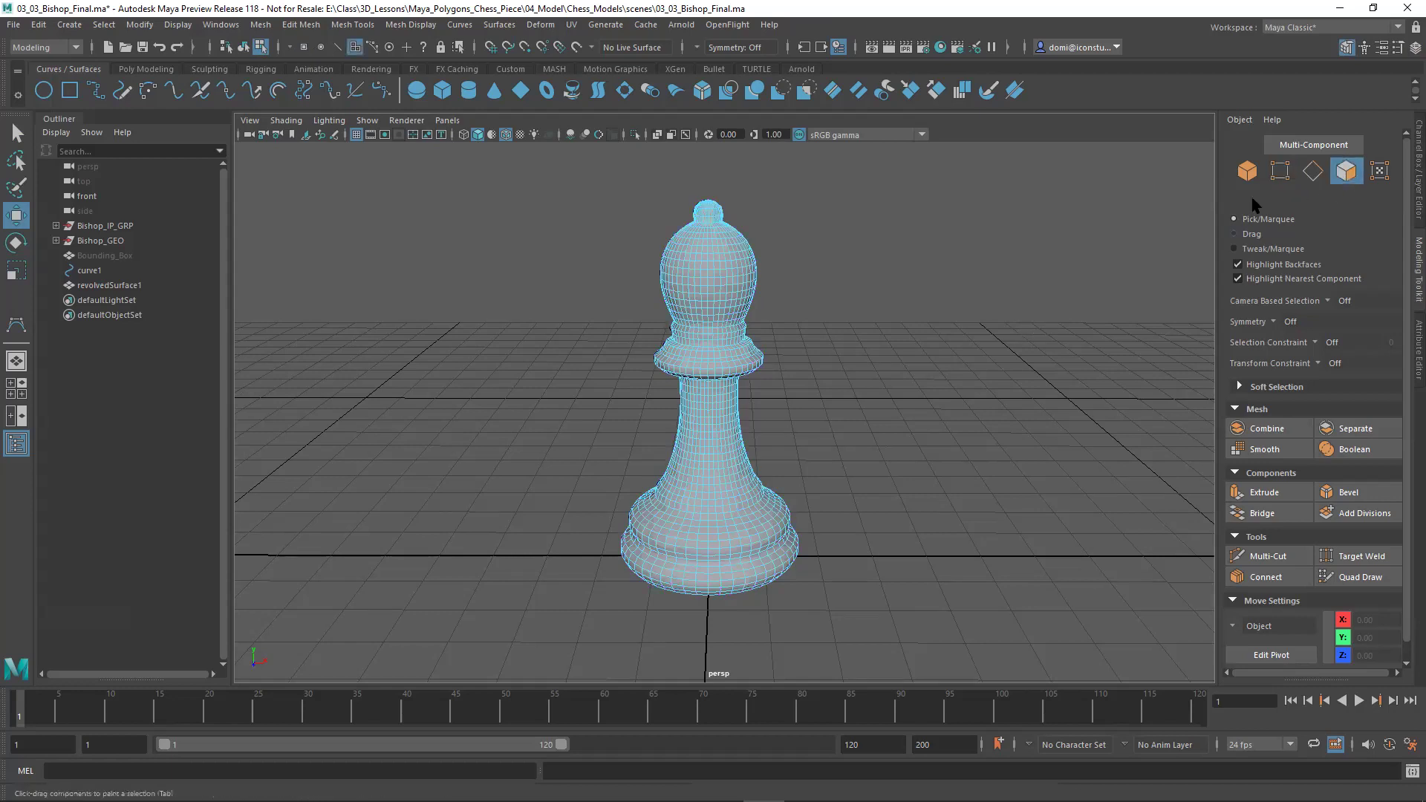
pyautogui.click(1248, 171)
pyautogui.click(1023, 293)
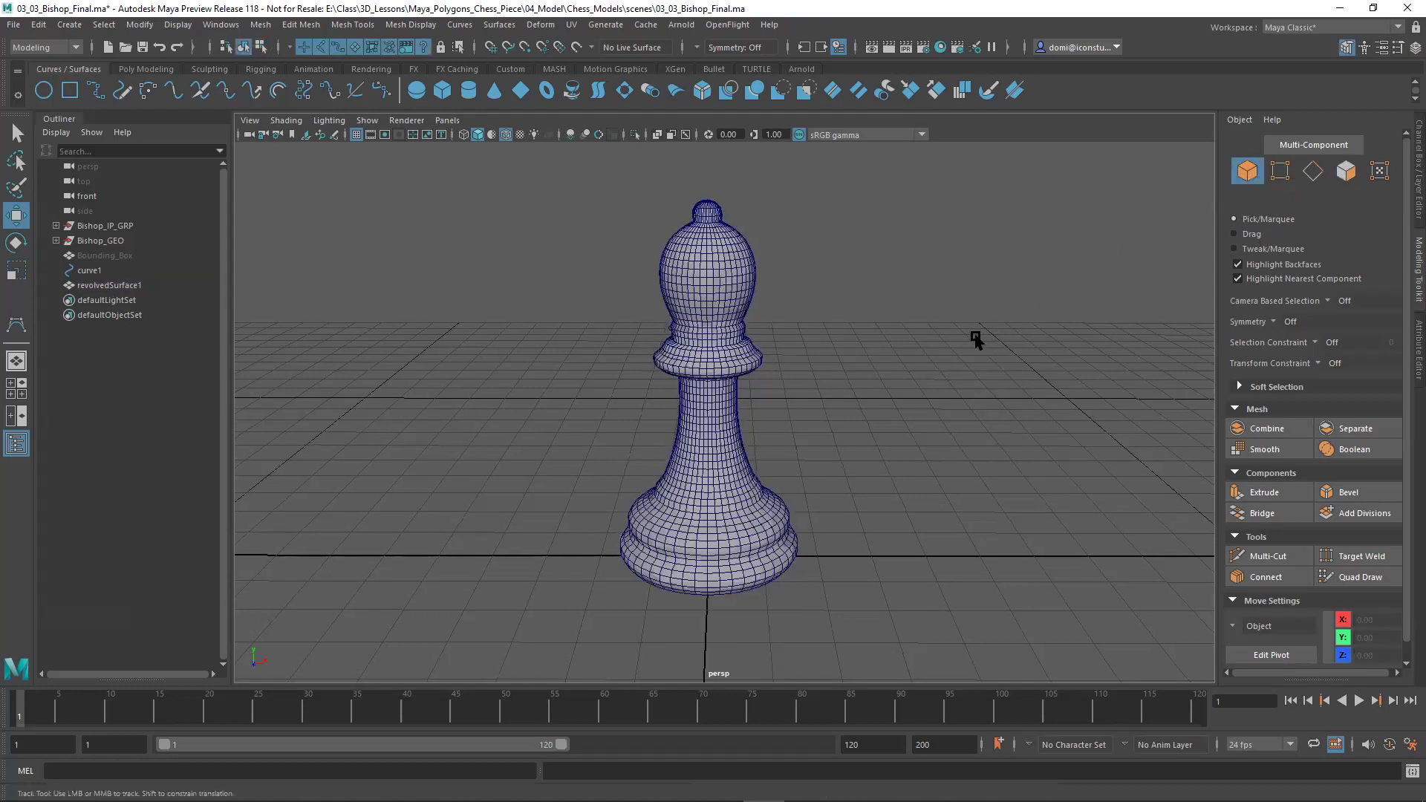